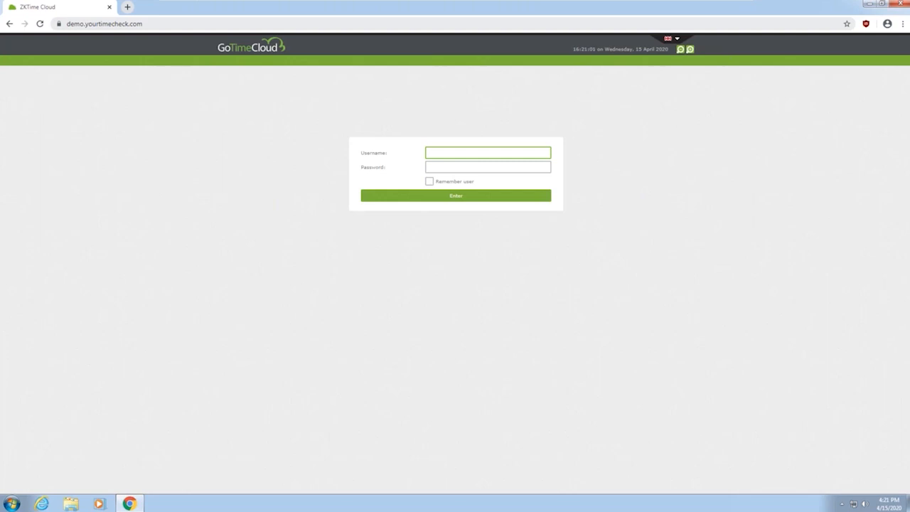
drag(174, 25, 57, 26)
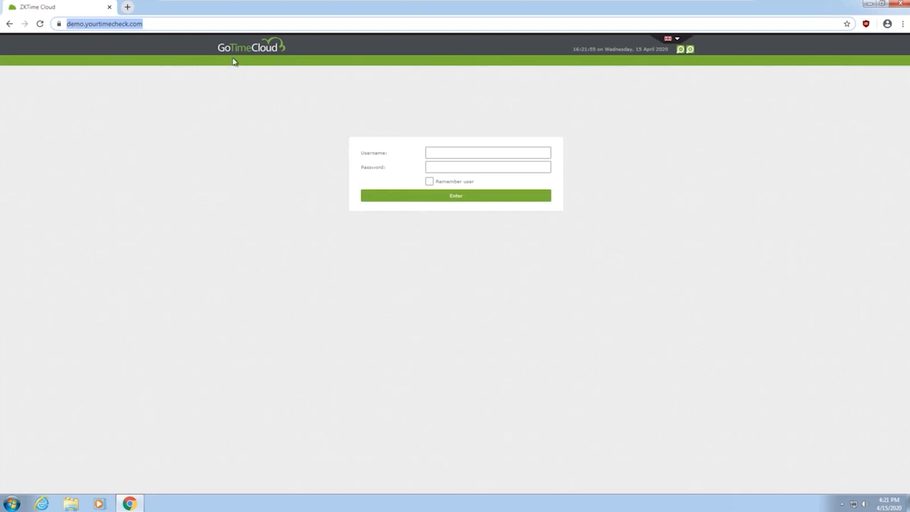
click(677, 40)
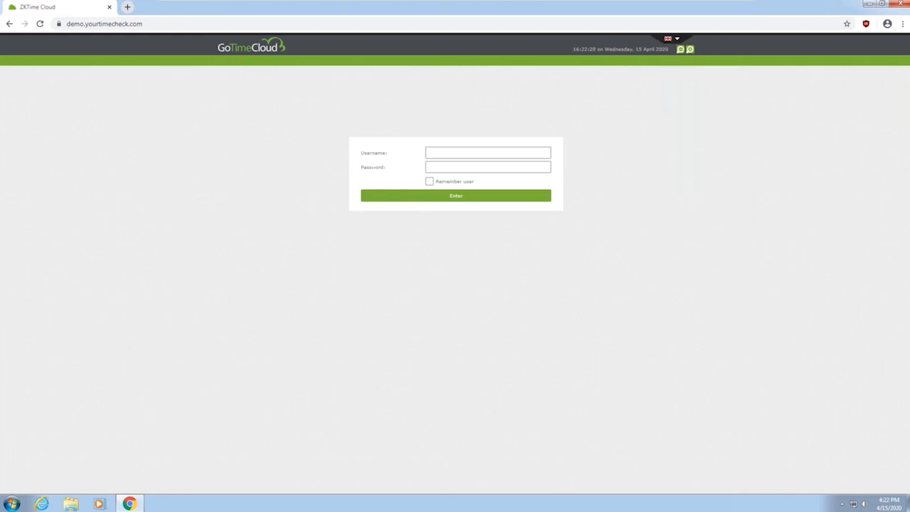
Try signing in with the admin username and a password, which fails
click(463, 154)
text(admin)
click(456, 168)
text(admi)
click(461, 198)
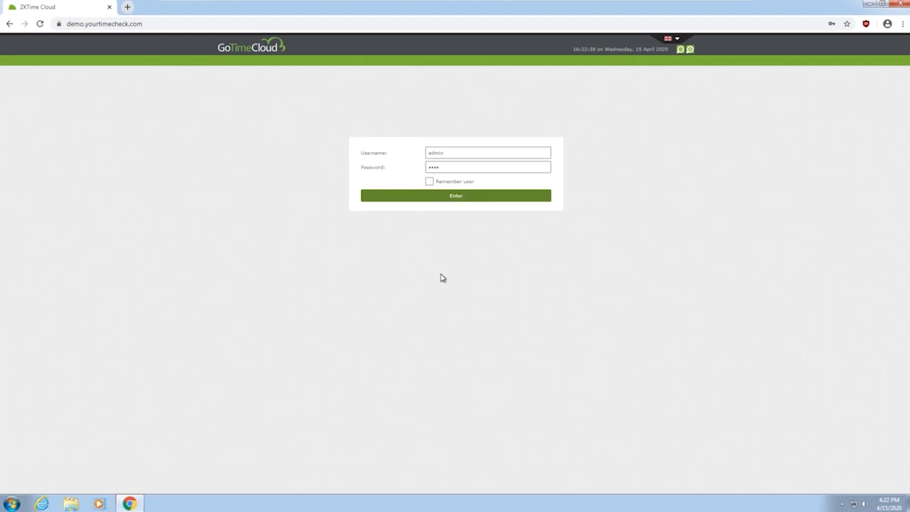
click(465, 168)
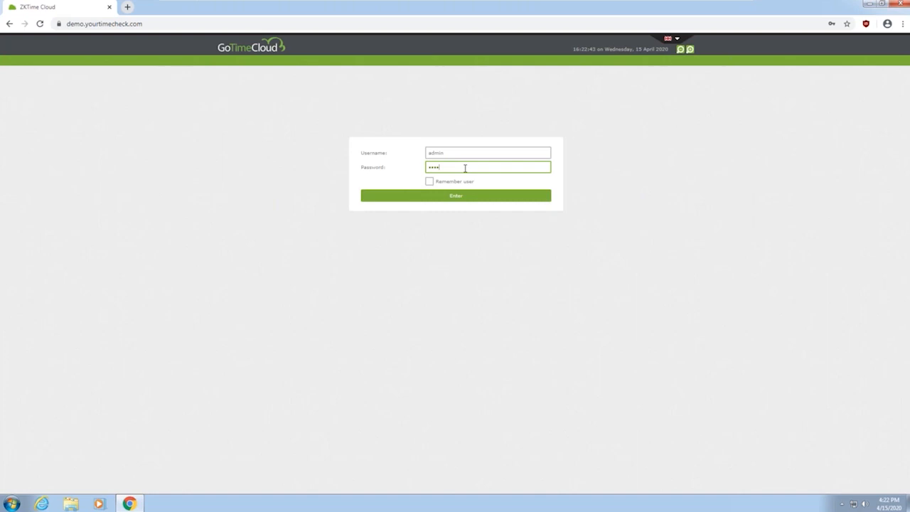
Reload the login page and sign in as admin with the account password
click(429, 24)
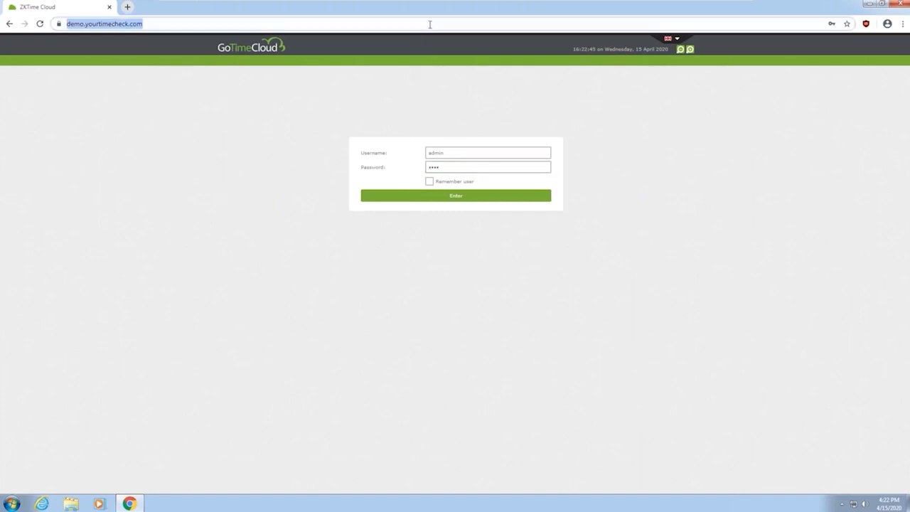
key(Return)
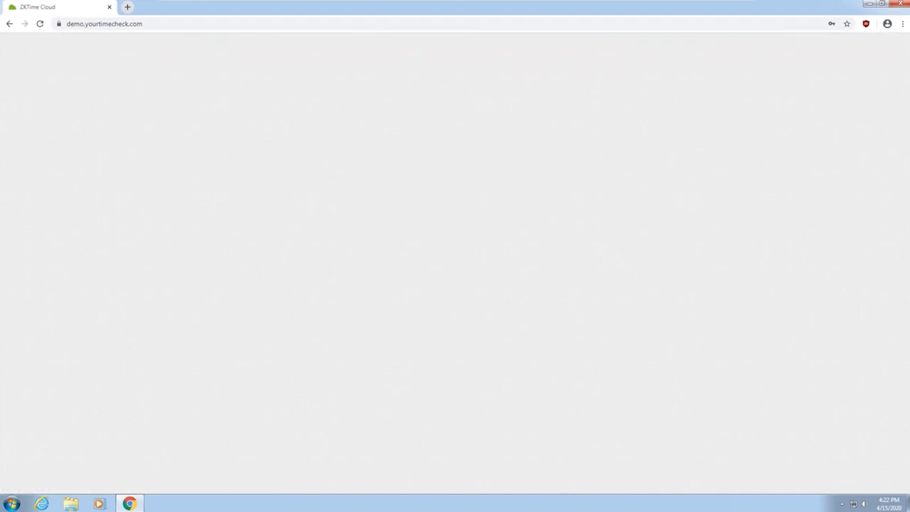
text(admin)
key(Tab)
text(1234)
key(Return)
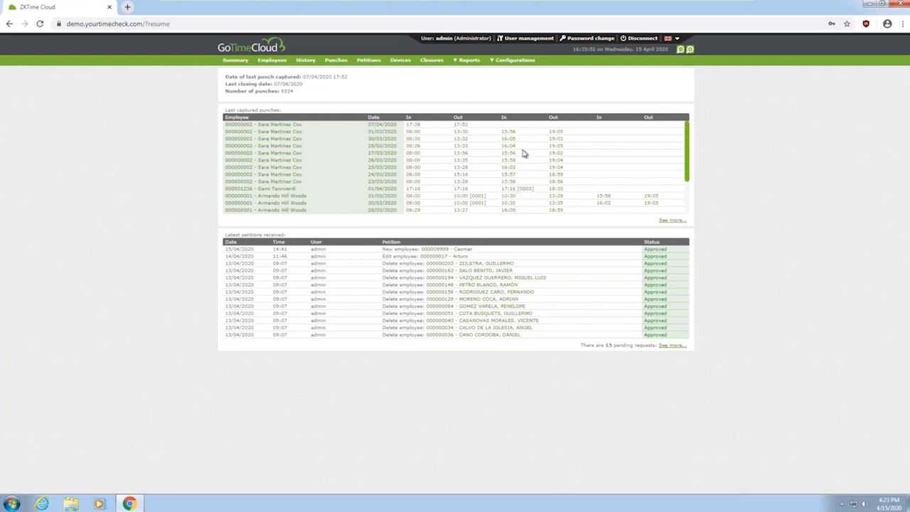
Choose Preferences from the Configurations dropdown in the green navbar
click(508, 62)
mouse_move(528, 65)
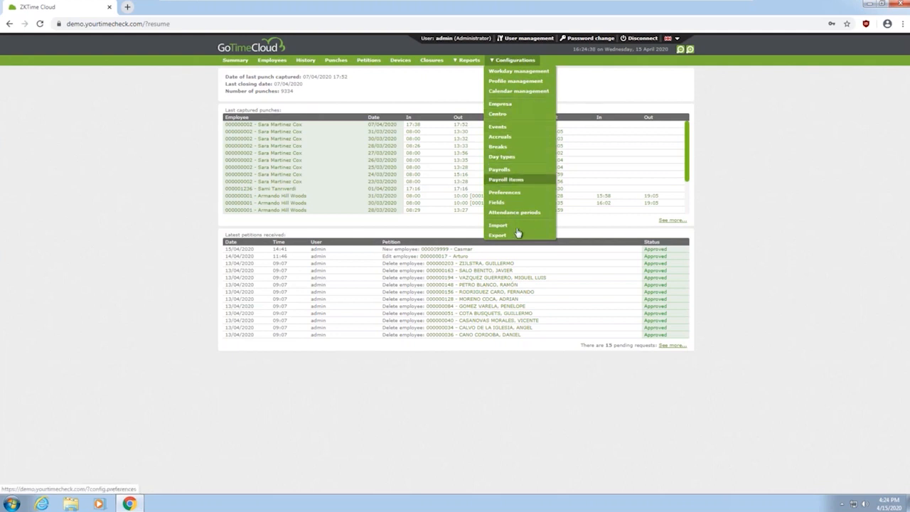
click(512, 192)
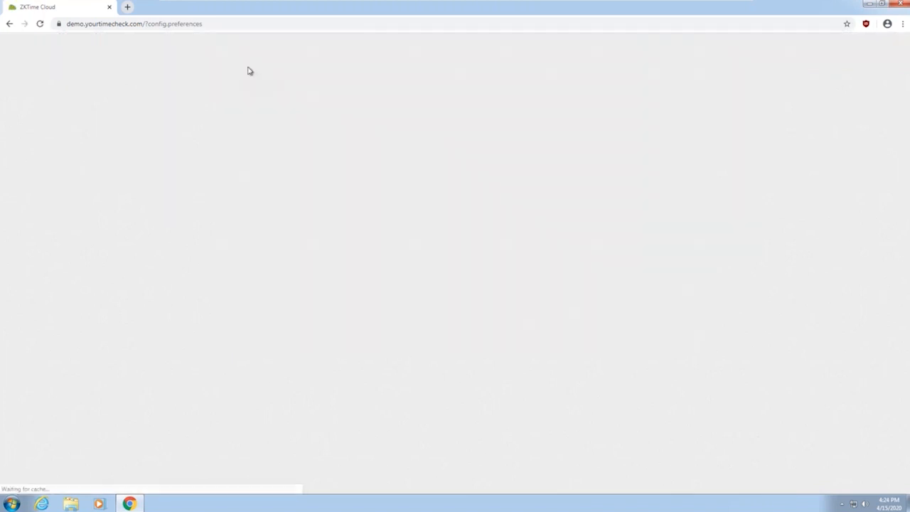
On the Texts tab, relabel Empresa as Center and Centro as Department, then accept
click(260, 75)
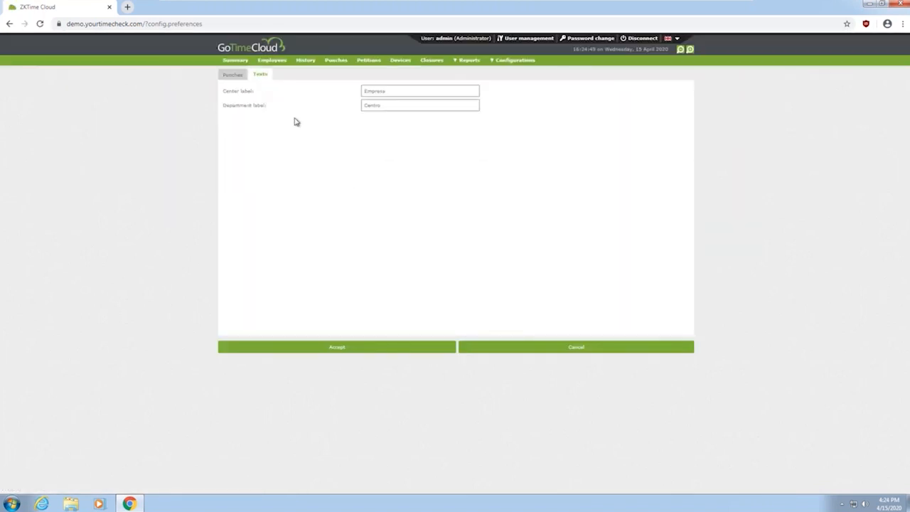
drag(381, 91, 357, 91)
drag(416, 89, 337, 77)
text(Centr)
text(r)
key(Tab)
text(Department)
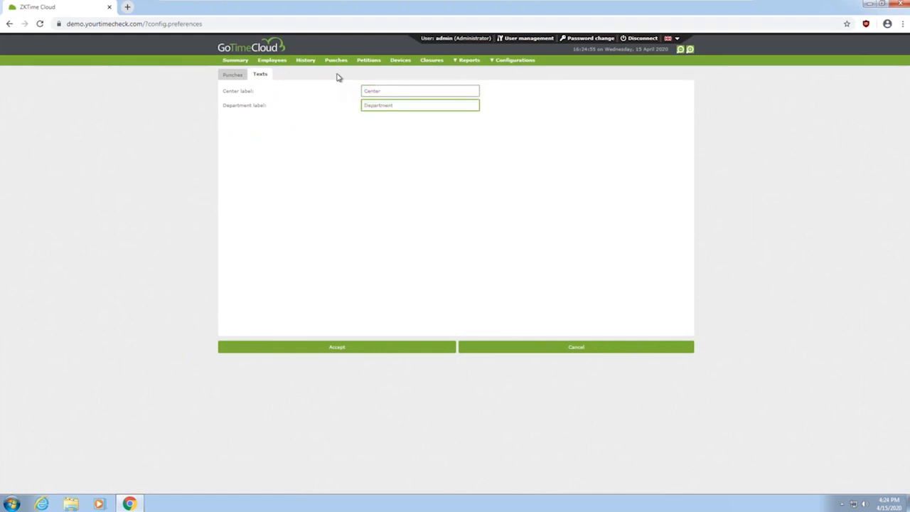
click(377, 347)
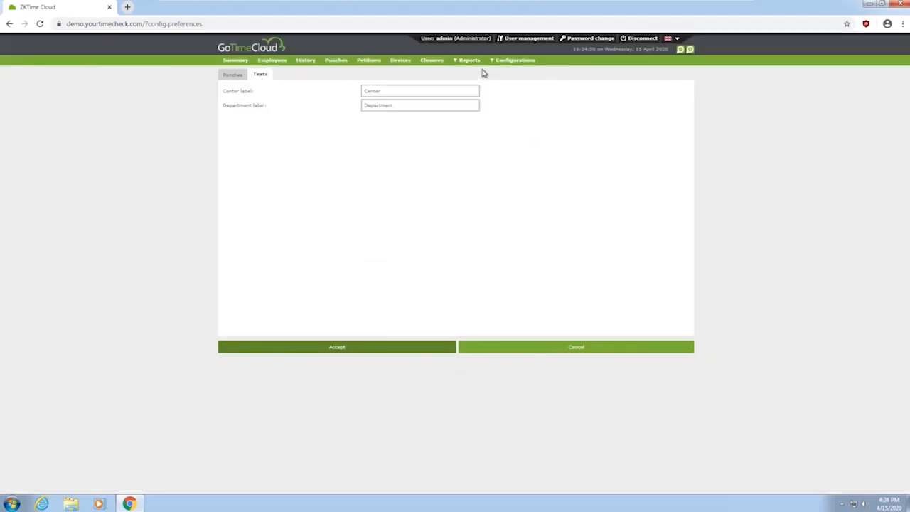
Open the Workdays page from the Configurations menu
click(522, 61)
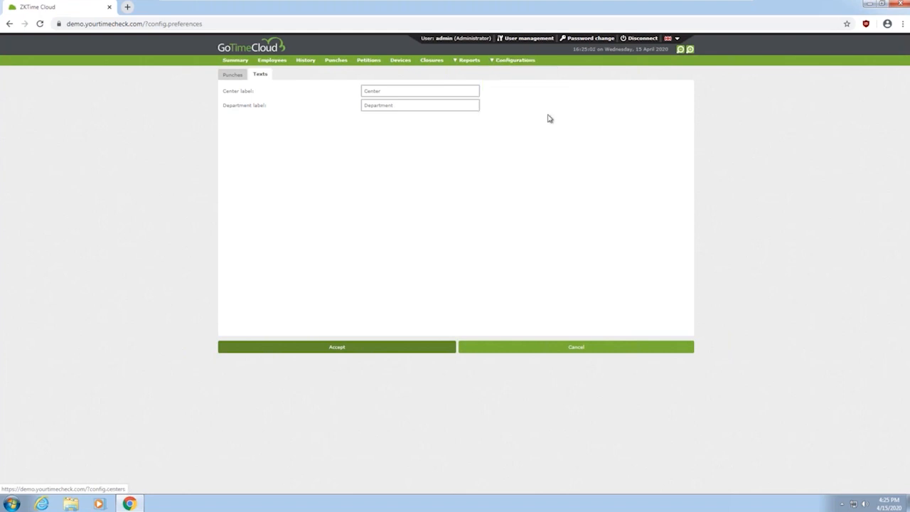
mouse_move(506, 63)
click(557, 74)
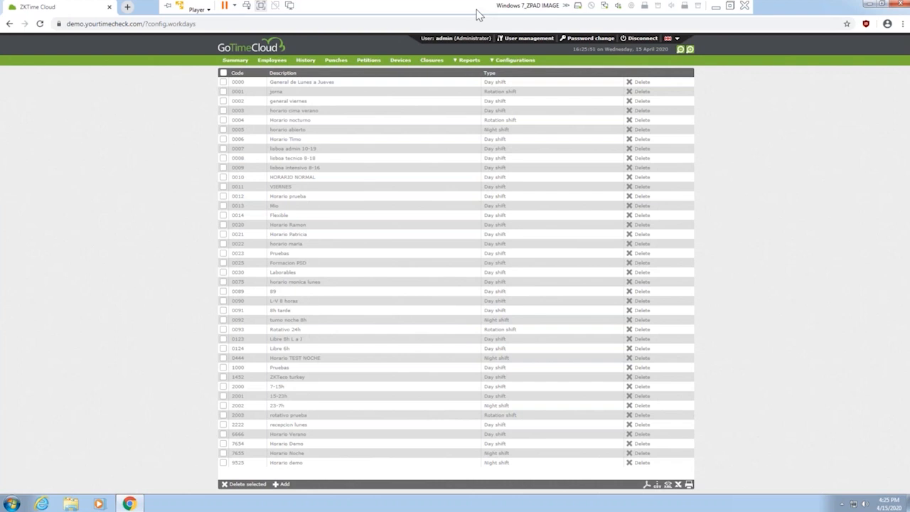
Add a new workday with code 5555 and description 'Normal Workday'
click(283, 486)
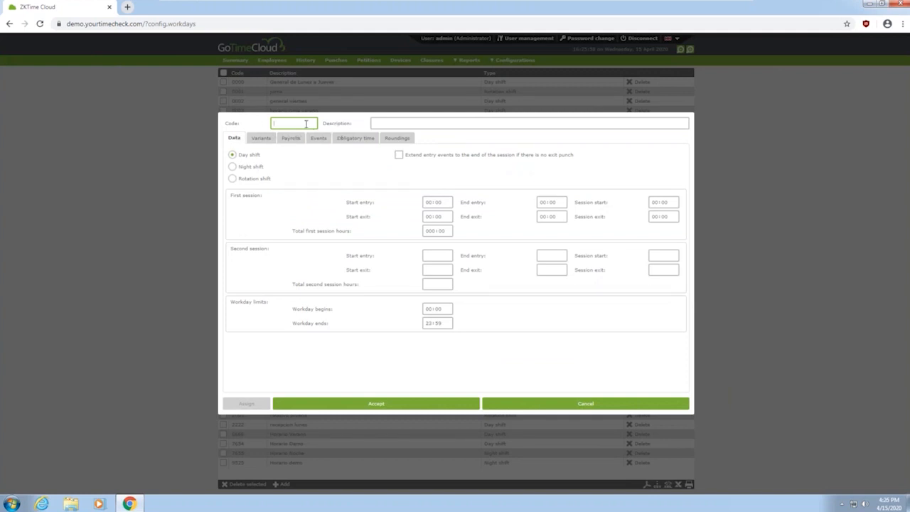
text(5555)
click(392, 123)
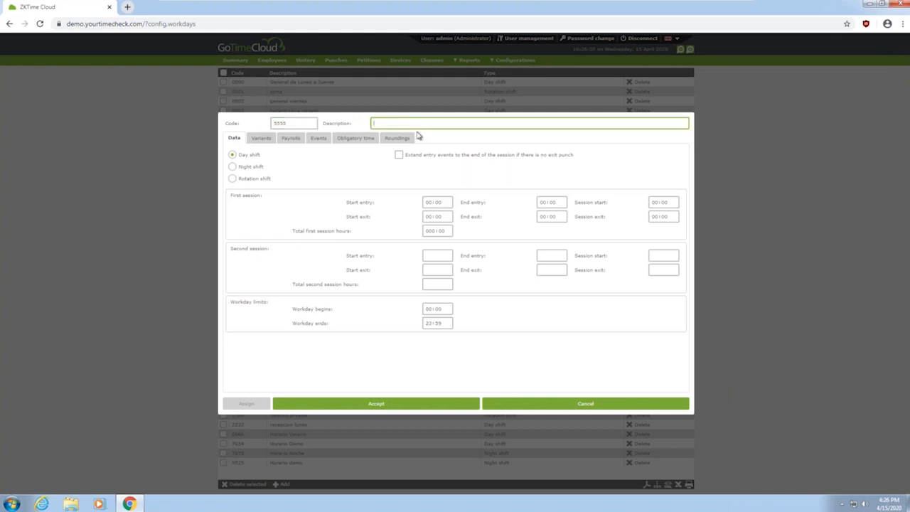
text(Workday)
key(BackSpace)
key(BackSpace)
key(BackSpace)
key(BackSpace)
key(BackSpace)
key(BackSpace)
key(BackSpace)
key(BackSpace)
text(Normal Workday)
Set workday 5555's shift type to Night
click(241, 170)
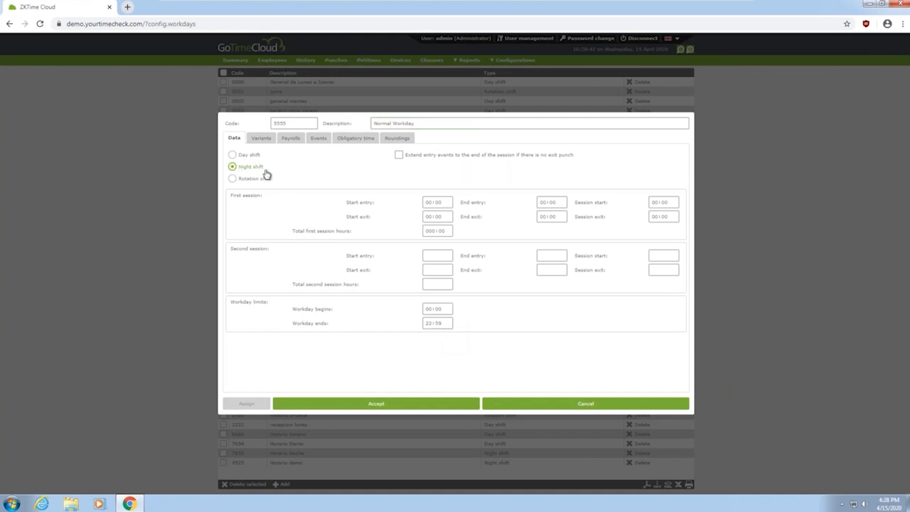
Edit the night-shift workday's begin and end hours (limits 00:00–23:59)
click(433, 310)
click(438, 366)
click(429, 326)
Switch workday 5555 back to Day shift and zoom the page to 150%
click(249, 155)
click(431, 310)
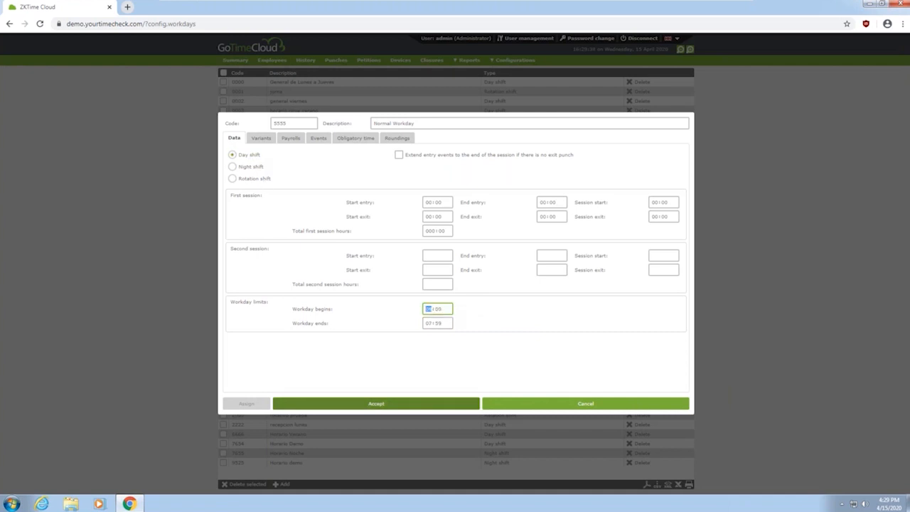
click(429, 325)
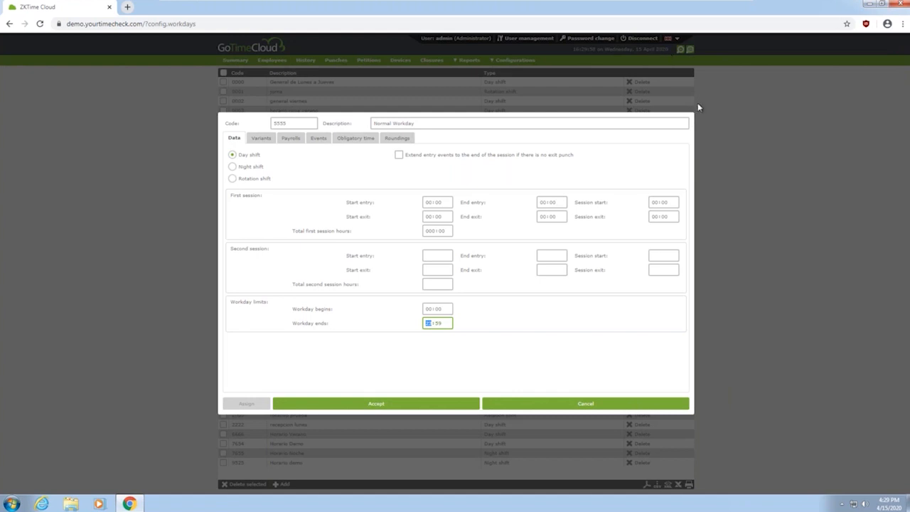
key(ctrl+plus)
key(ctrl+plus)
key(ctrl+plus)
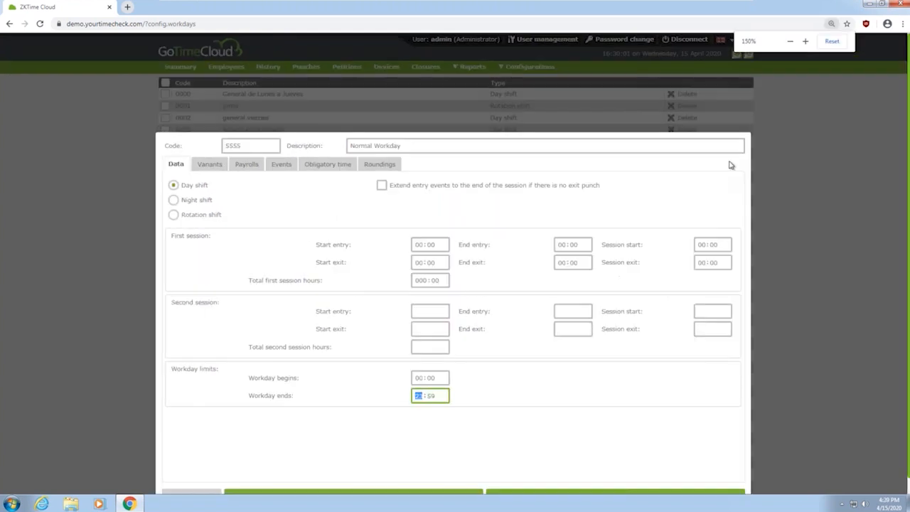
scroll(826, 326, down, 2)
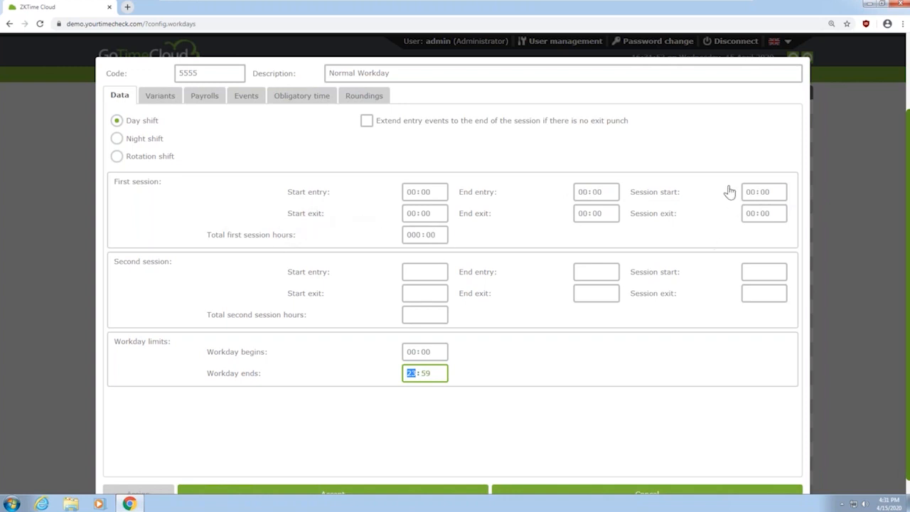
Set the first session to start at 09:00 and exit at 18:00
click(751, 193)
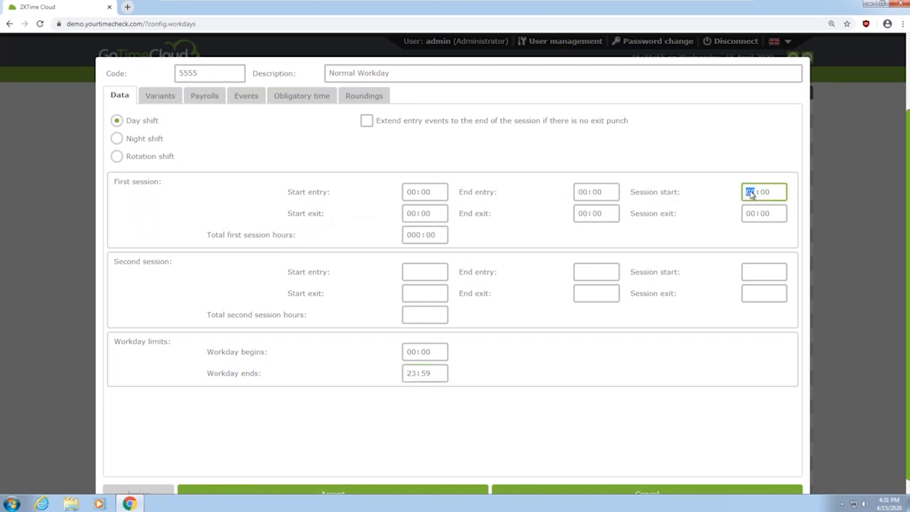
text(09)
click(755, 214)
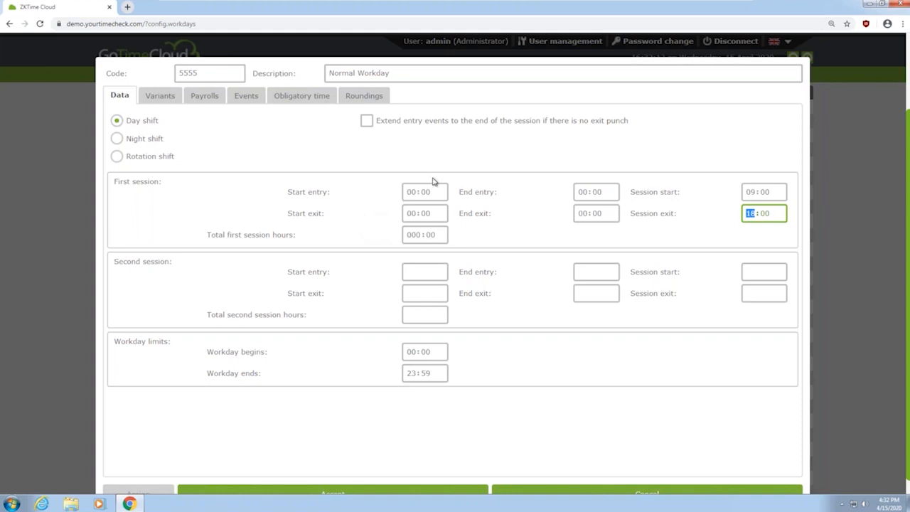
click(416, 195)
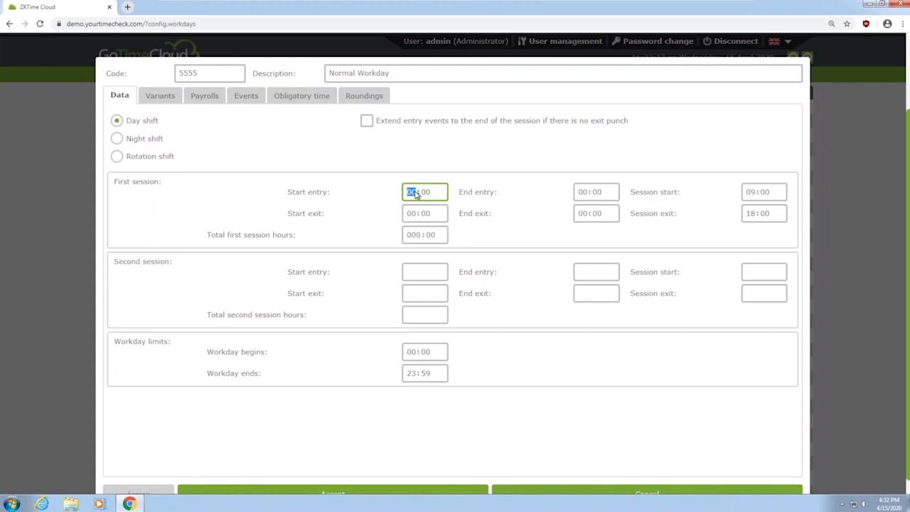
Set the entry punch window to 08:50–09:10
click(426, 197)
key(Tab)
text(0910)
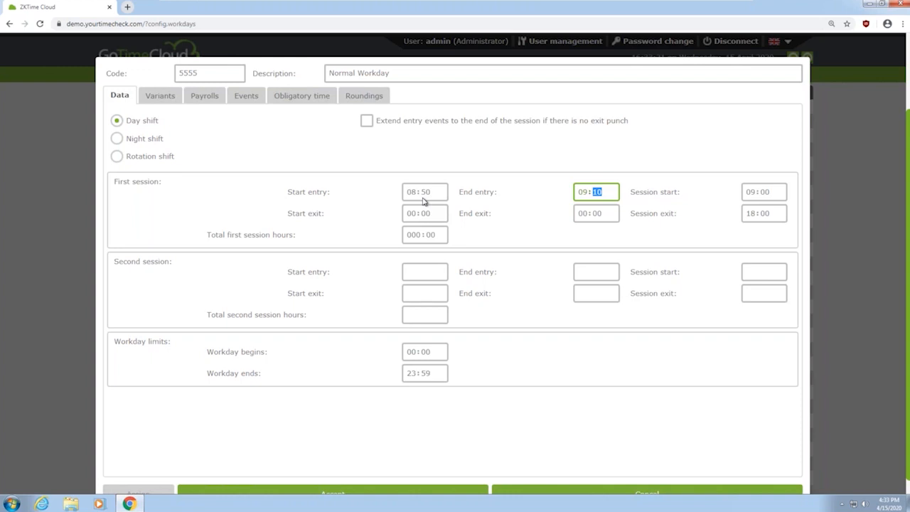
Set the exit punch window to 17:50–18:10 and check the 008:00 total first-session hours
click(412, 217)
text(1750)
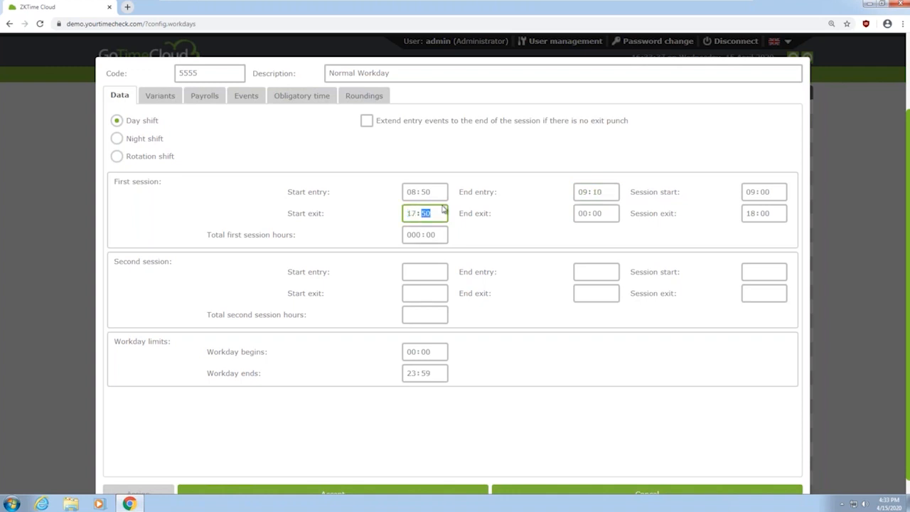
click(581, 216)
text(18:10)
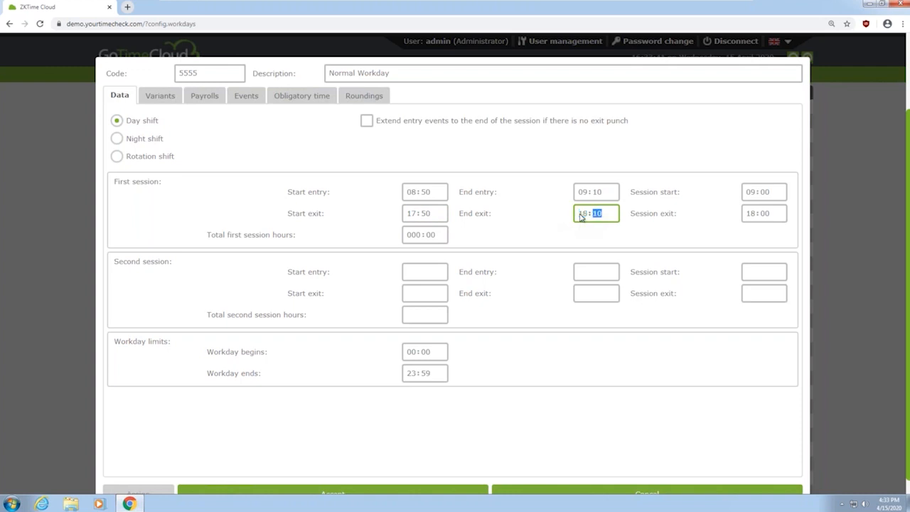
click(413, 238)
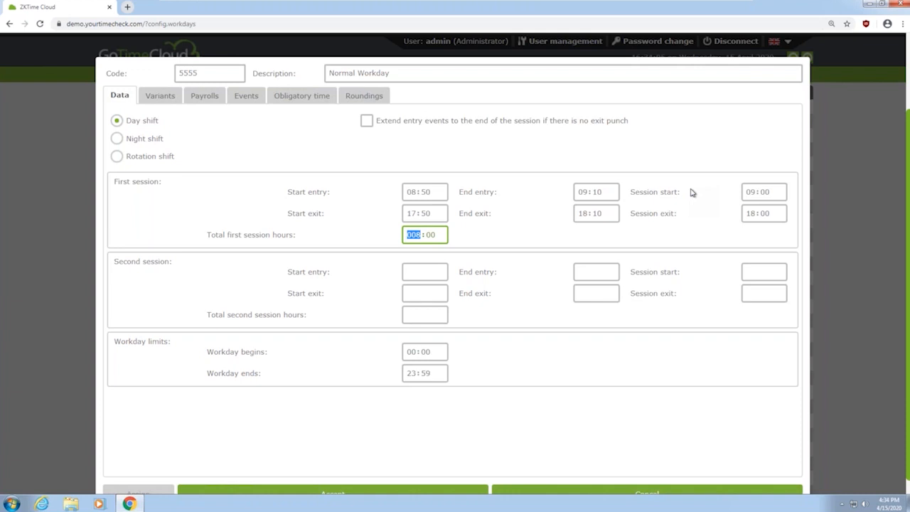
Switch to the Variants tab of the workday 5555 dialog
click(167, 101)
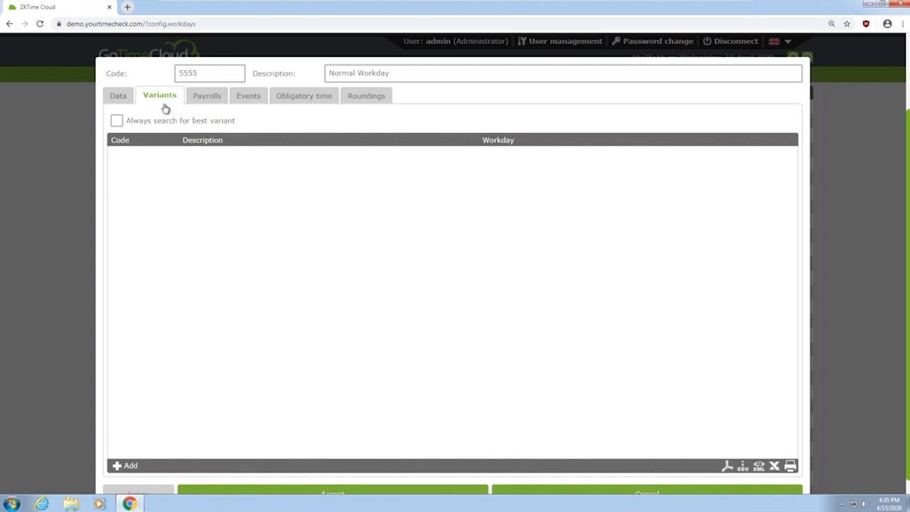
Tick 'Always search for best variant' on workday 5555's Variants tab
click(132, 121)
Add variant 1, defaulting to workday 1000 - Pruebas, and browse the other available workdays
click(128, 466)
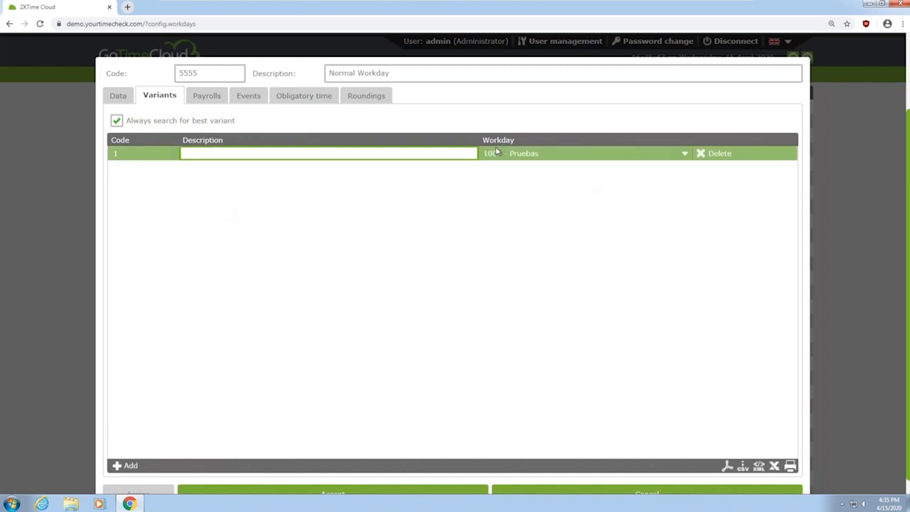
click(530, 155)
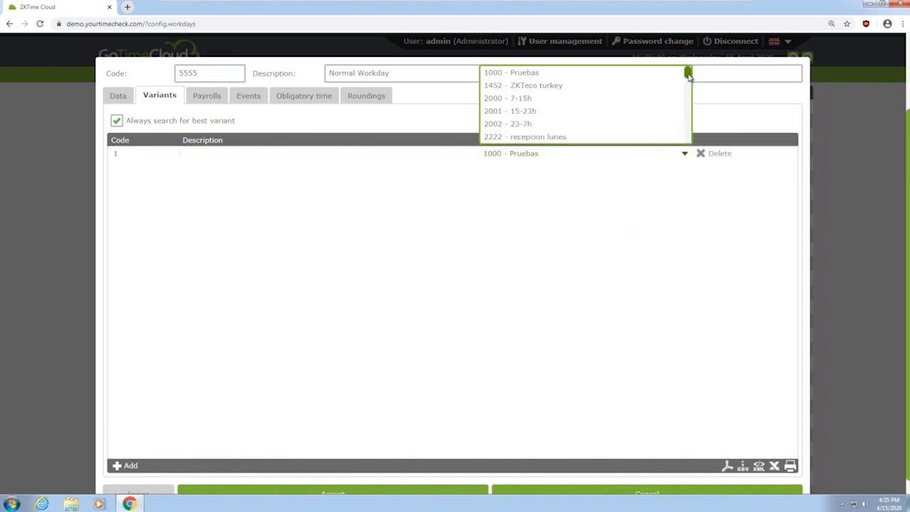
drag(688, 74, 688, 137)
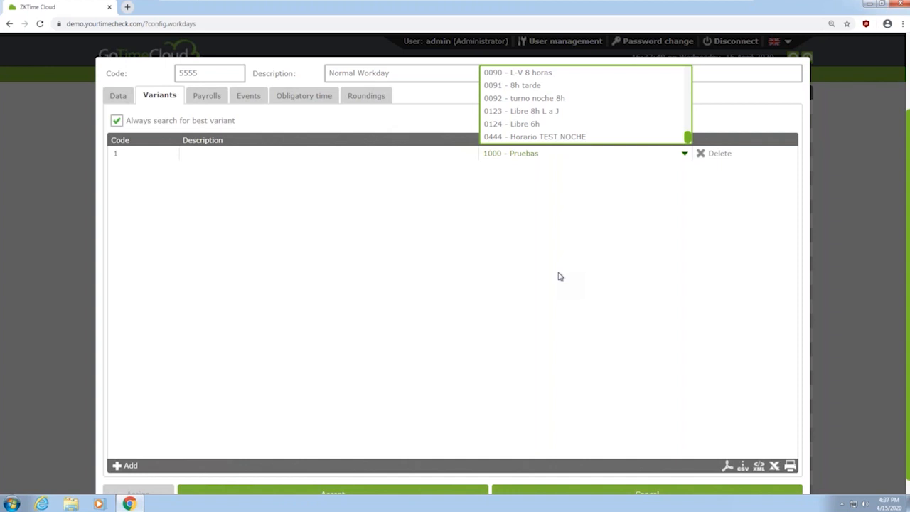
Delete trial variant row 1, check the empty payroll assignments, then view the Events settings
click(717, 156)
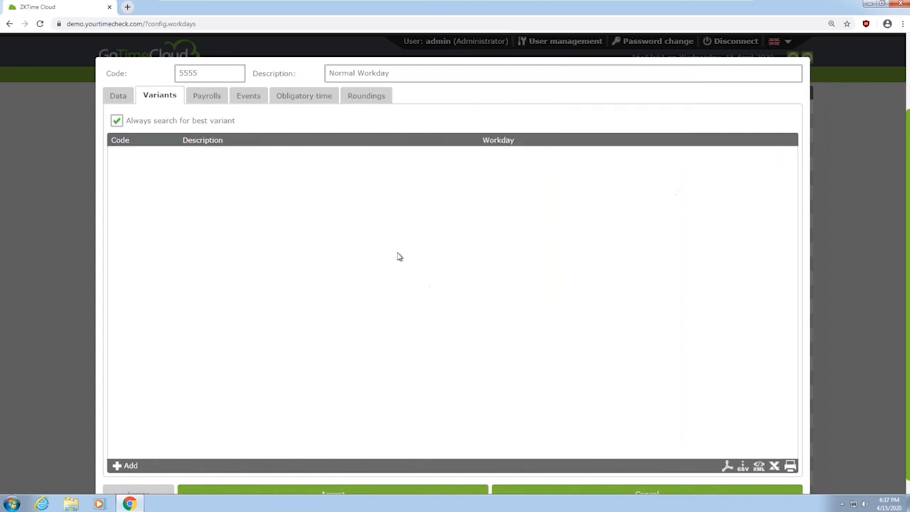
click(208, 104)
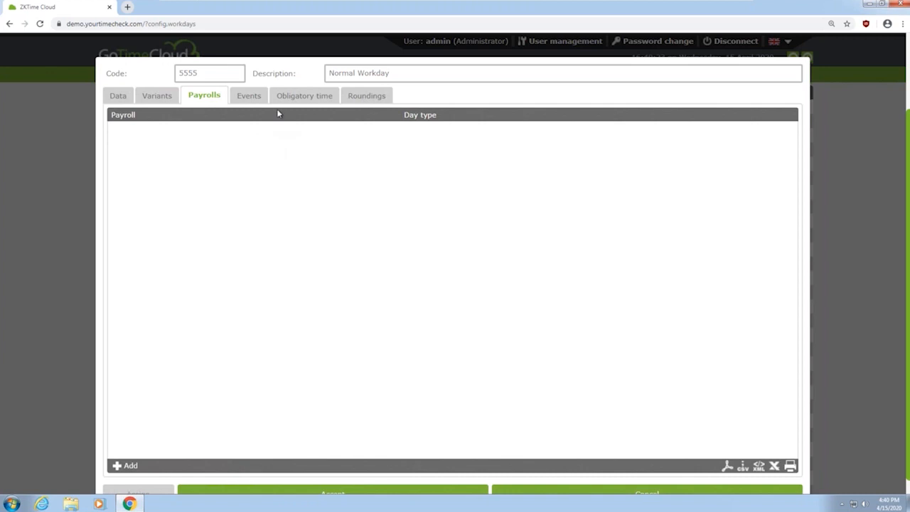
click(251, 100)
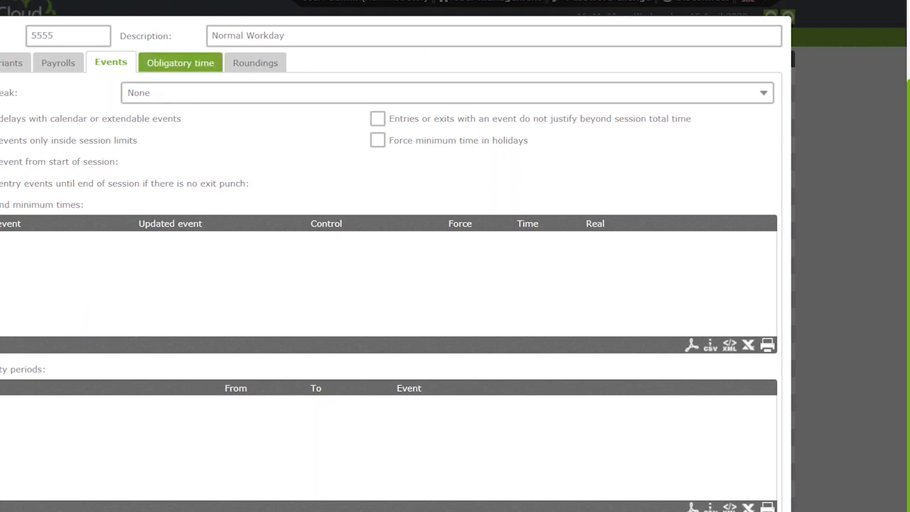
Show the Normal Workday's Obligatory time settings, which list no timeslots yet
click(204, 64)
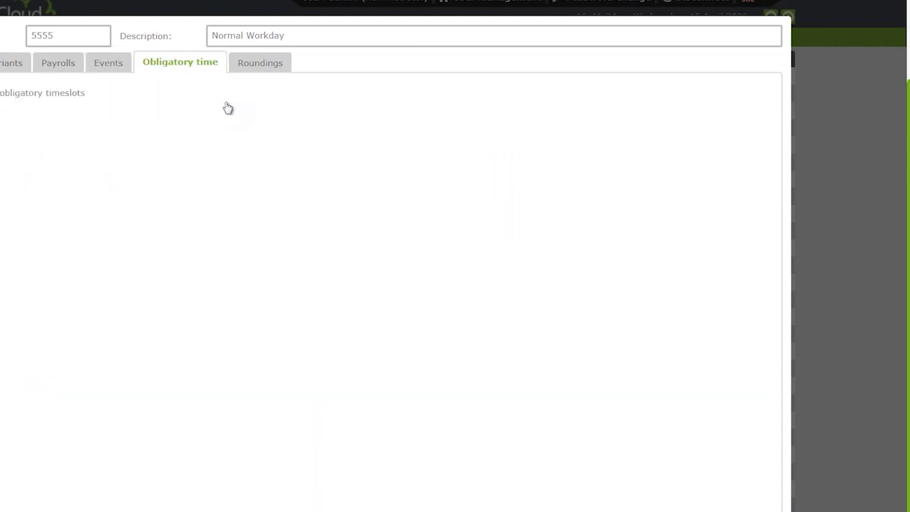
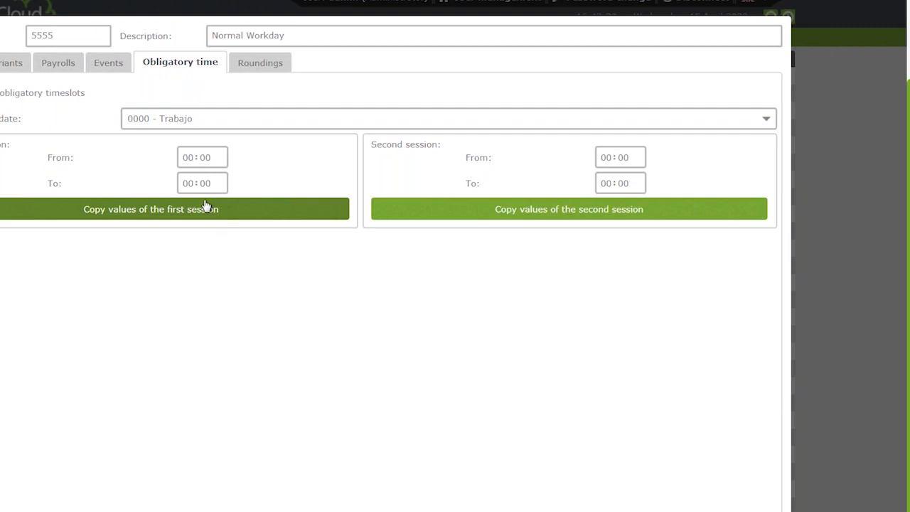
Switch the Normal Workday dialog to its empty Roundings list
click(267, 70)
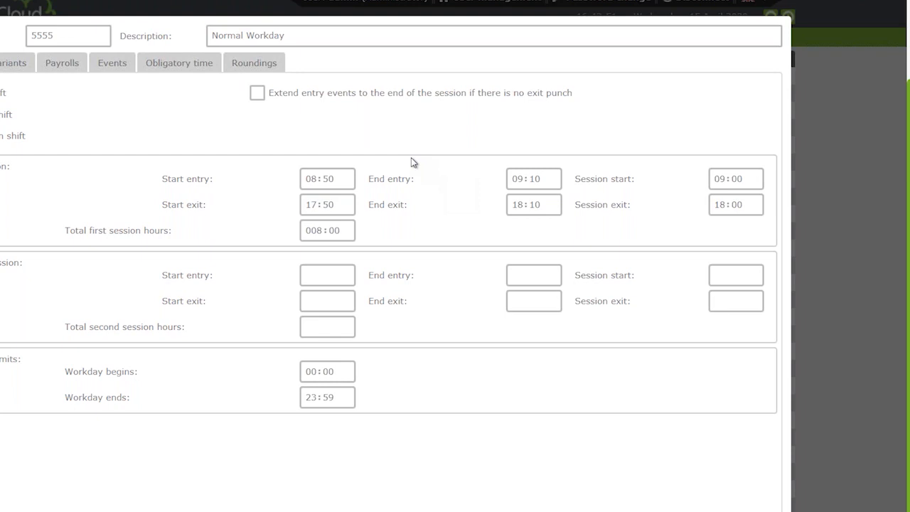
click(273, 66)
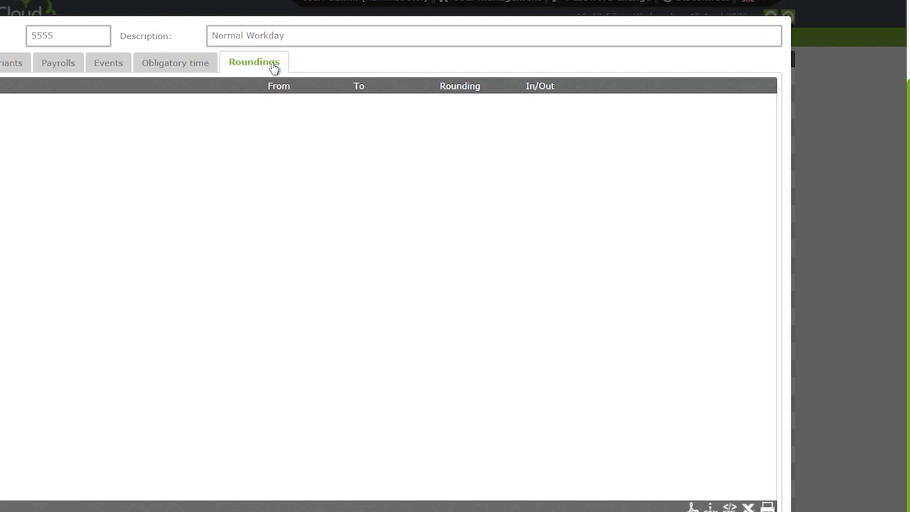
Add a 1 - Laborable rounding rule: From 08:50 To 09:10, rounded to 09:00, In
click(2, 507)
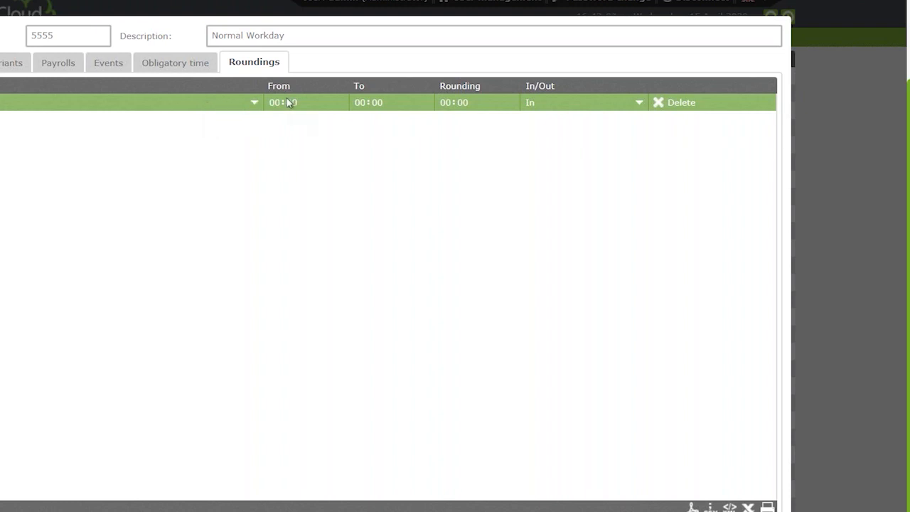
click(178, 109)
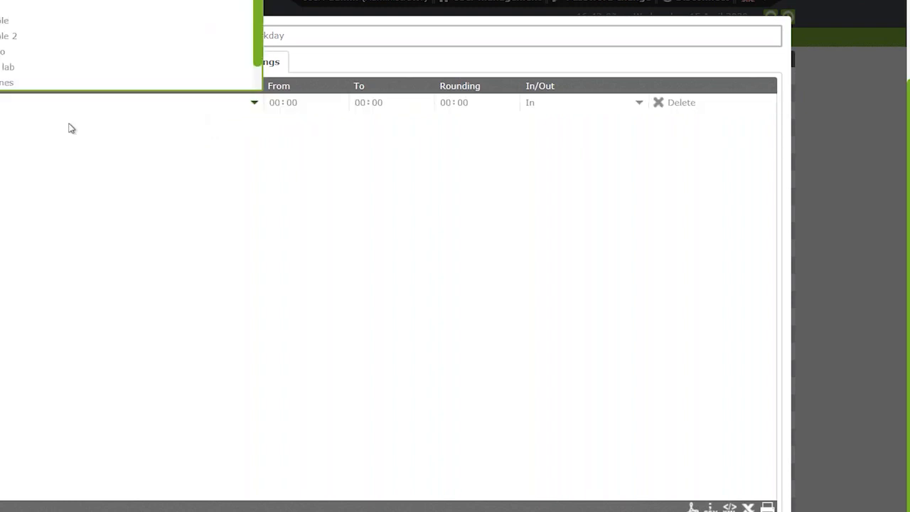
click(36, 34)
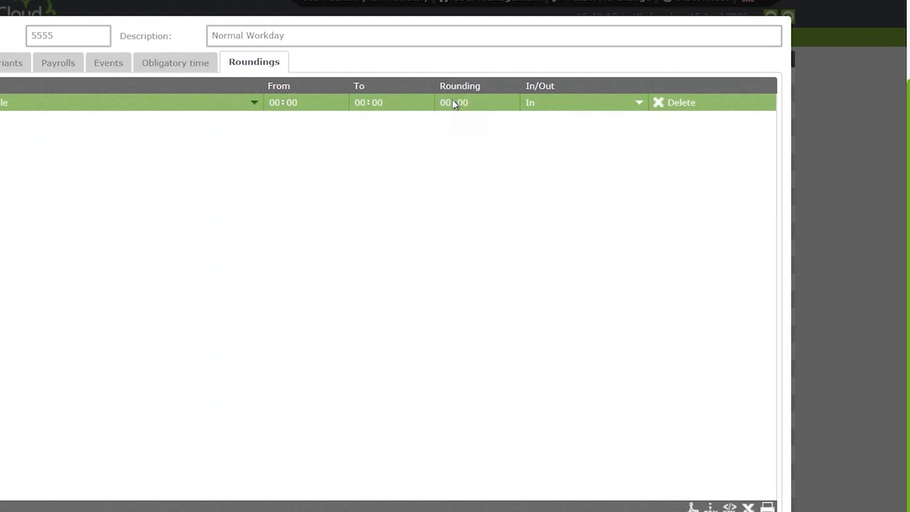
click(278, 103)
text(085)
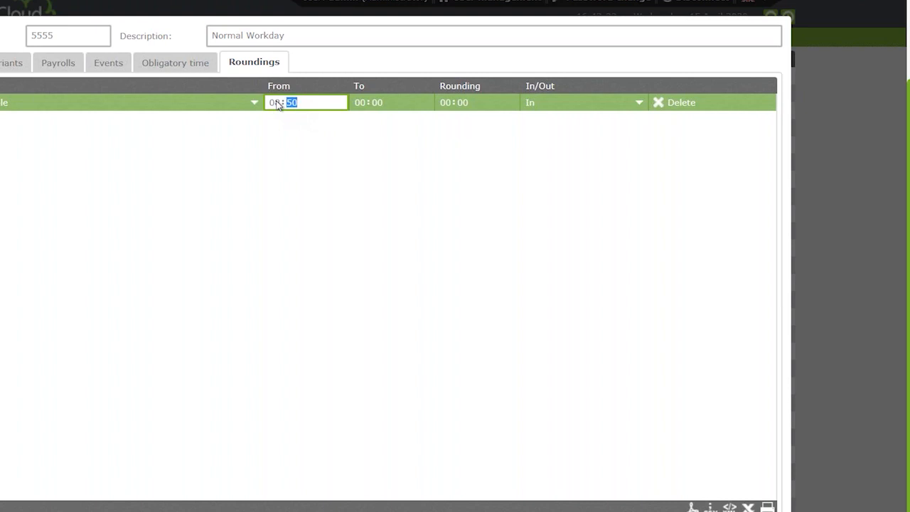
key(Tab)
text(09:10)
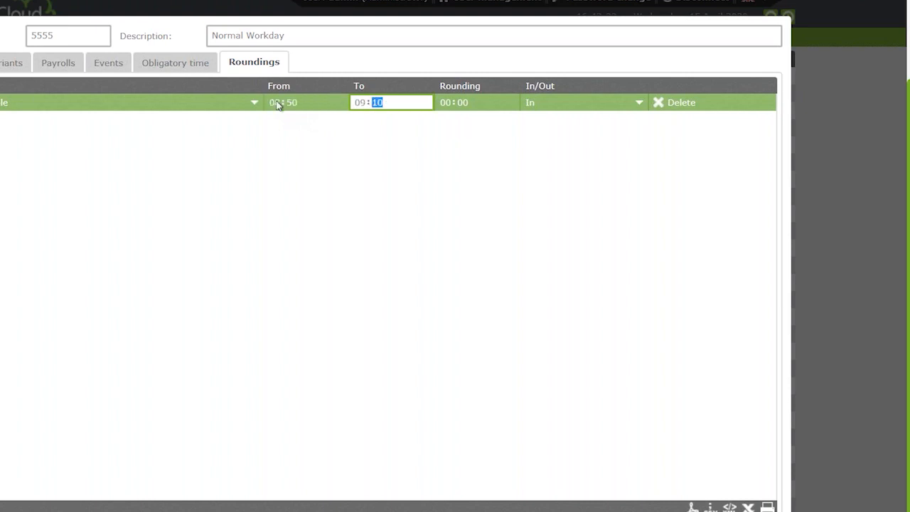
click(445, 101)
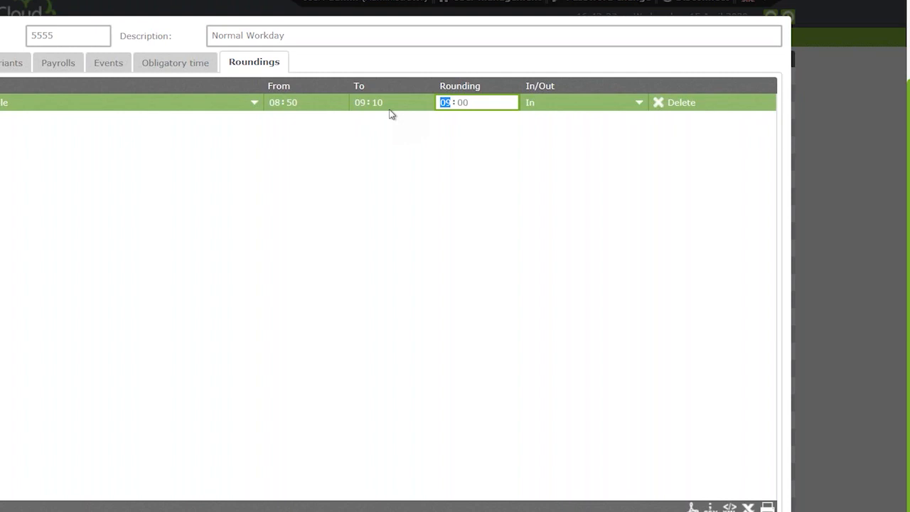
Recheck the workday's session times, then return to the new rounding rule
click(0, 62)
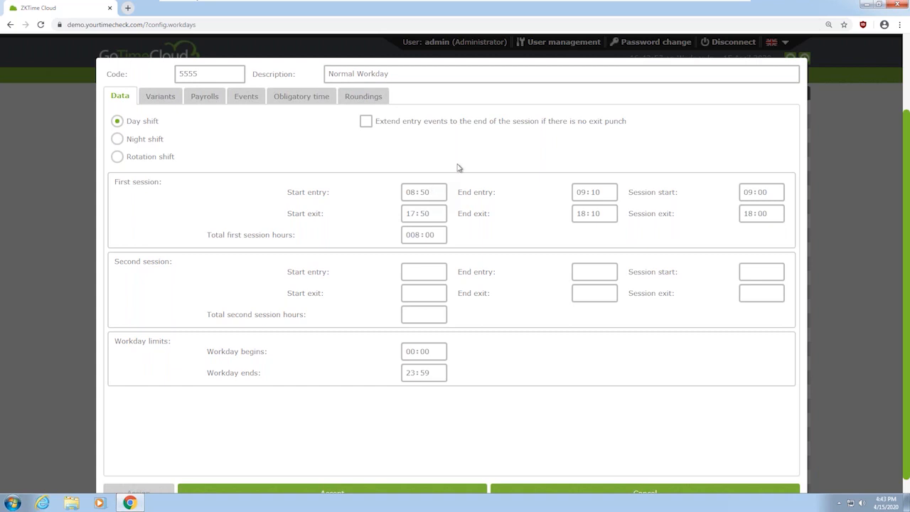
click(365, 98)
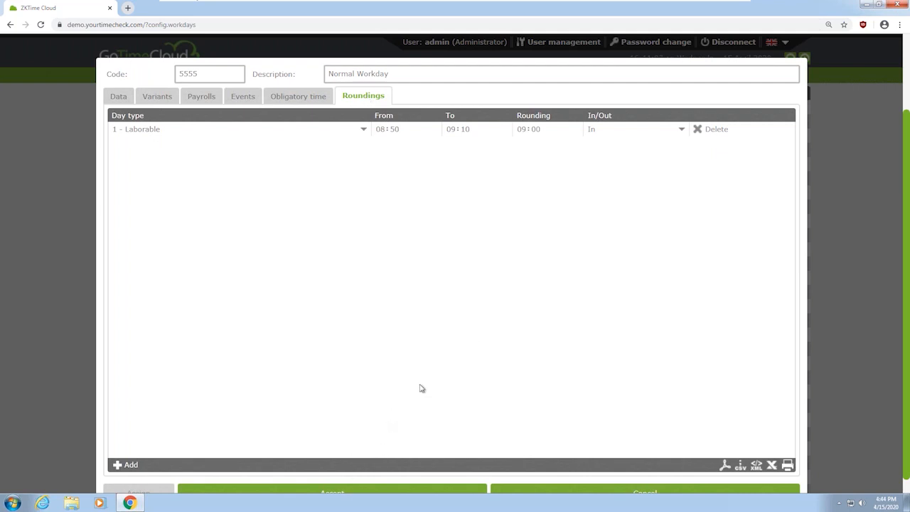
key(ctrl+plus)
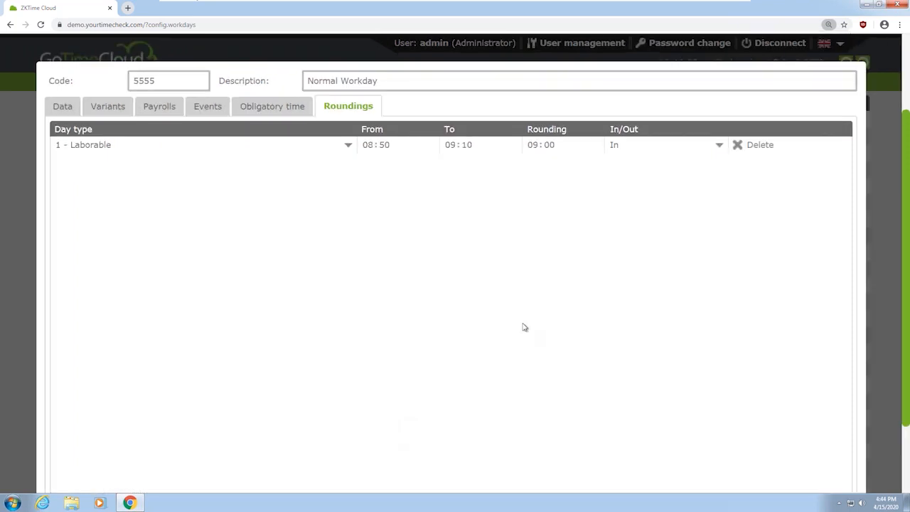
key(ctrl+minus)
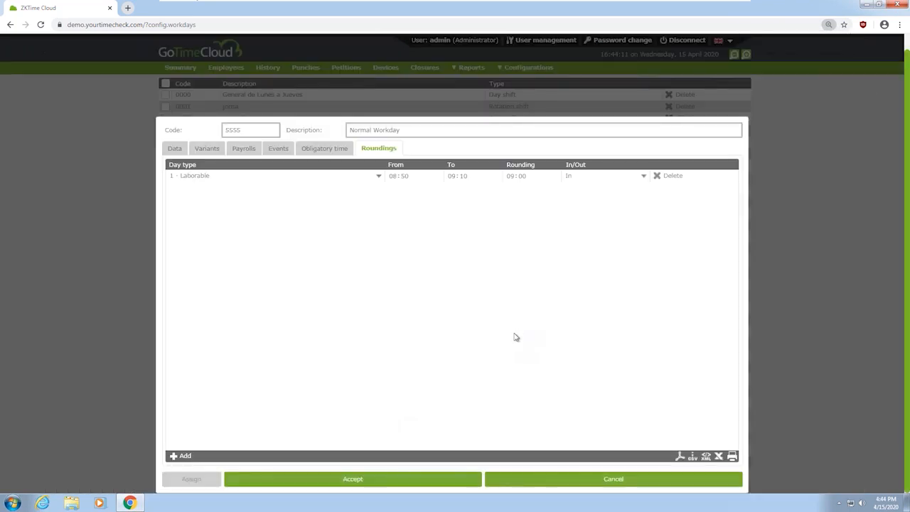
Save Normal Workday (code 5555) with its rounding rule and open the Configurations menu
click(424, 482)
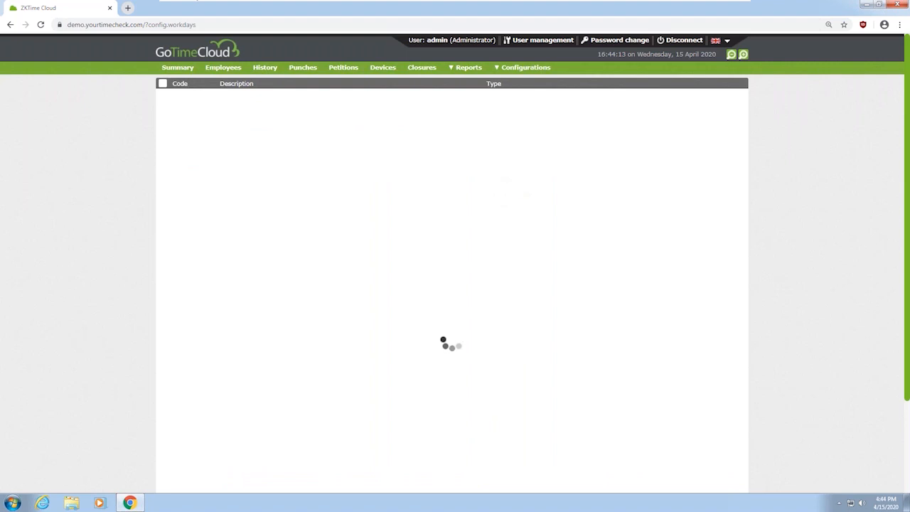
scroll(280, 230, down, 3)
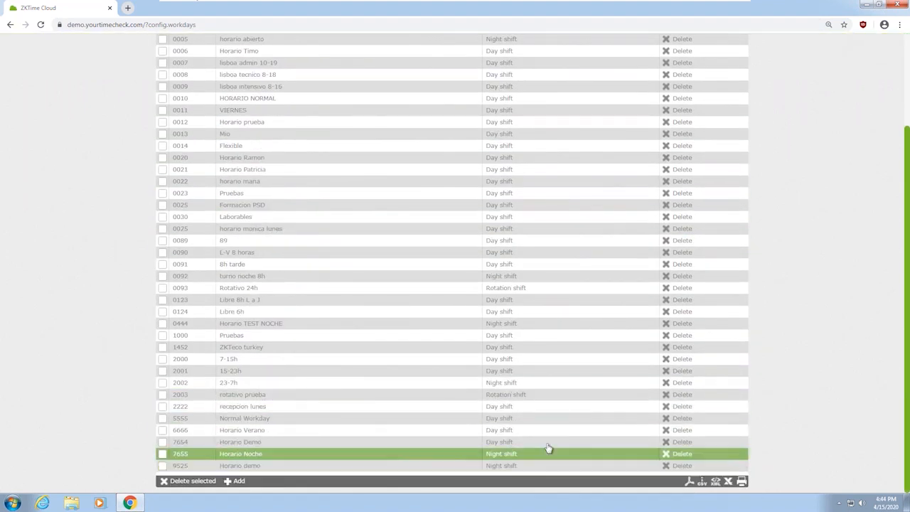
scroll(229, 324, up, 5)
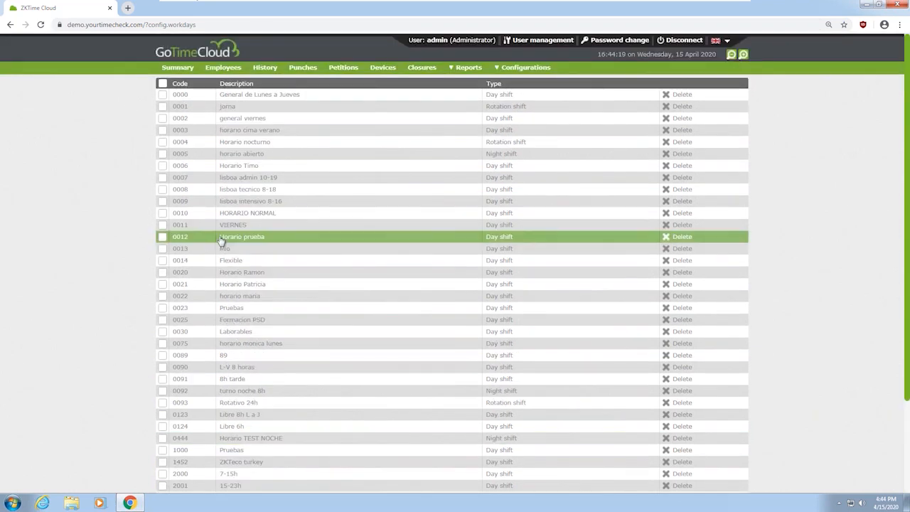
scroll(222, 241, down, 3)
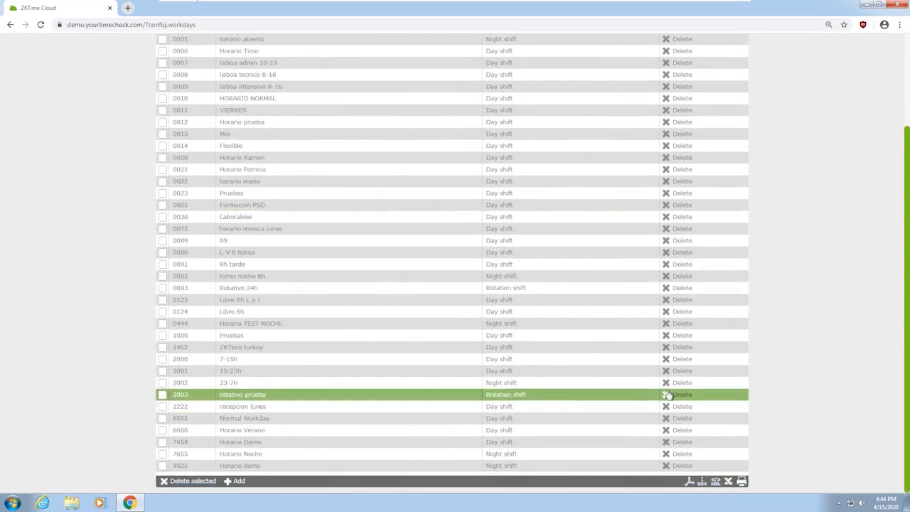
scroll(513, 353, up, 3)
key(ctrl+plus)
key(ctrl+plus)
key(ctrl+plus)
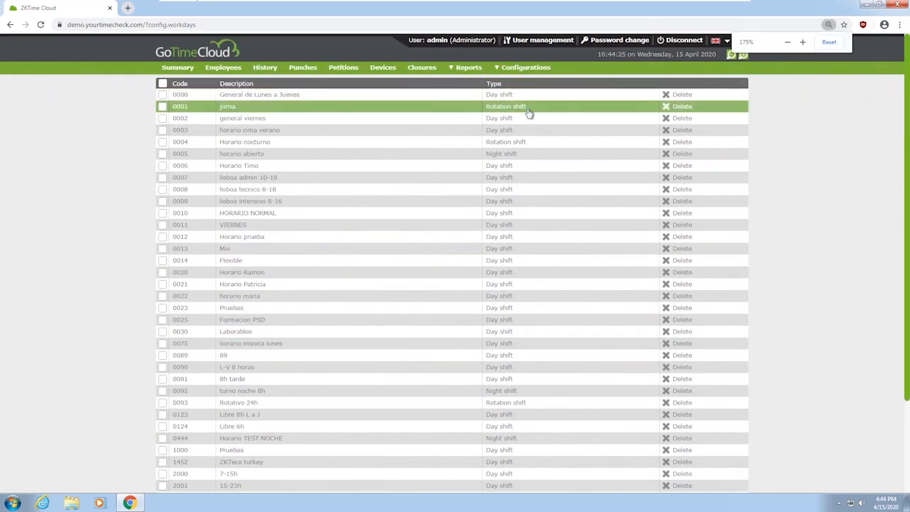
key(ctrl+minus)
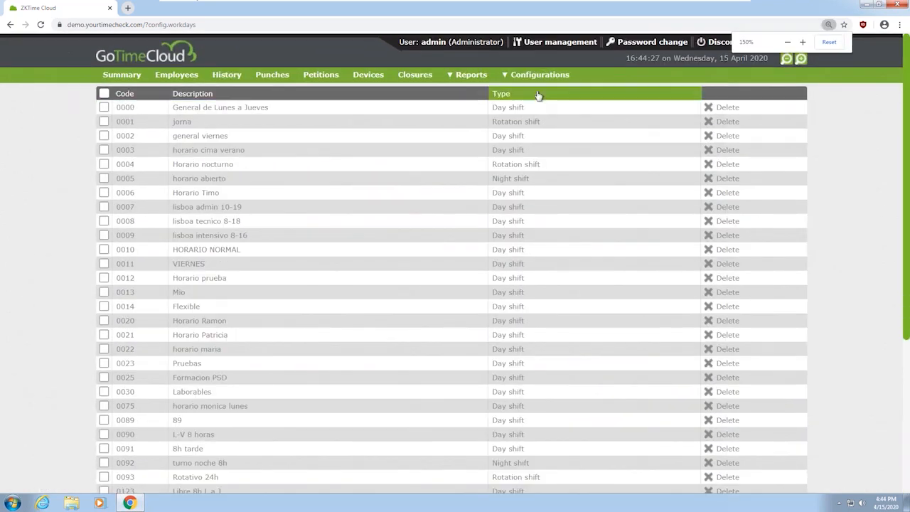
click(538, 77)
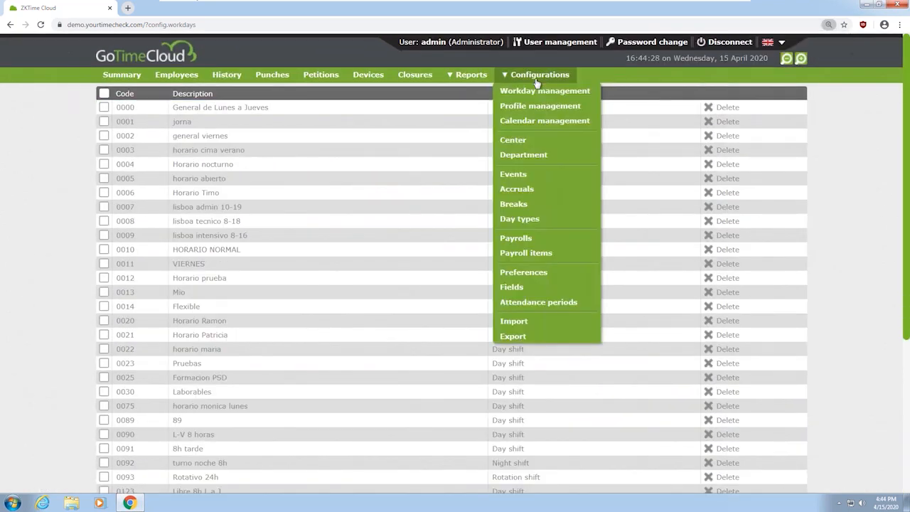
Go to Calendar management to list the existing calendars
click(543, 122)
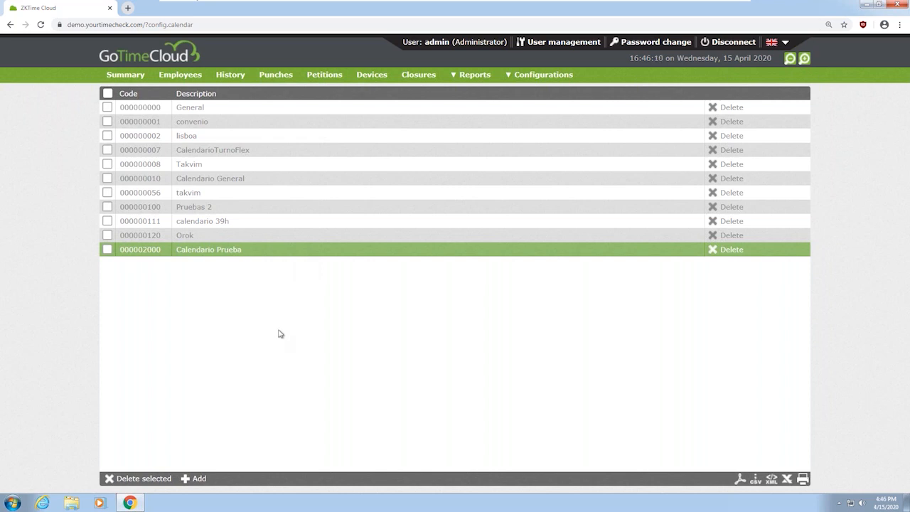
Create calendar code 444 named 'Madrid Calendar' and open its auto-generate settings
click(199, 477)
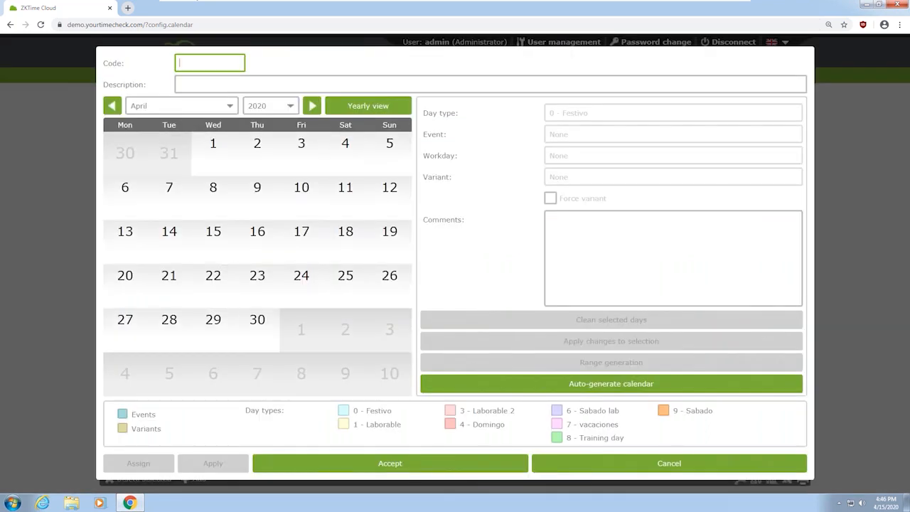
text(444)
key(Tab)
text(Madrid Calendar)
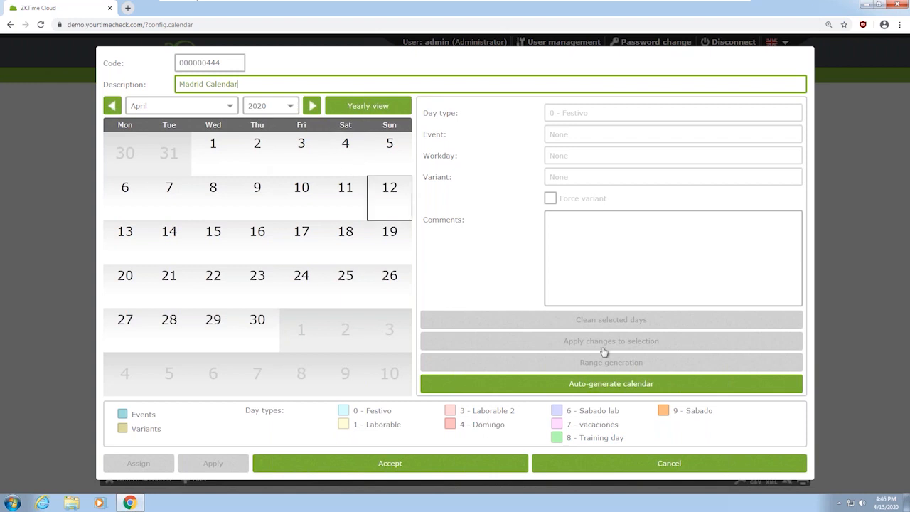
click(626, 386)
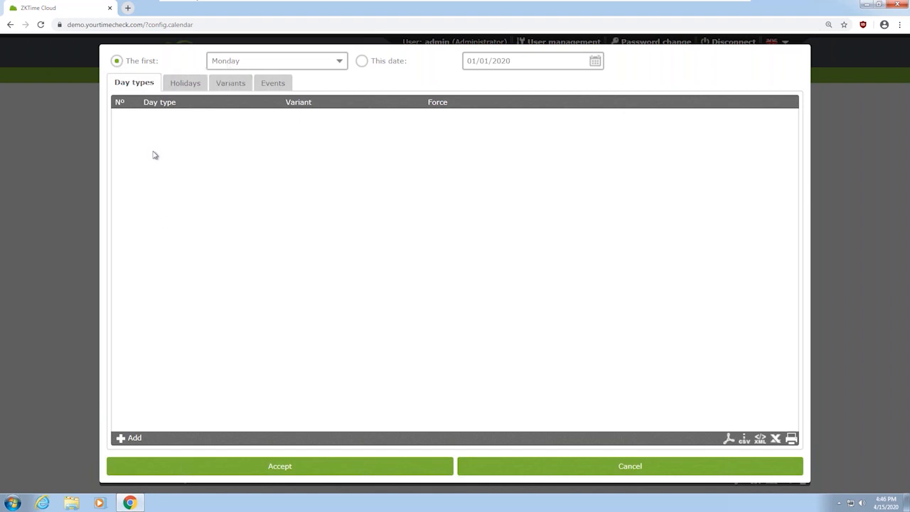
Add a first pattern row of 4 days of 1 - Laborable
click(131, 436)
click(128, 117)
text(5)
click(189, 117)
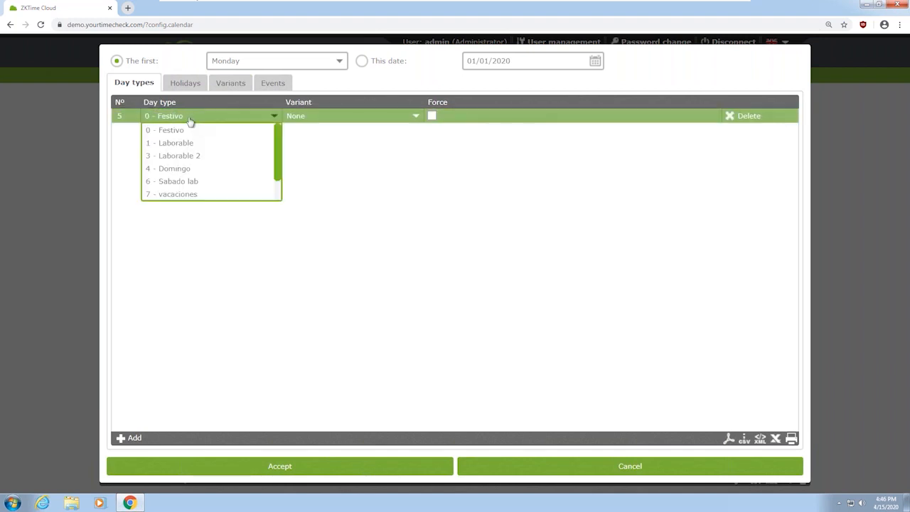
click(189, 143)
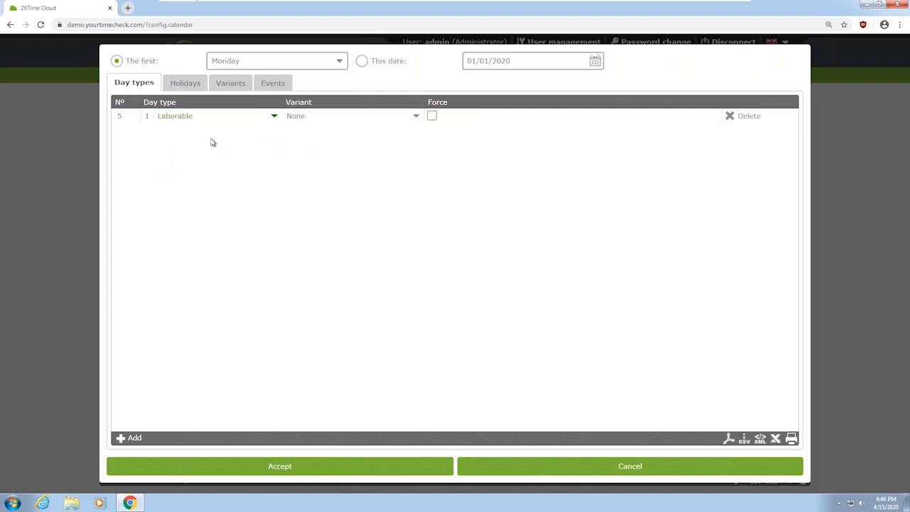
click(126, 117)
text(4)
key(Return)
Add a second row of 1 Laborable day using Variant 1
click(139, 445)
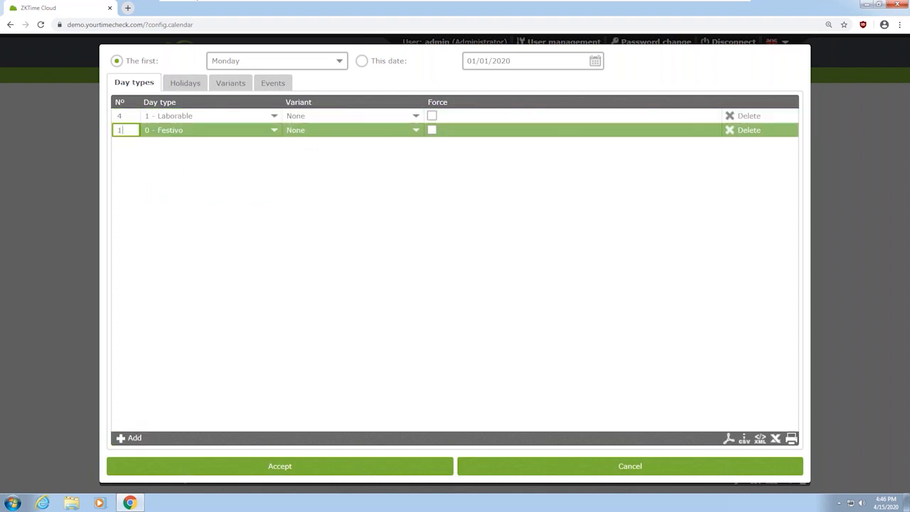
click(208, 131)
click(203, 157)
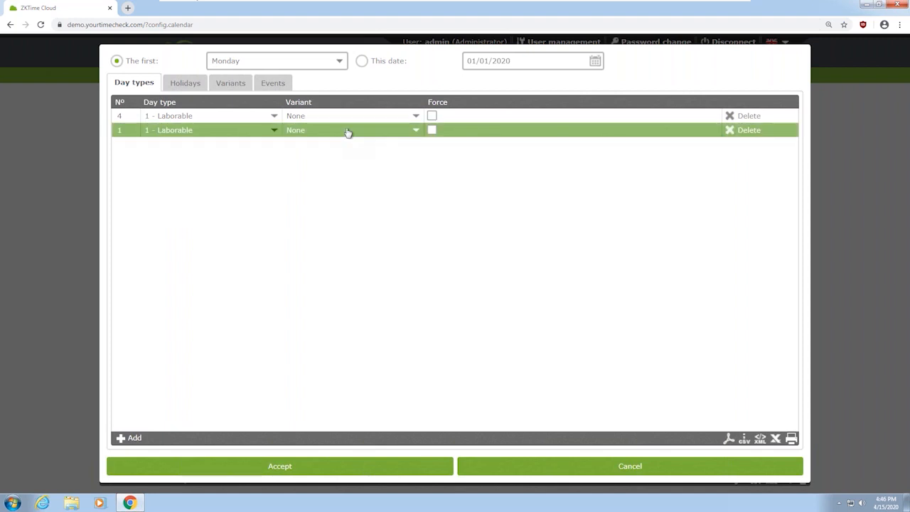
click(346, 132)
click(345, 156)
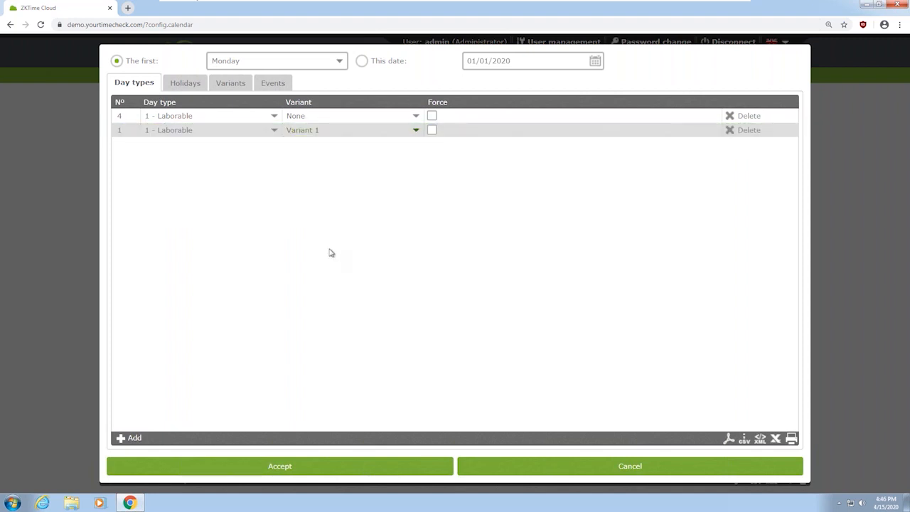
Add one-day rows for 6 - Sabado lab and 4 - Domingo, then show Holidays
click(132, 437)
click(182, 144)
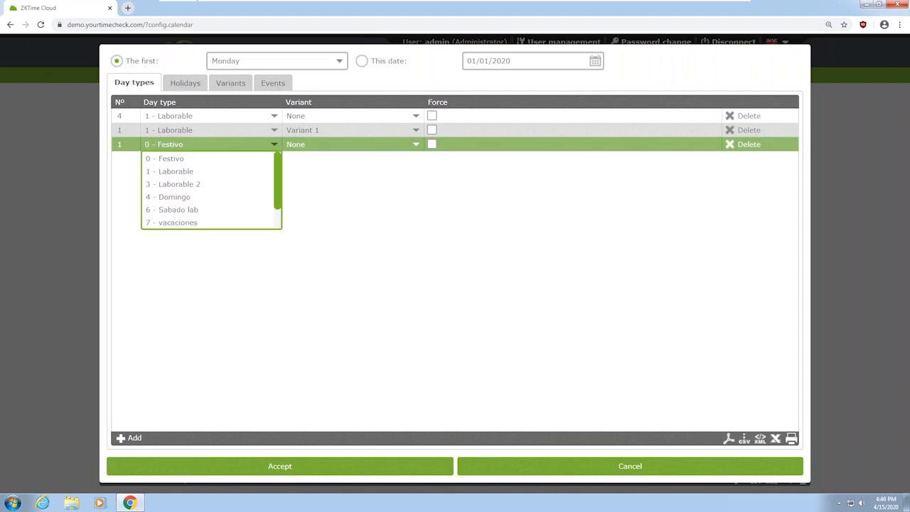
click(205, 211)
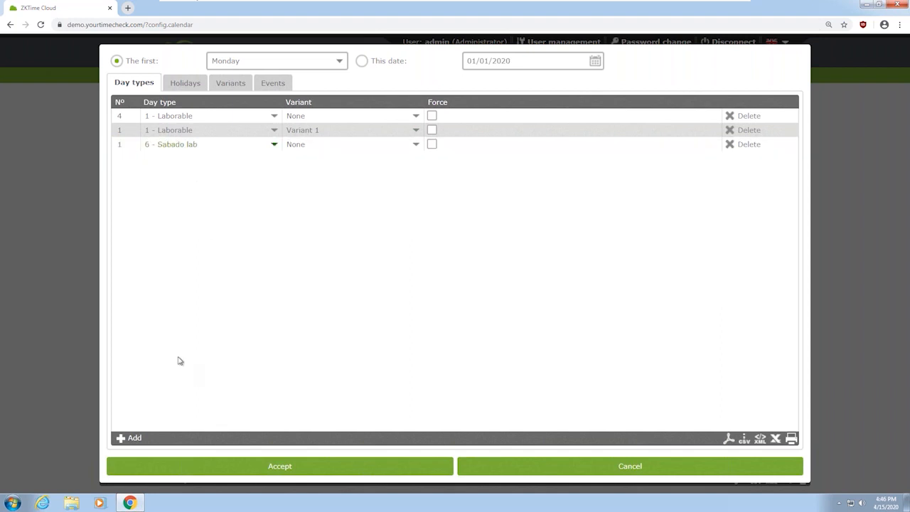
click(133, 438)
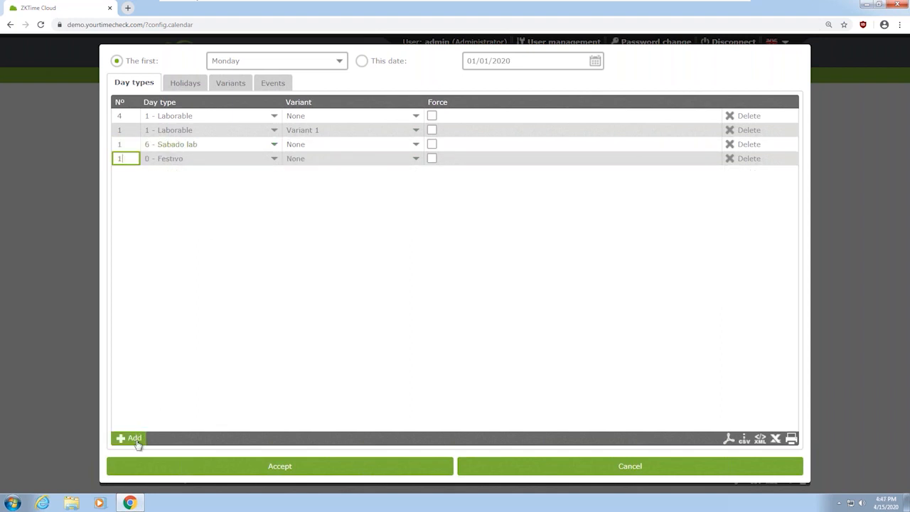
click(198, 159)
click(177, 211)
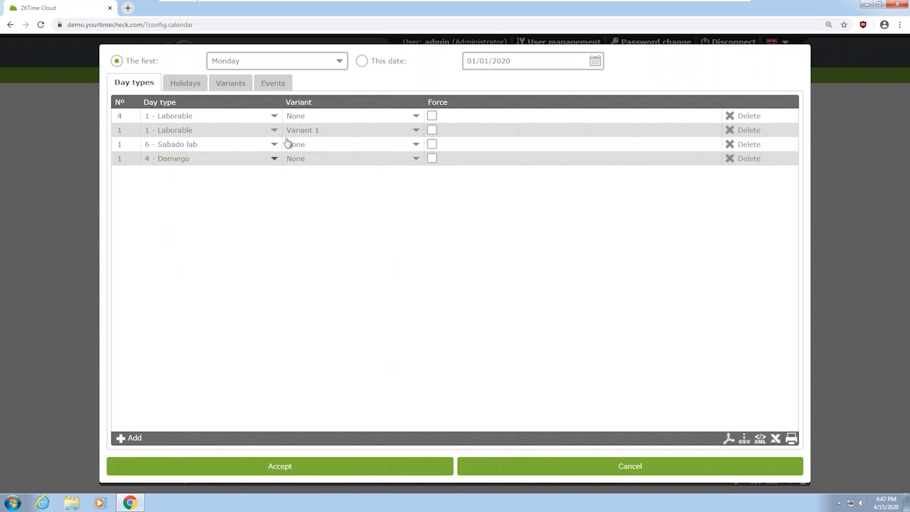
click(184, 84)
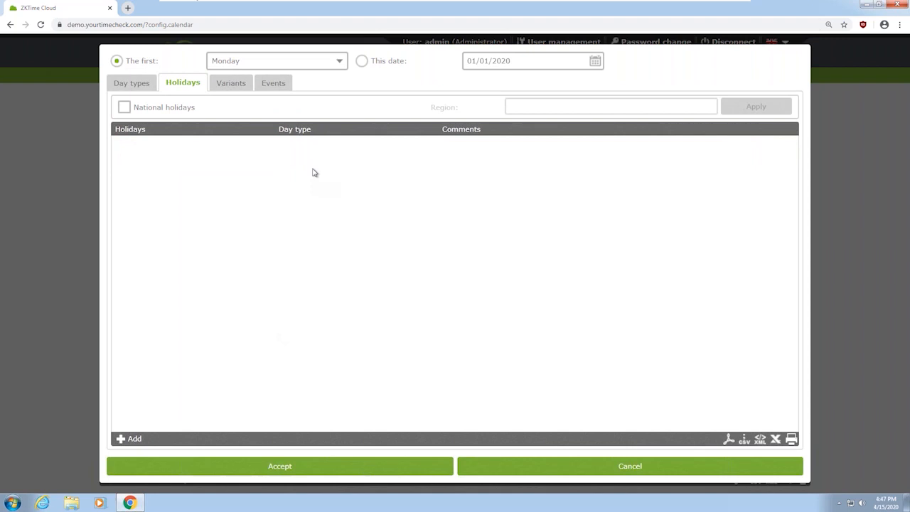
Enable national holidays and apply the España - Madrid region to load 12 holidays for 2020
click(165, 107)
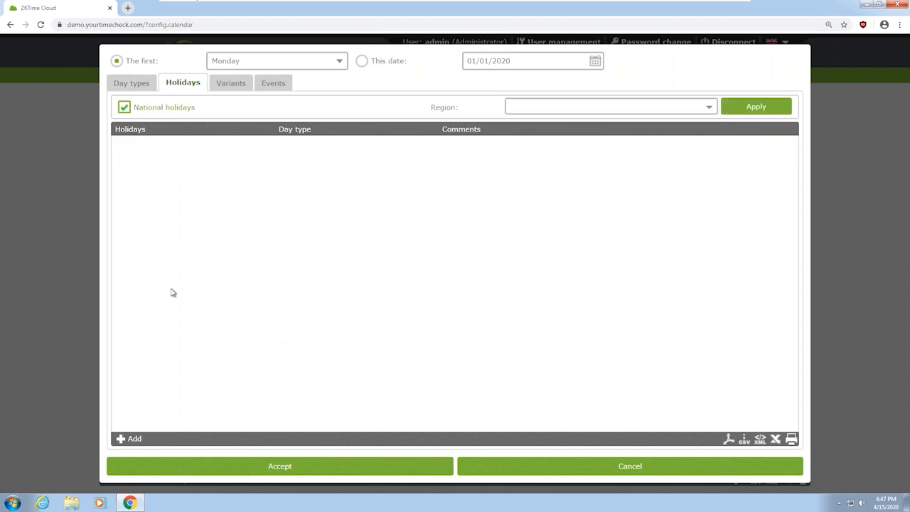
click(708, 106)
drag(714, 128, 714, 186)
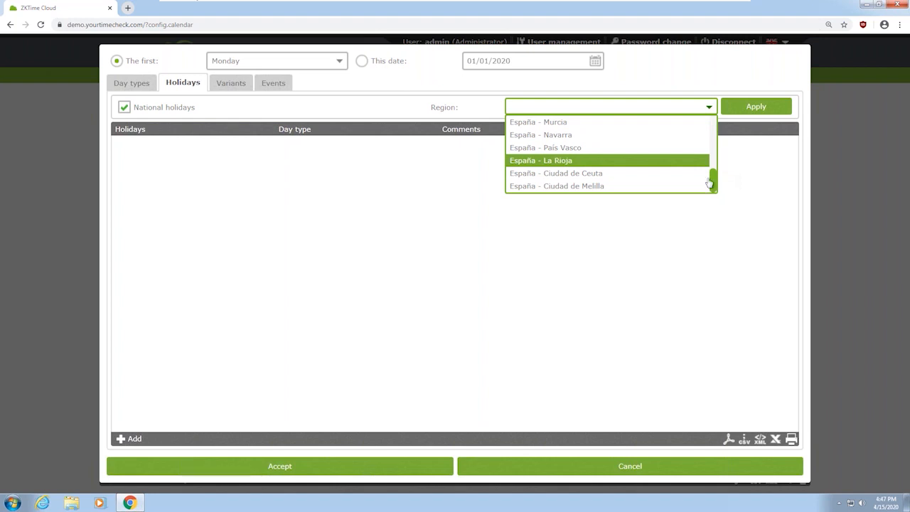
drag(714, 185, 713, 176)
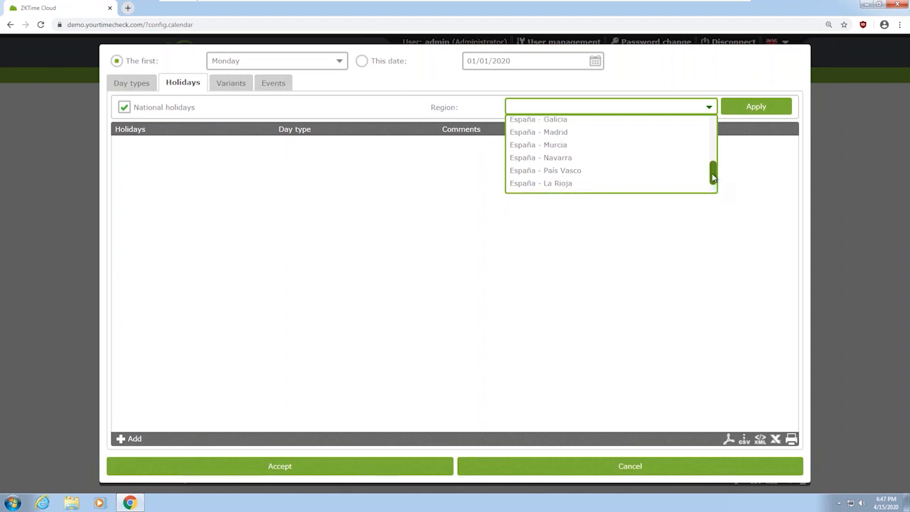
click(597, 135)
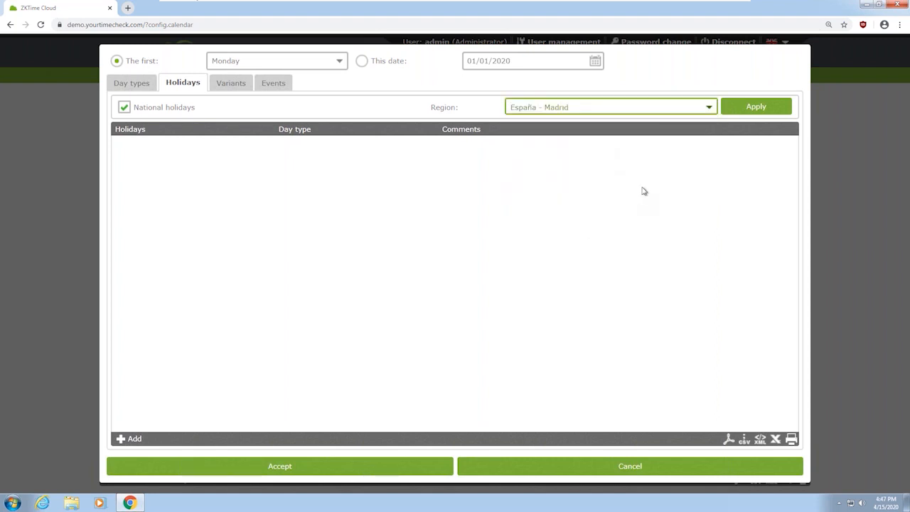
click(771, 108)
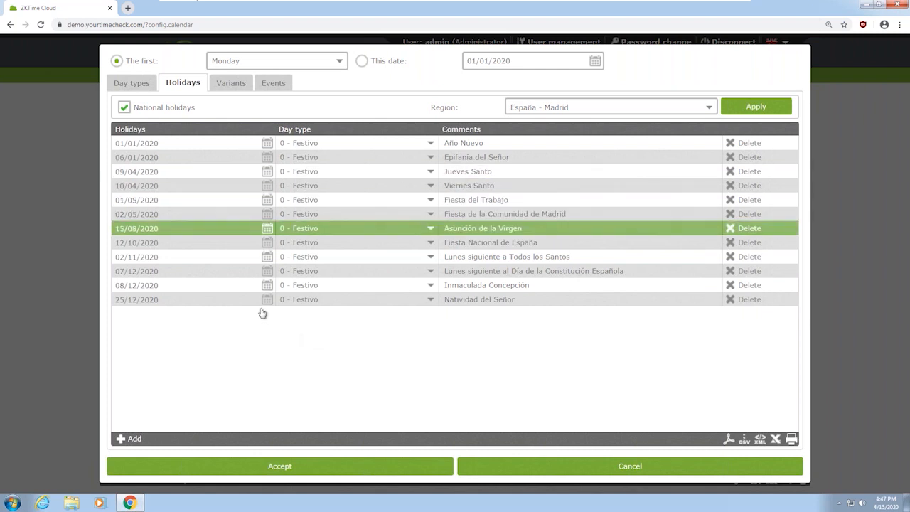
Add a 14/07/2020 Festivo holiday with the comment 'National Day of France'
click(136, 440)
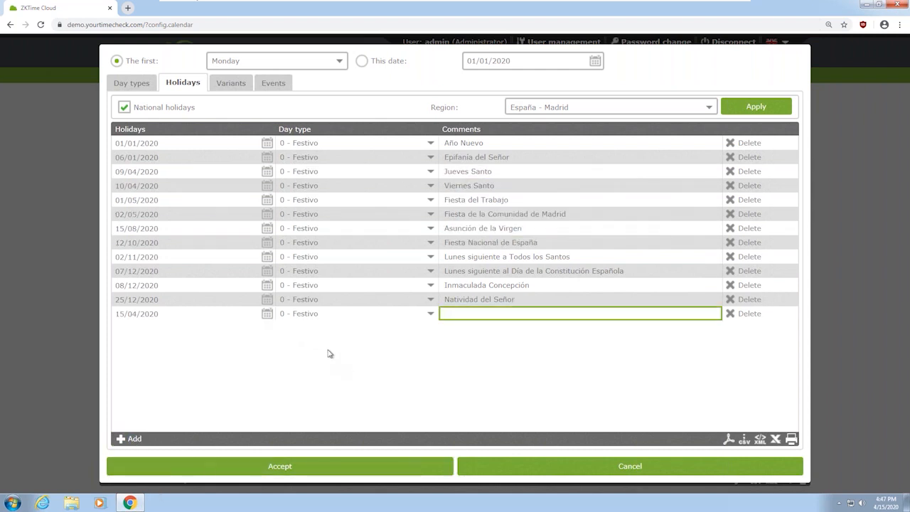
click(268, 317)
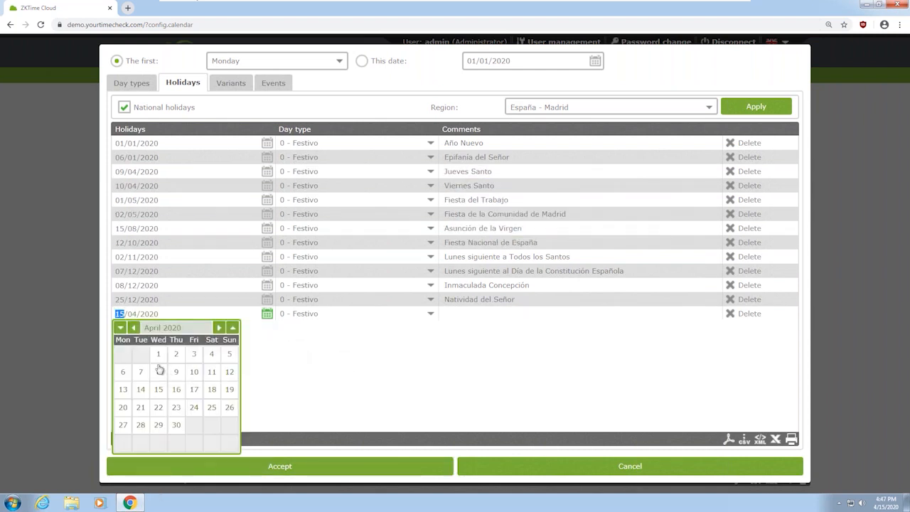
click(134, 328)
click(219, 328)
click(218, 328)
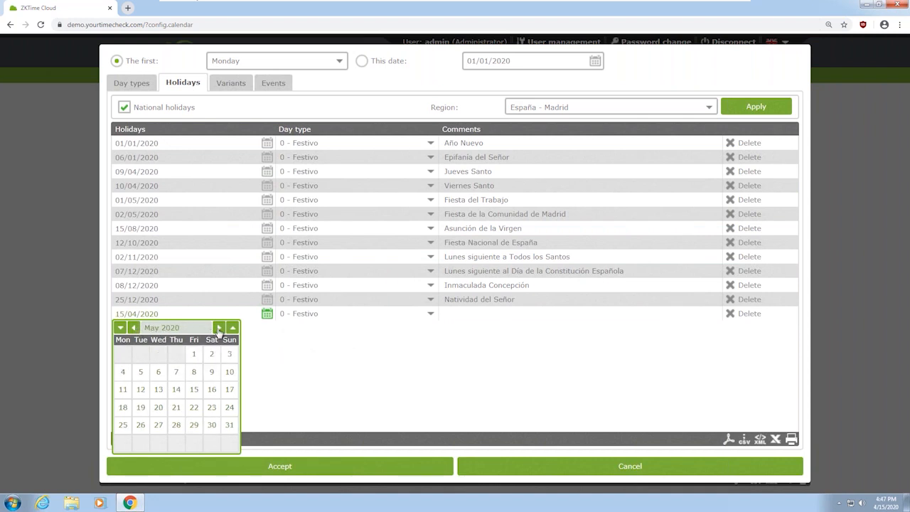
click(219, 328)
click(219, 328)
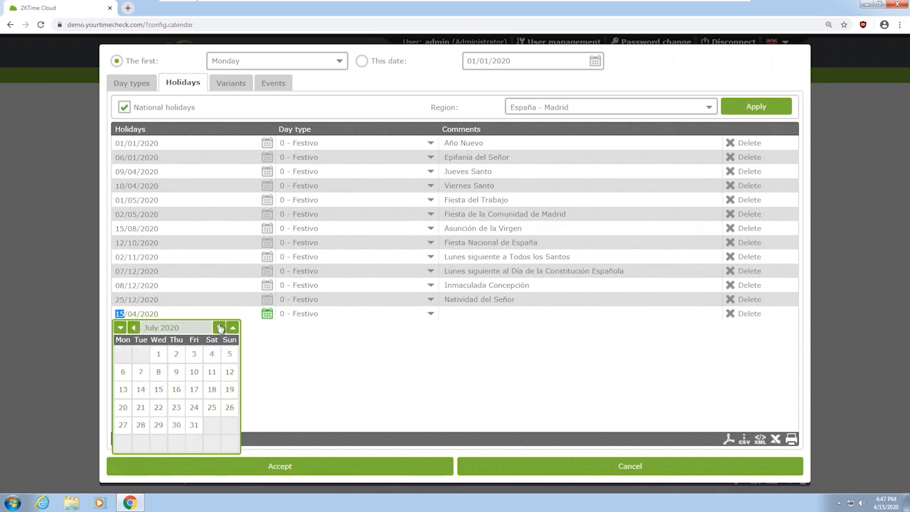
click(141, 389)
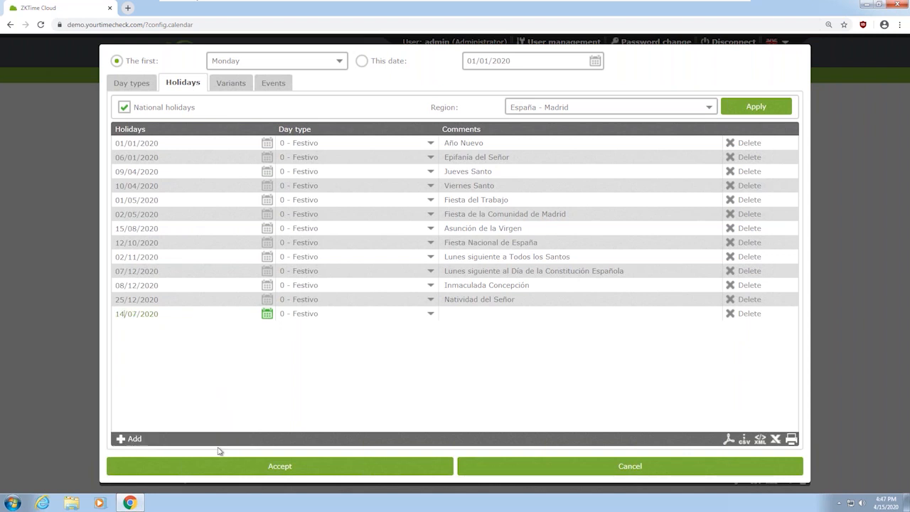
click(388, 314)
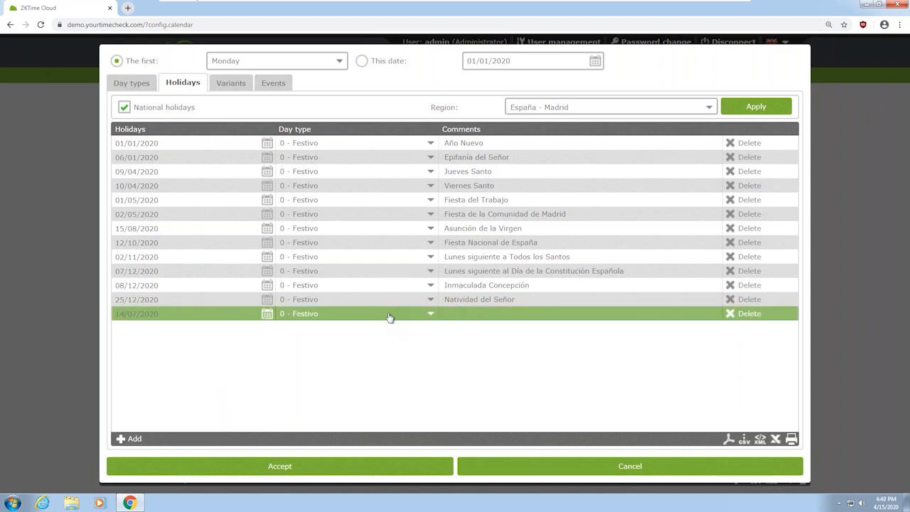
click(388, 317)
text(National Da)
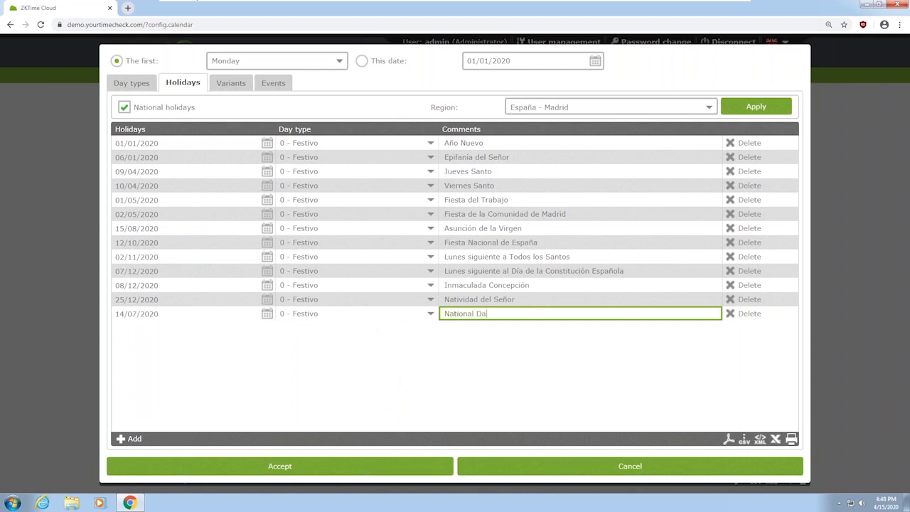
text(y of France)
Review the Variants and Events tabs, then accept to generate the Madrid Calendar
click(241, 87)
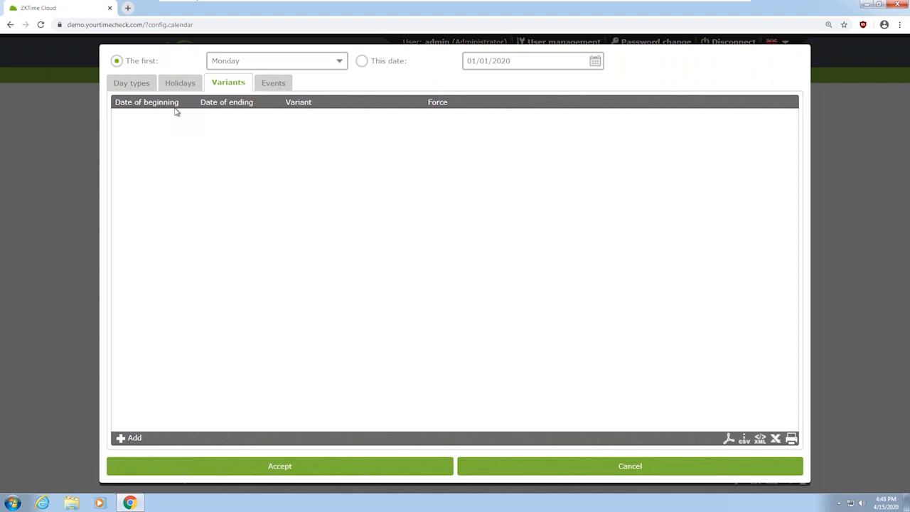
click(273, 91)
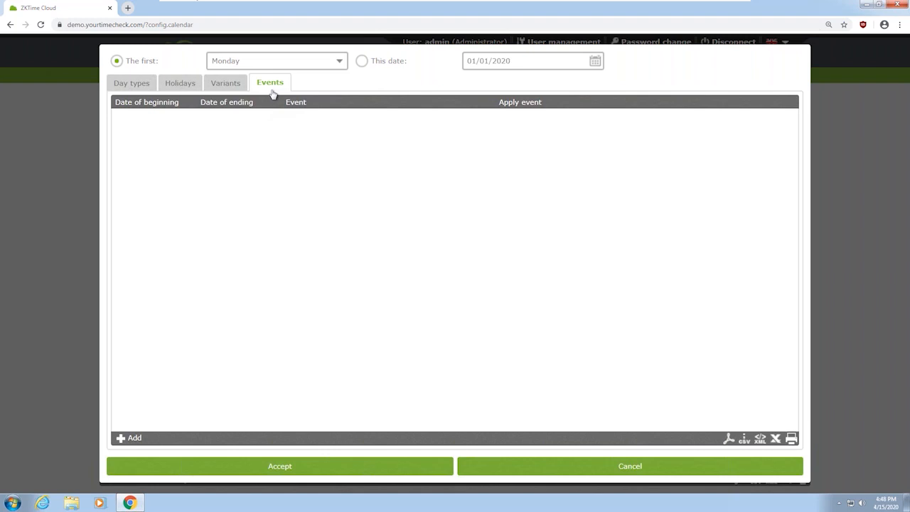
click(124, 86)
click(179, 83)
click(228, 82)
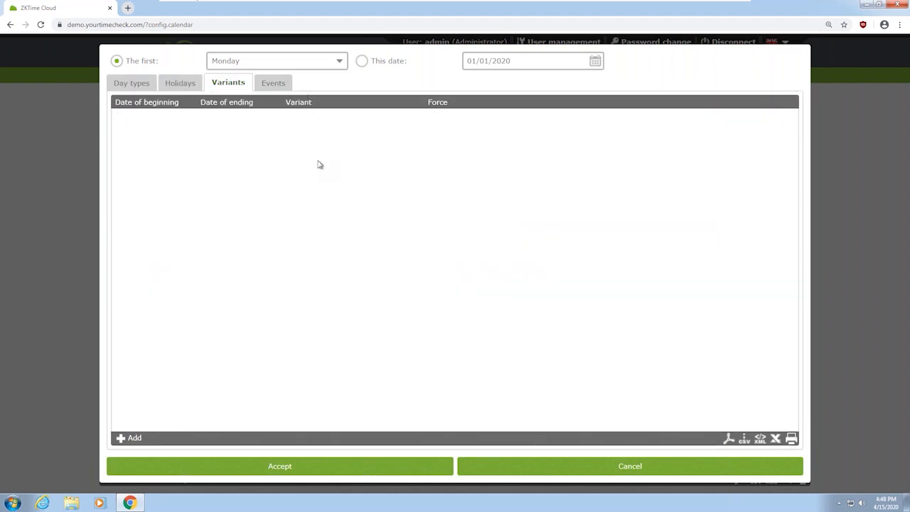
click(284, 466)
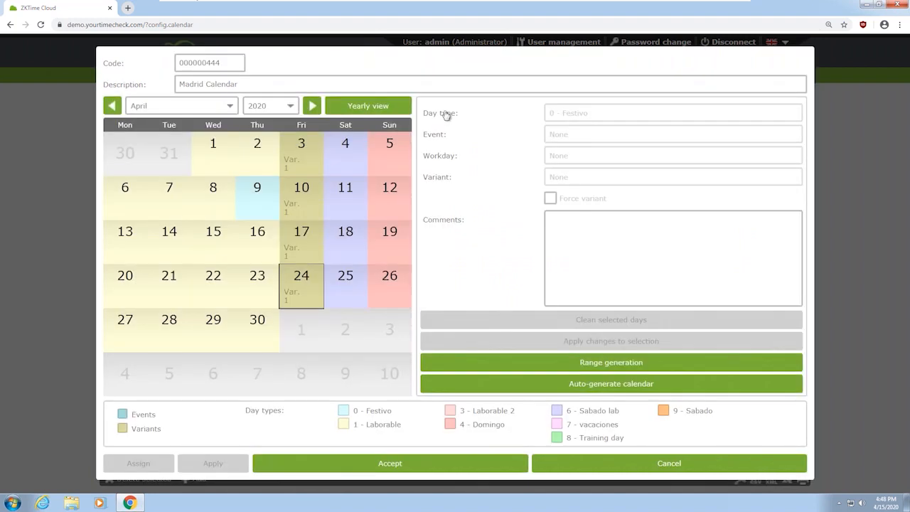
Browse the Madrid Calendar's 2020 months from January to July, then save it
click(313, 106)
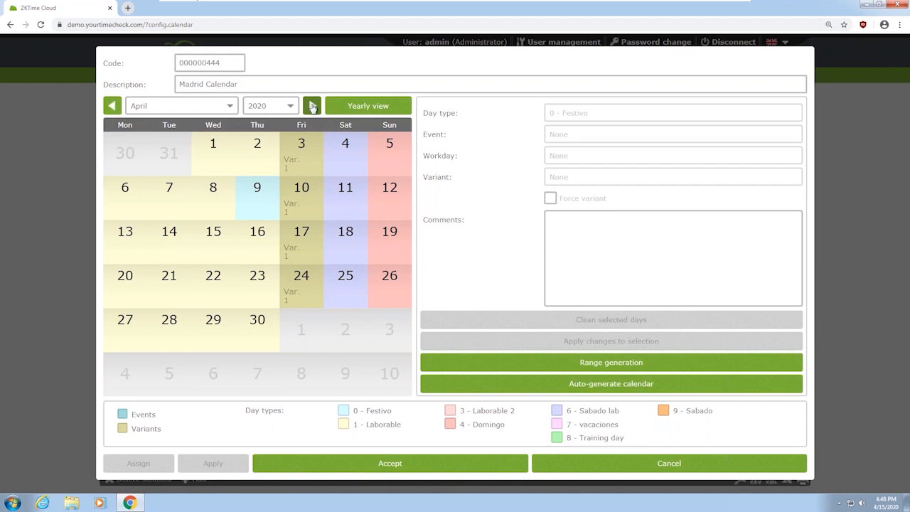
click(312, 107)
click(313, 108)
click(313, 108)
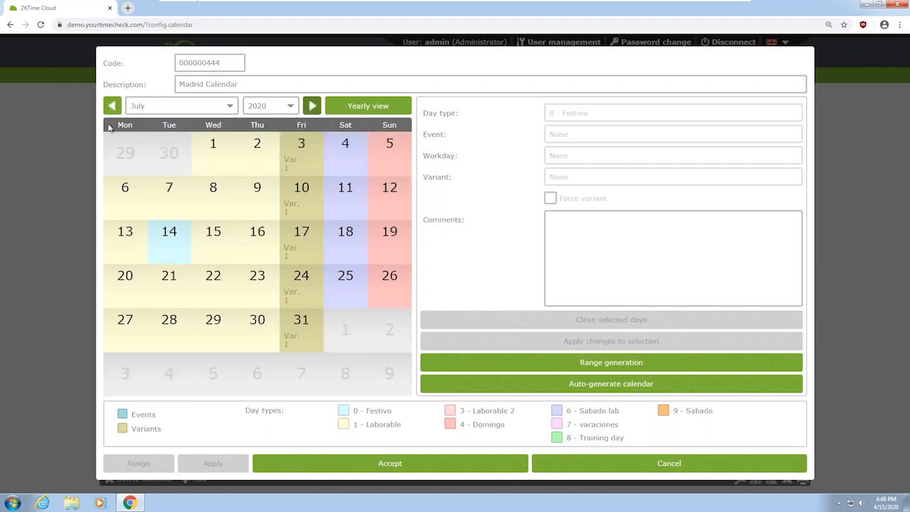
click(113, 106)
click(112, 107)
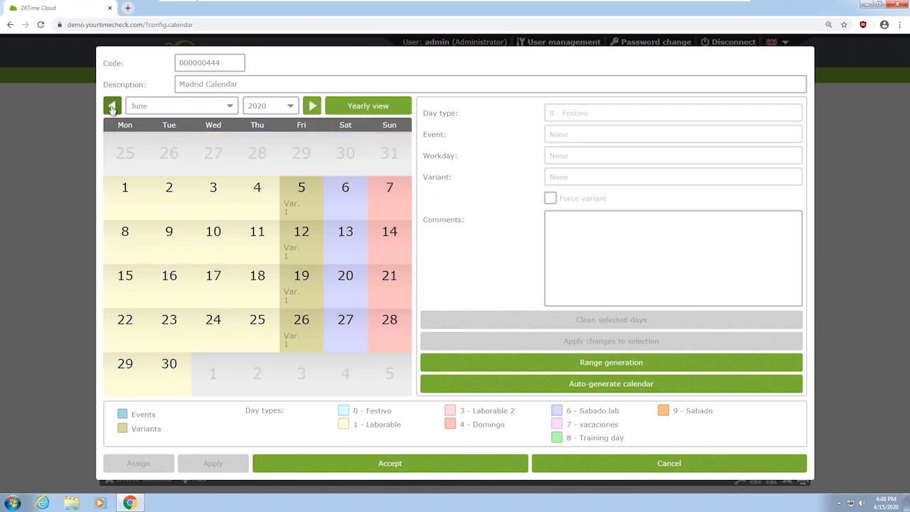
click(112, 106)
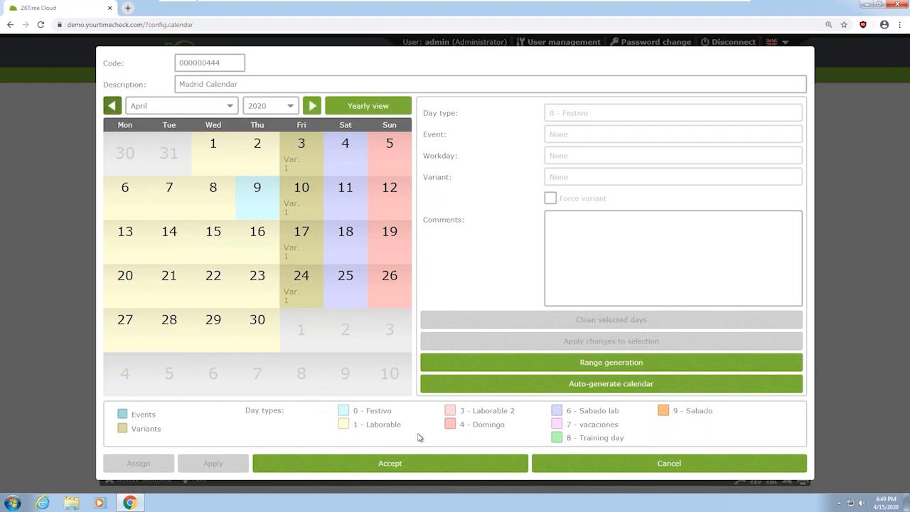
click(112, 108)
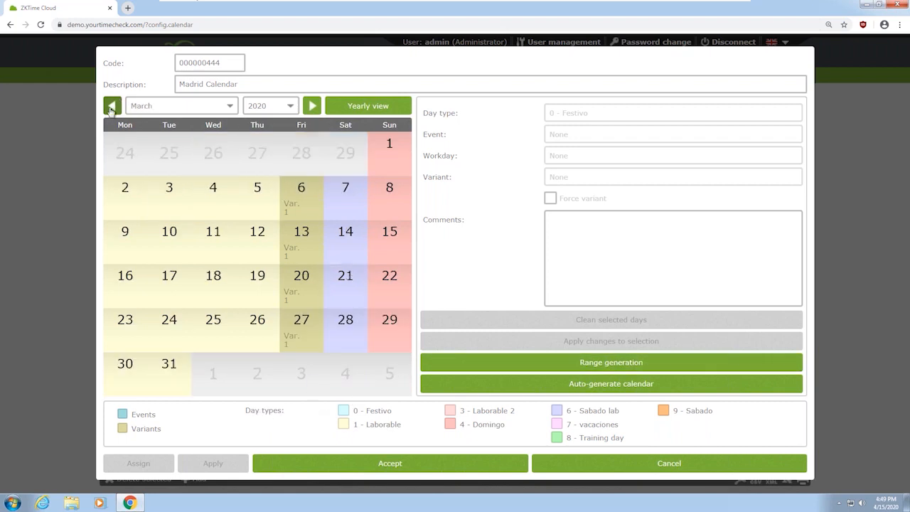
click(112, 108)
click(111, 108)
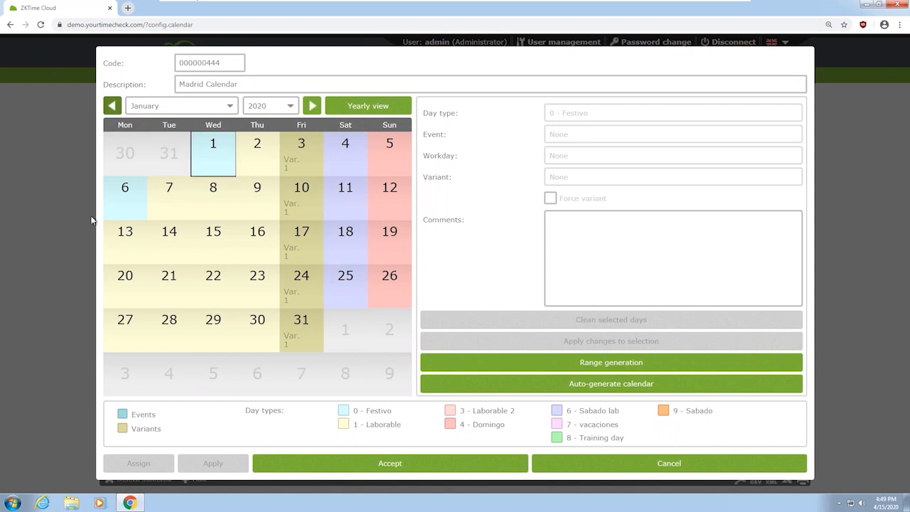
click(313, 106)
click(312, 107)
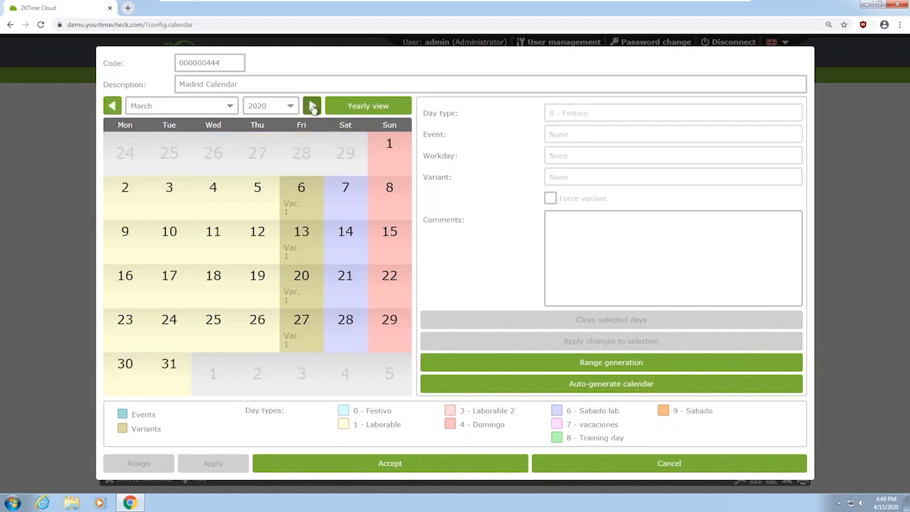
click(313, 107)
click(313, 107)
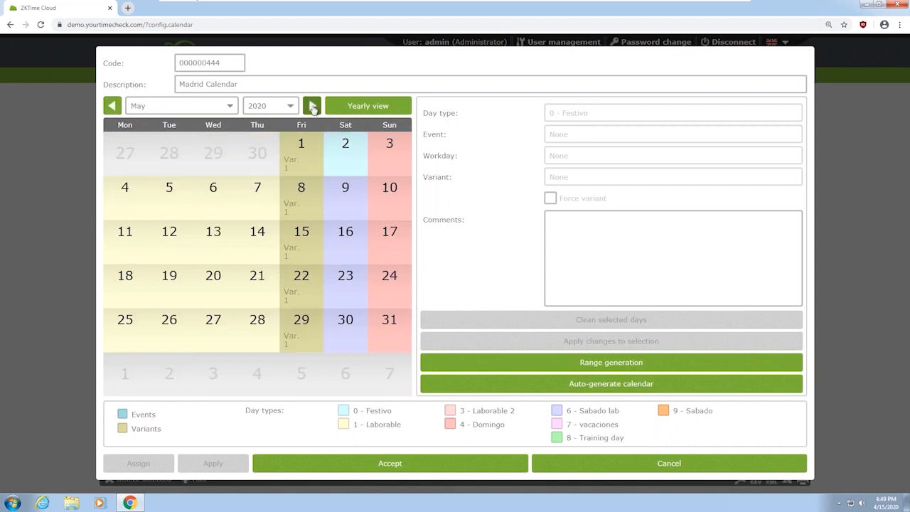
click(439, 465)
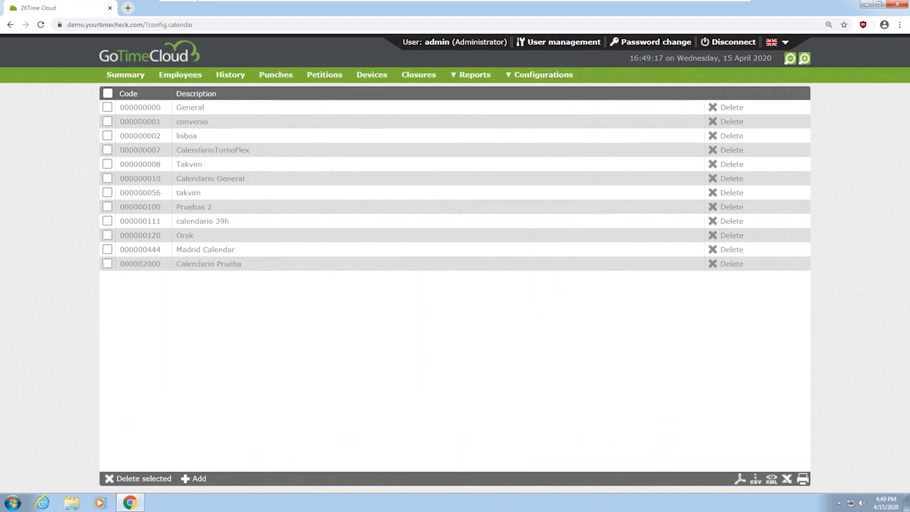
Go to the Employees list and add a new employee, getting a blank form with a preassigned code
click(181, 77)
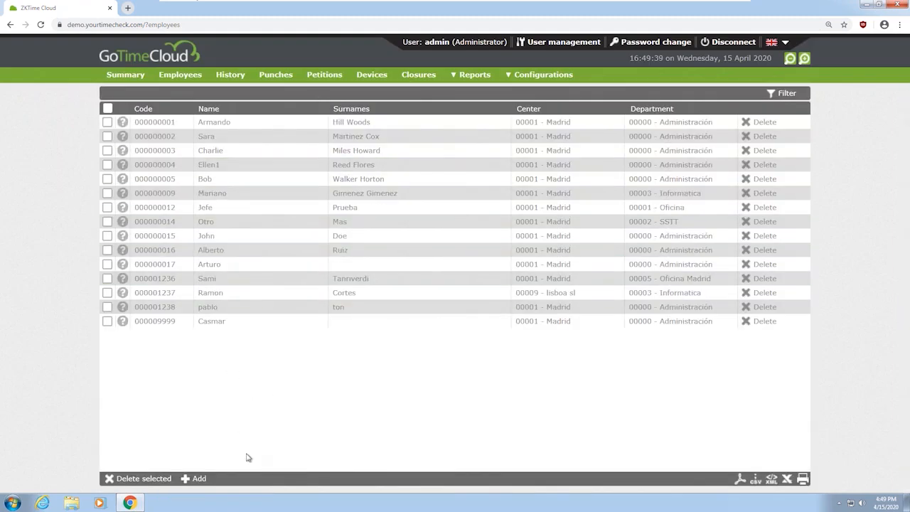
click(199, 479)
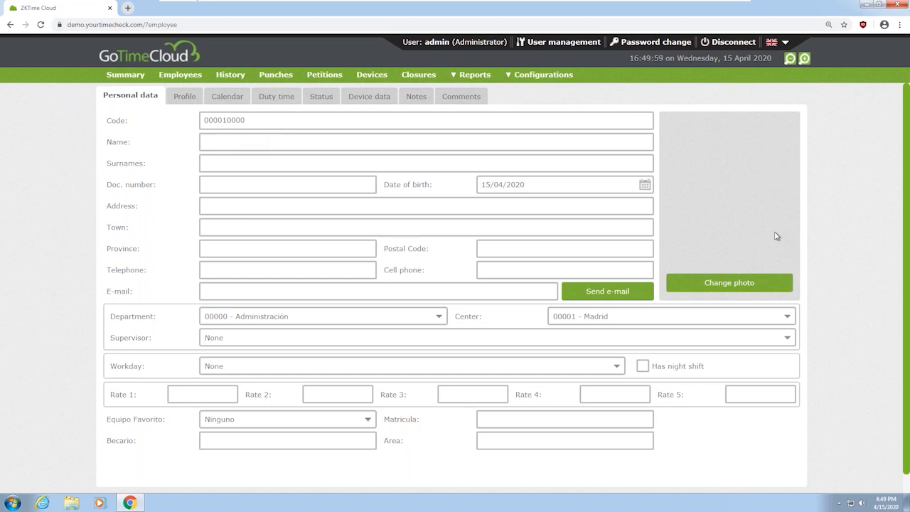
Enter the new employee's first name in the Name field, correcting a mistyped first entry
click(254, 141)
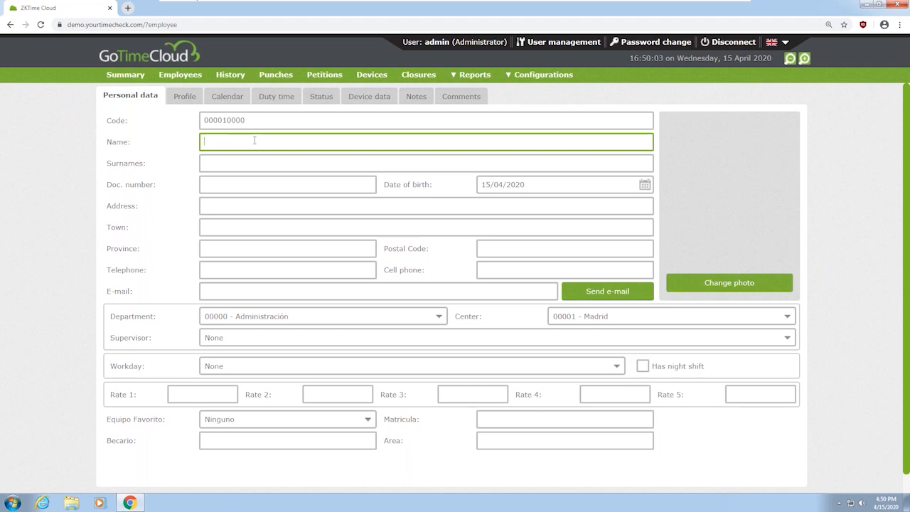
text(Arturo)
Choose employee 000000001 from the Supervisor dropdown
click(227, 341)
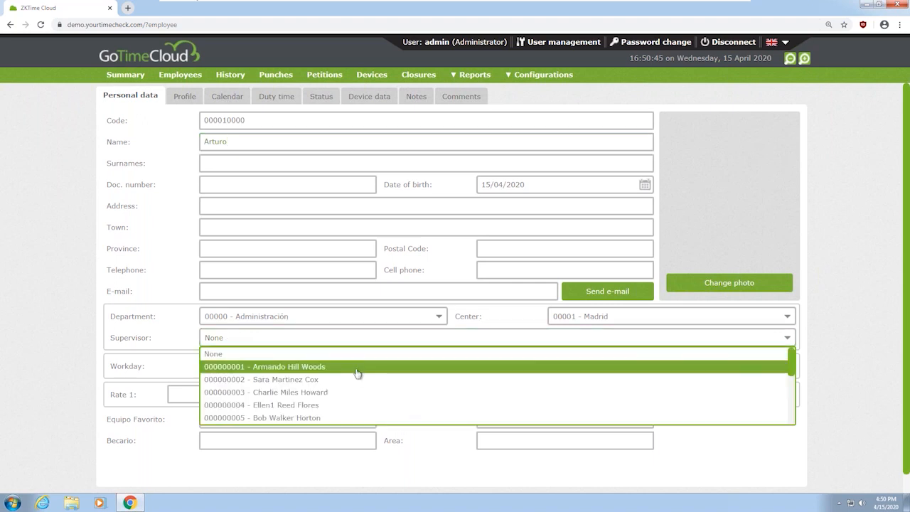
click(358, 370)
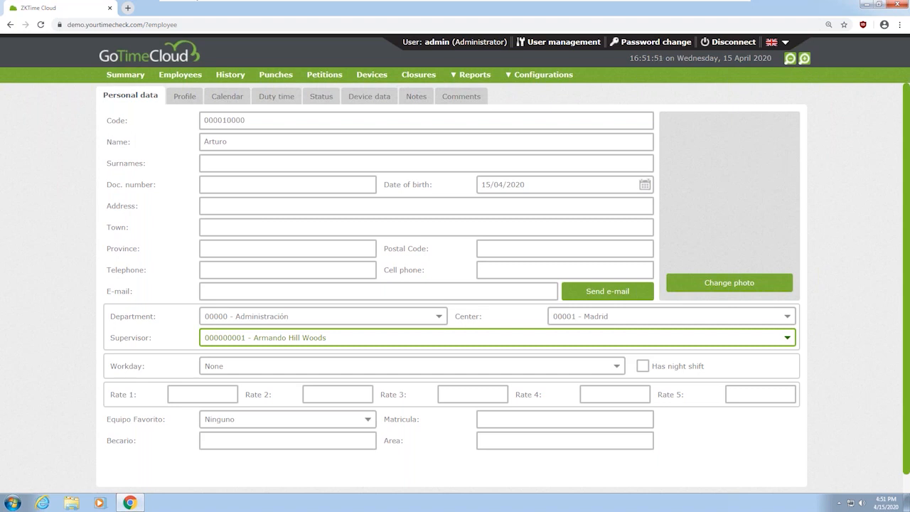
Set the employee's Workday to 5555 - Normal Workday
click(248, 366)
scroll(293, 424, down, 6)
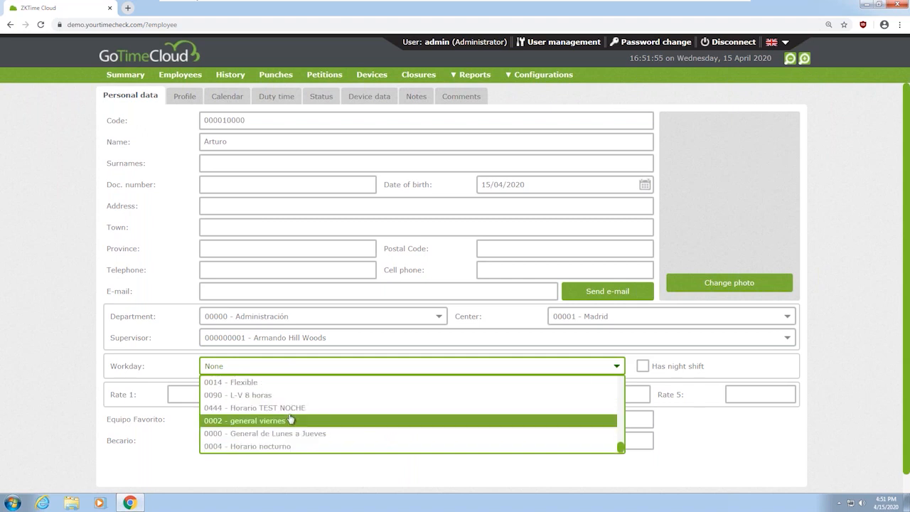
scroll(284, 428, up, 5)
scroll(285, 430, up, 5)
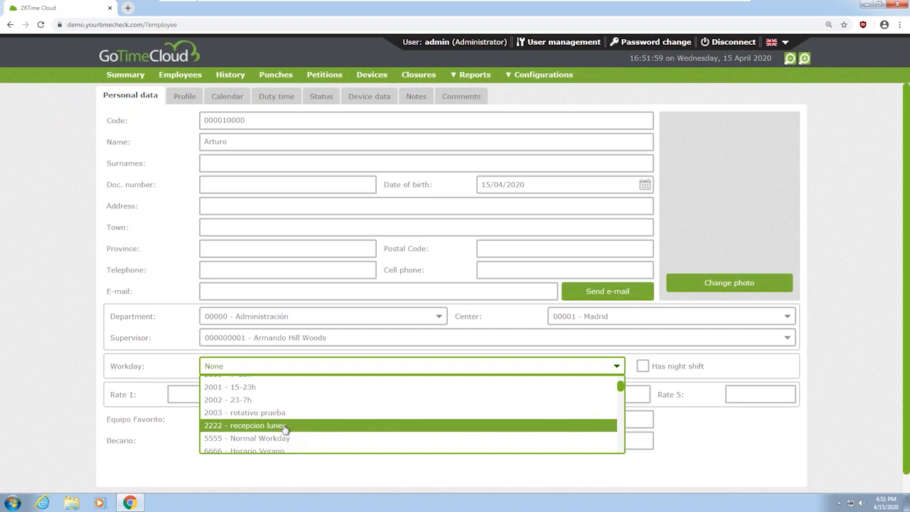
scroll(285, 428, up, 1)
scroll(285, 430, down, 3)
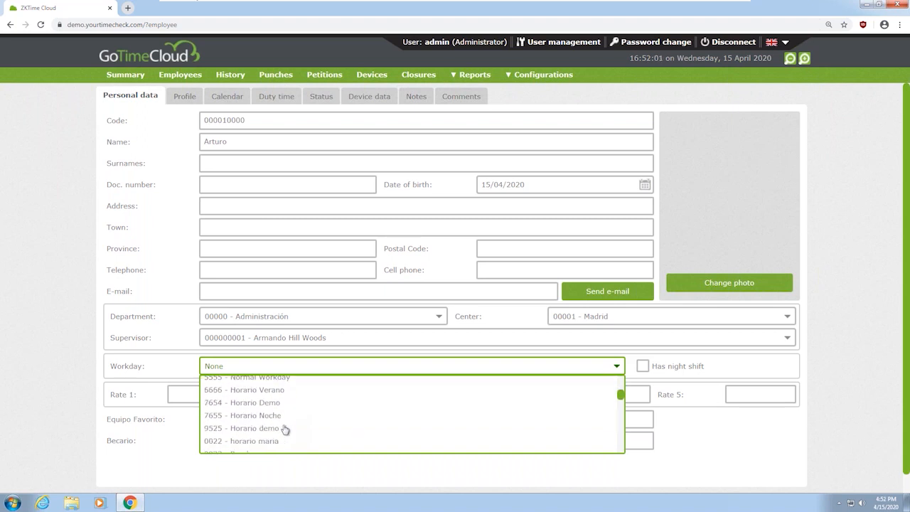
click(273, 388)
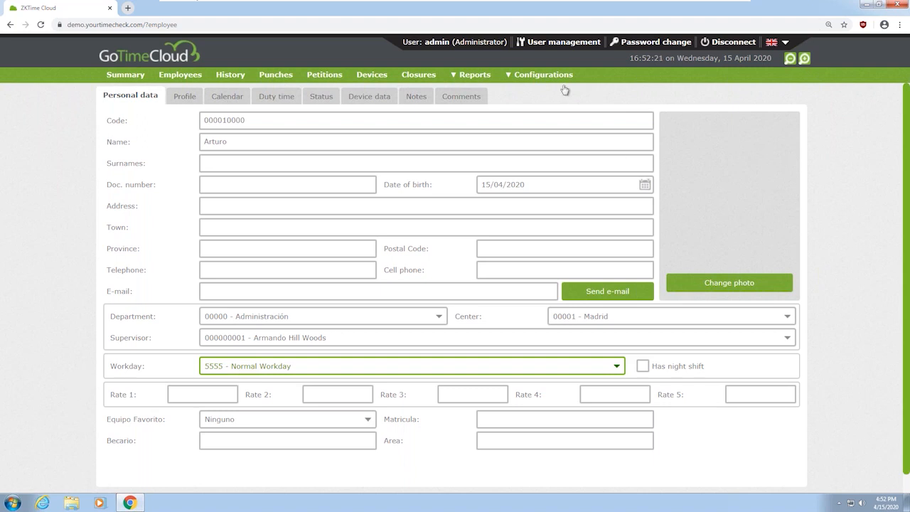
Check the Equipo Favorito list and leave it set to Ninguno
mouse_move(552, 76)
click(249, 423)
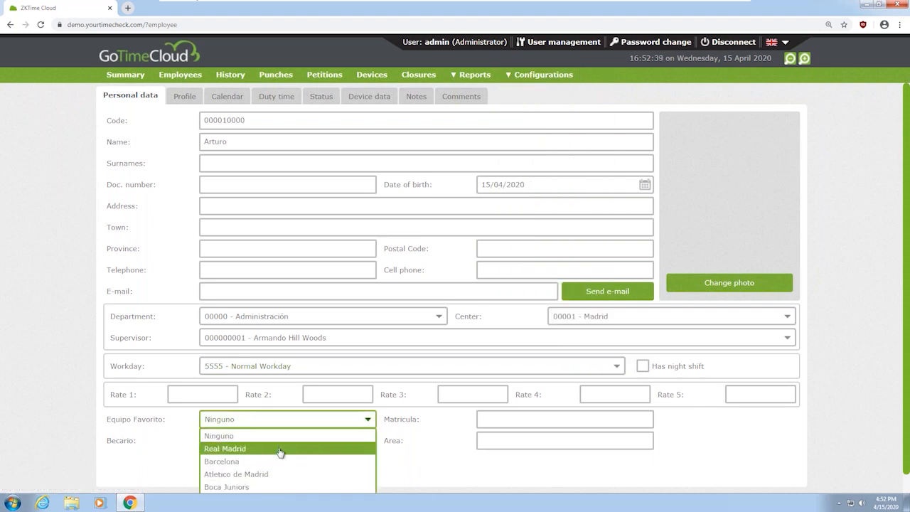
click(452, 472)
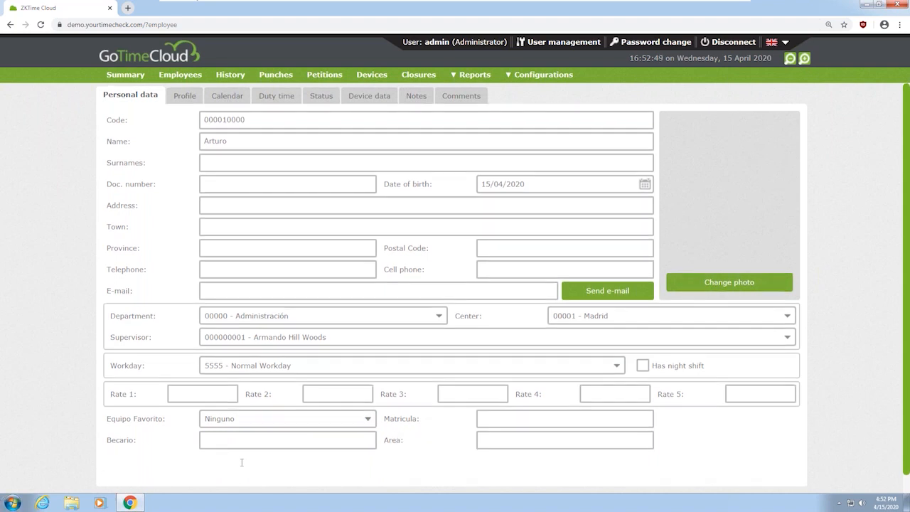
scroll(240, 462, down, 2)
scroll(229, 315, up, 2)
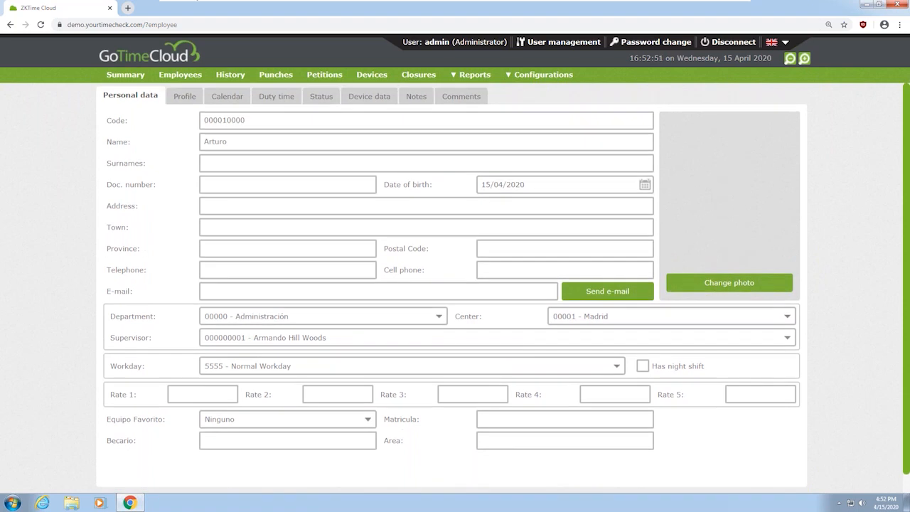
View the profile's automatic events: Laborable 14:00–15:00, 0000 - Trabajo, In
click(183, 98)
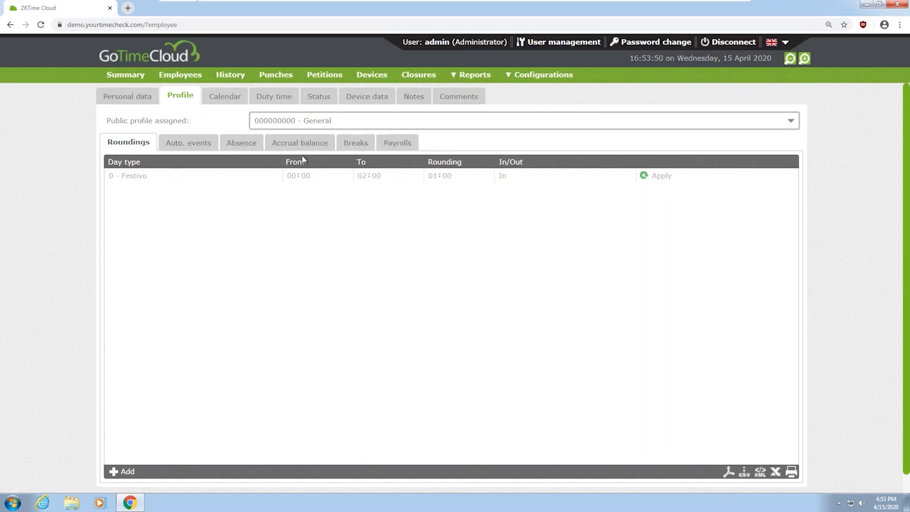
click(182, 154)
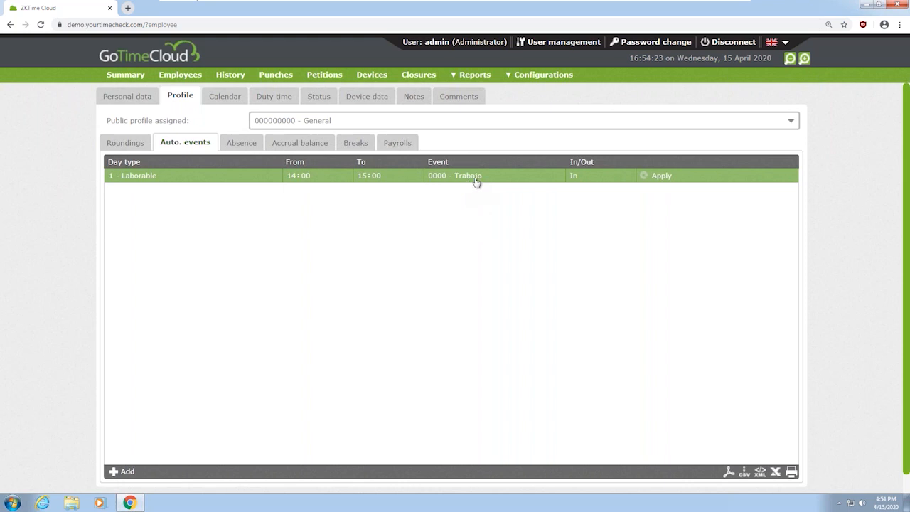
Add a Festivo 00:00–00:00 auto-event row using 0005 - Comida, then view the Absence settings
click(121, 472)
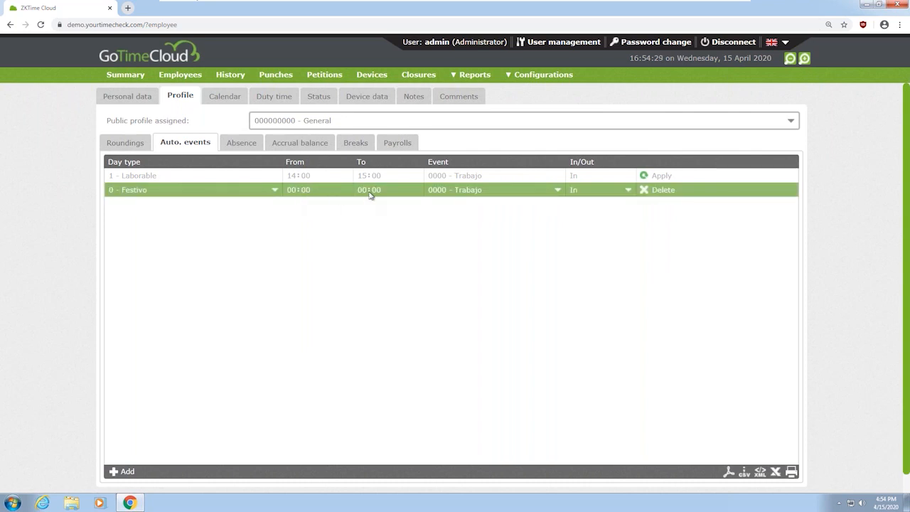
click(455, 190)
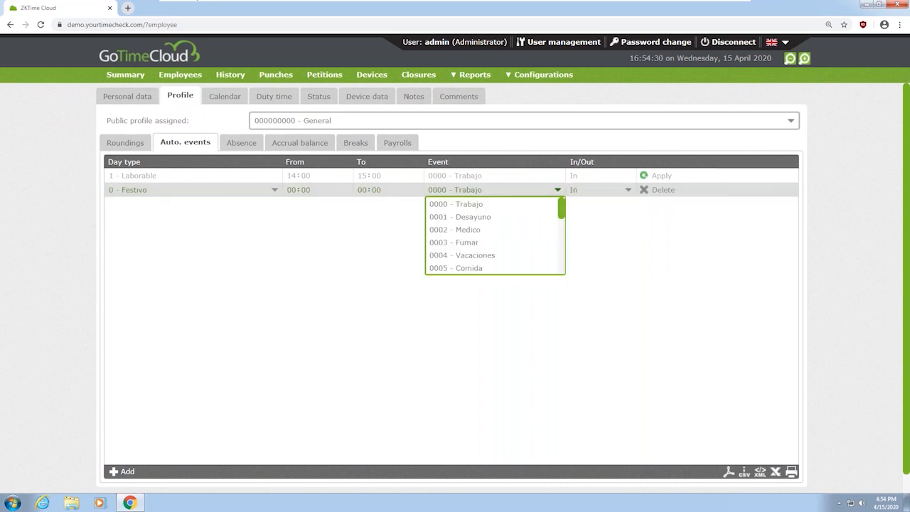
click(475, 256)
click(486, 192)
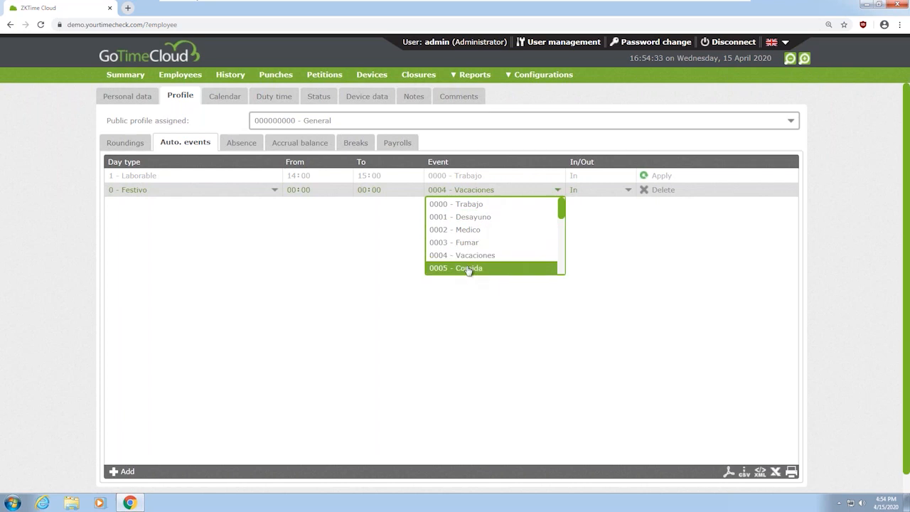
click(468, 268)
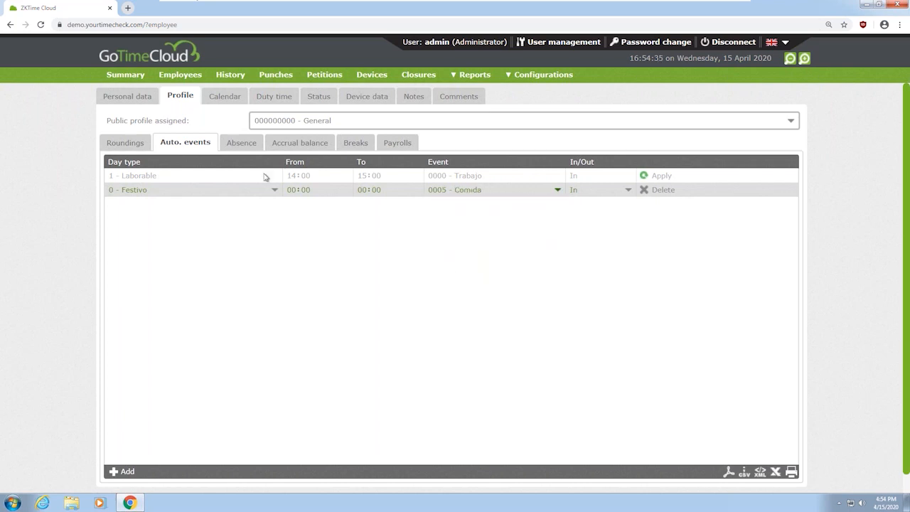
click(242, 149)
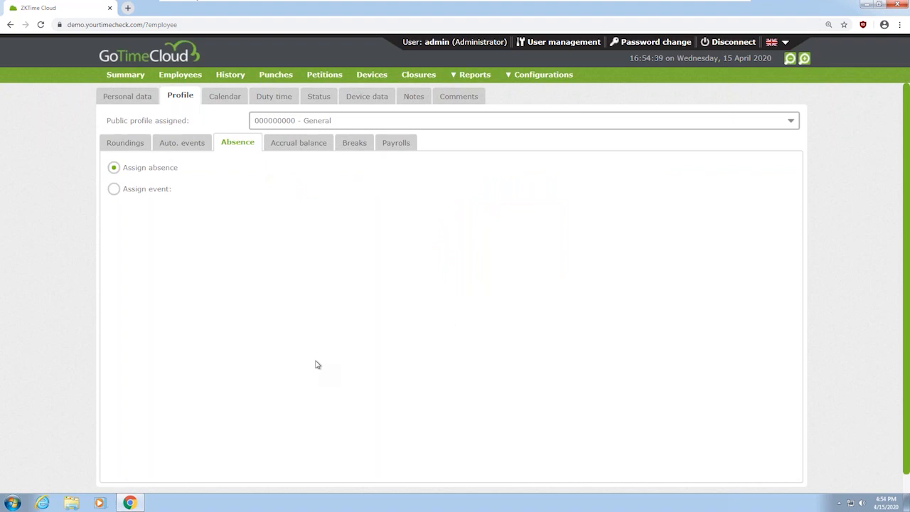
Switch the absence option to an event, then view the 0004 - Vacaciones accrual (23 occurrences annually)
click(141, 192)
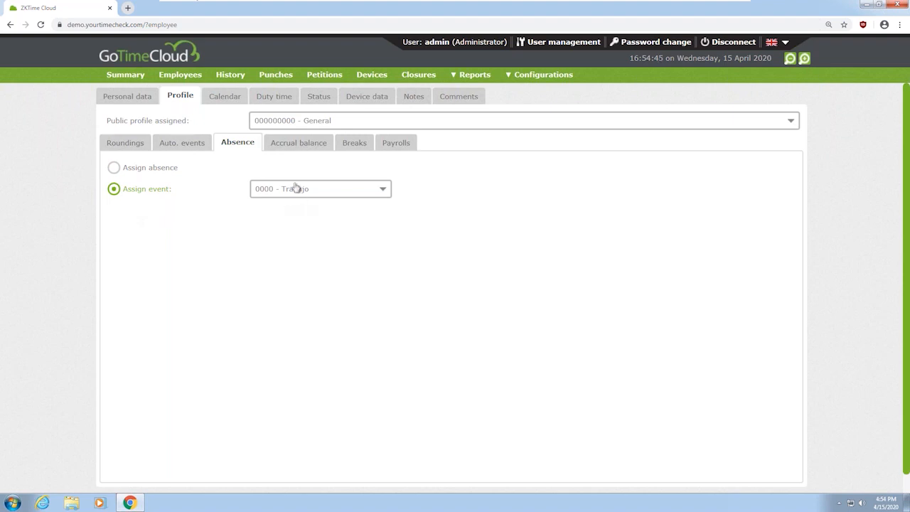
click(293, 143)
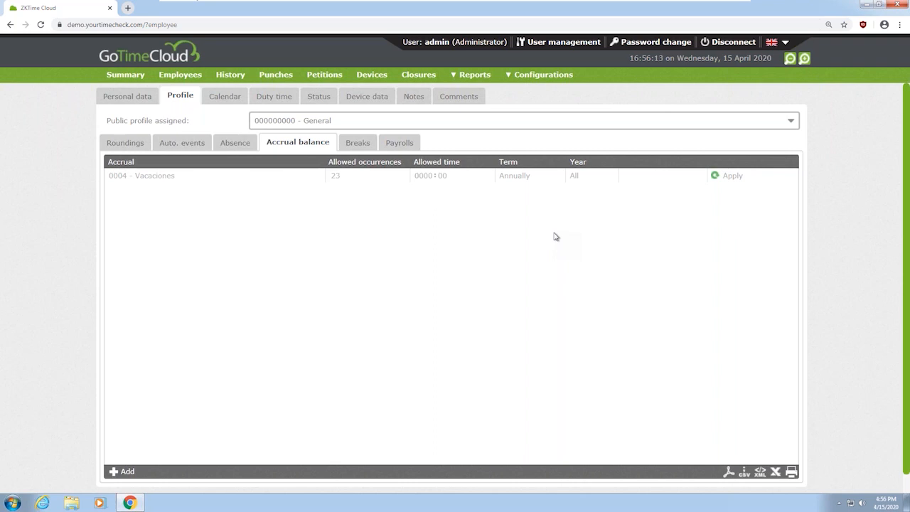
View the profile's breaks, where Laborable days use 01 - Desayuno / comida
click(355, 142)
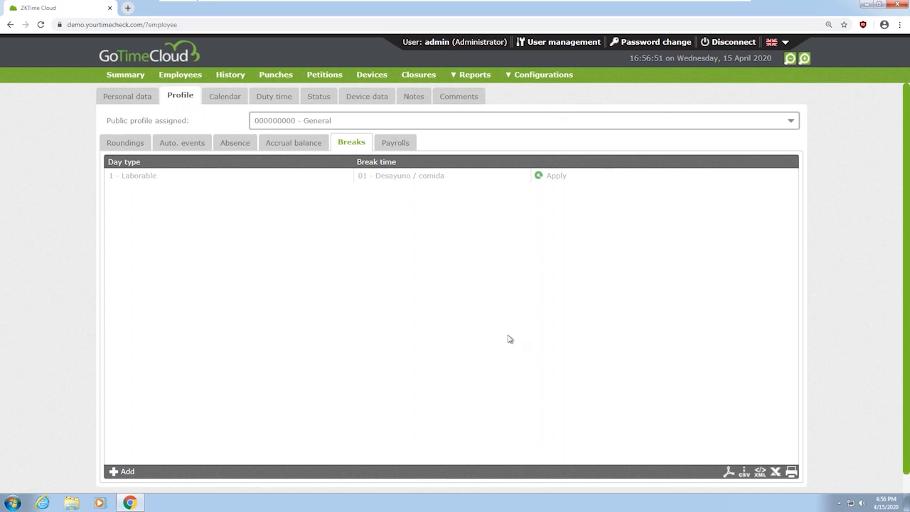
Inspect the 01 - Desayuno / comida break (10:00–10:30, 14:00–15:00) in a new tab without saving
click(566, 77)
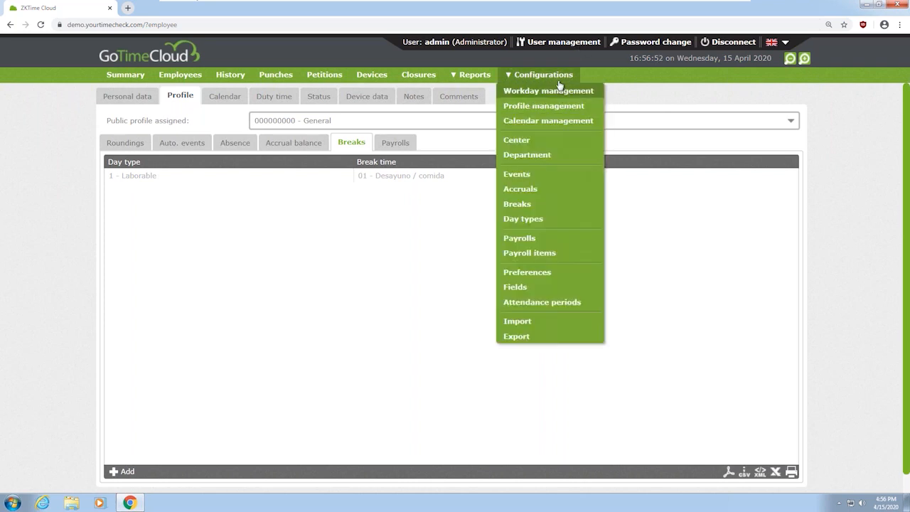
right_click(525, 208)
click(564, 220)
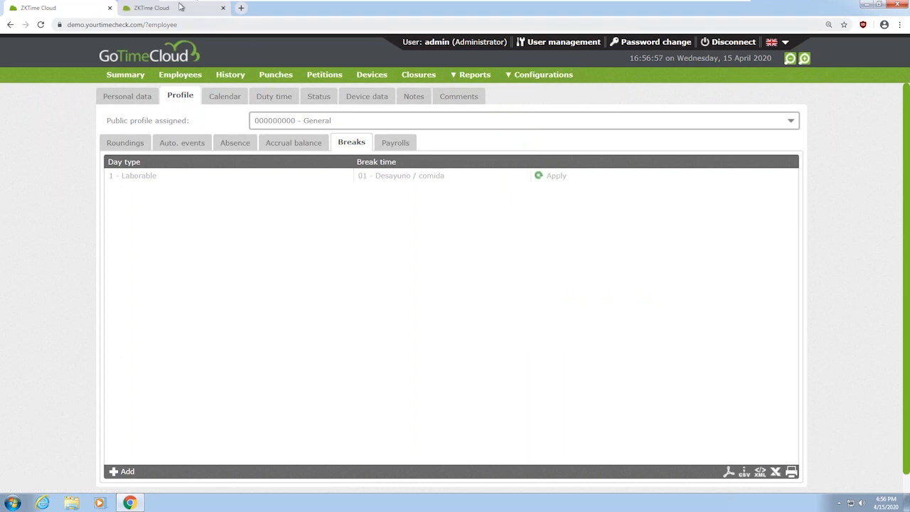
click(178, 7)
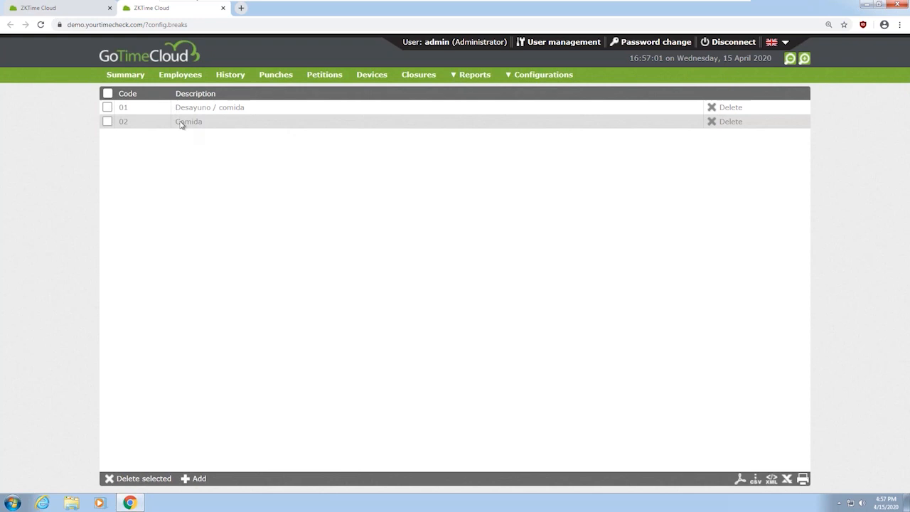
click(211, 111)
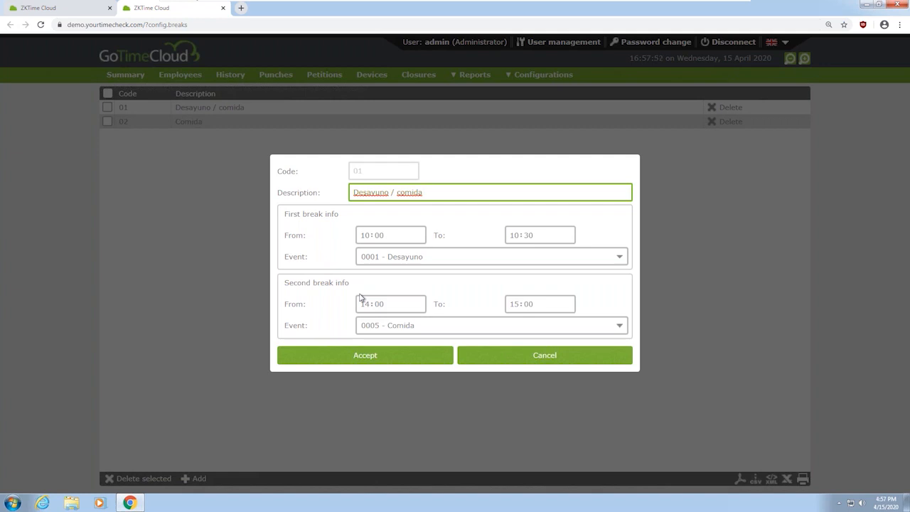
click(579, 358)
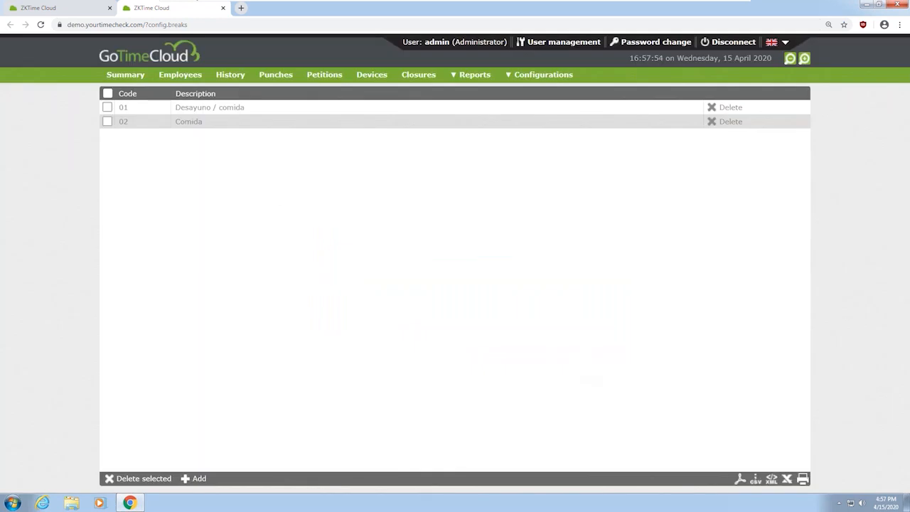
mouse_move(300, 4)
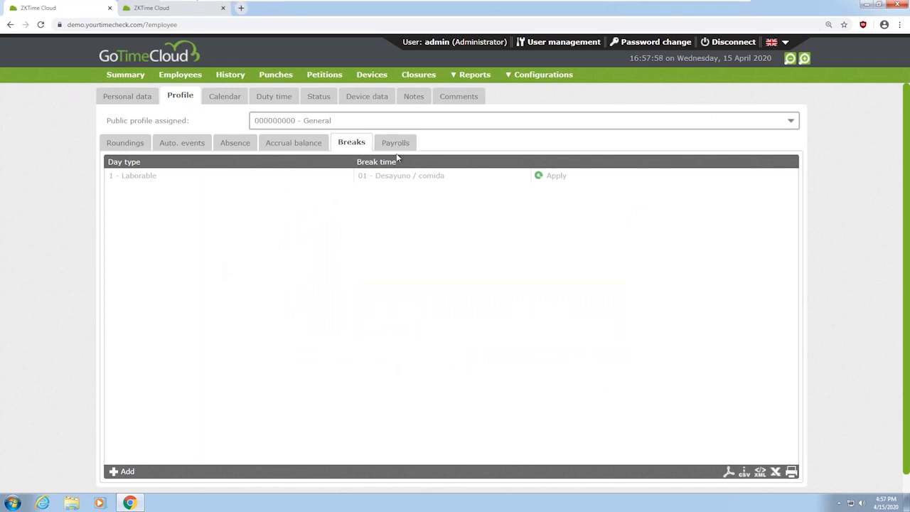
Review the payroll settings, then view the employee's April 2020 calendar with 9 April Festivo
click(396, 146)
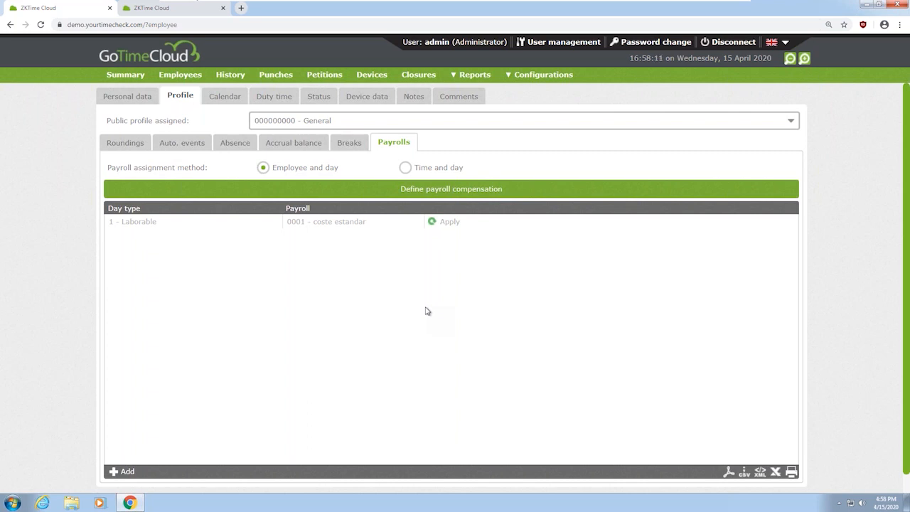
click(224, 96)
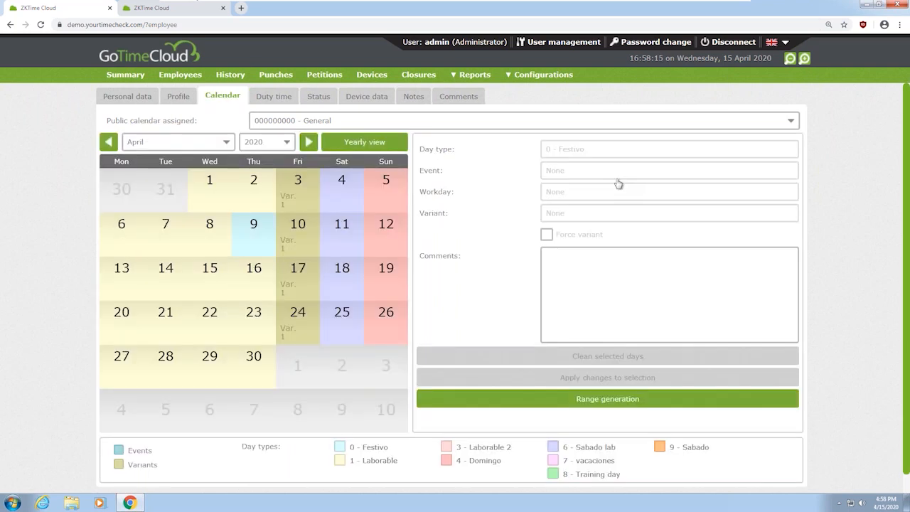
Assign Madrid Calendar as the employee's public calendar
click(306, 122)
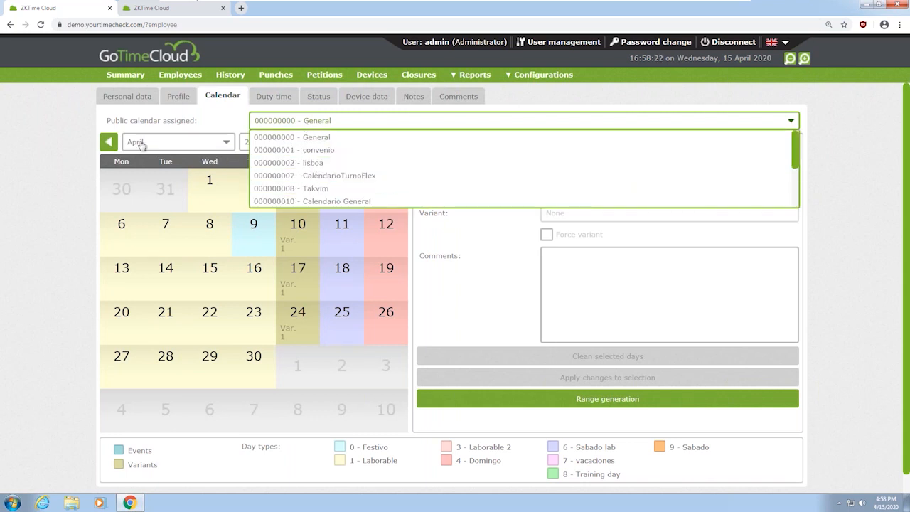
scroll(334, 168, down, 1)
scroll(333, 169, down, 1)
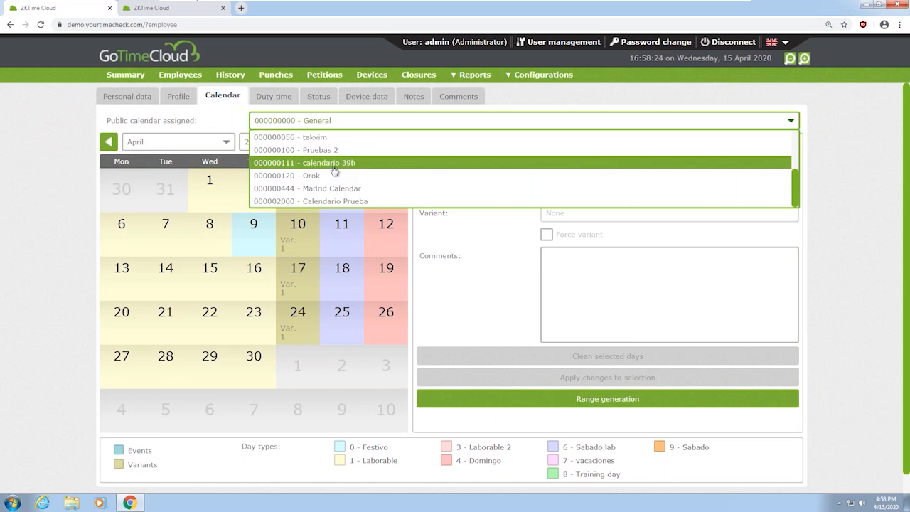
click(338, 190)
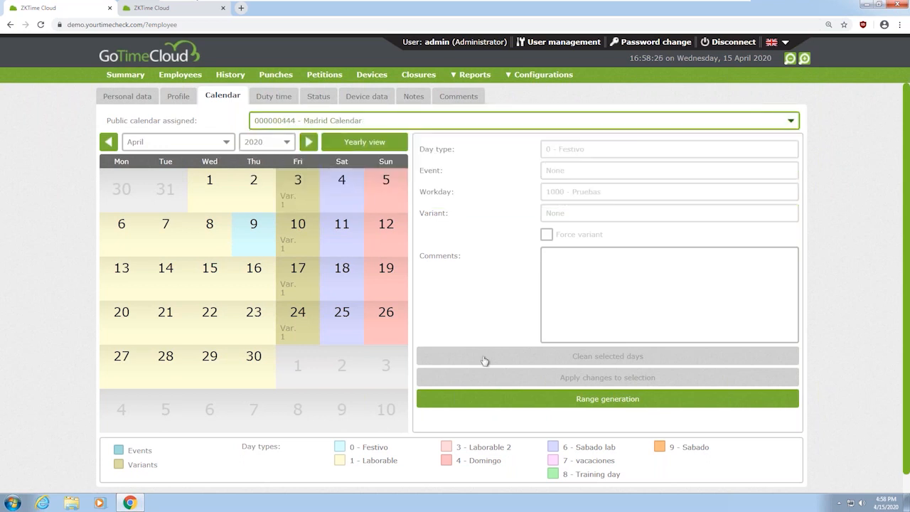
Mark 17 April with the 0004 - Vacaciones event and apply it to the selection
click(254, 294)
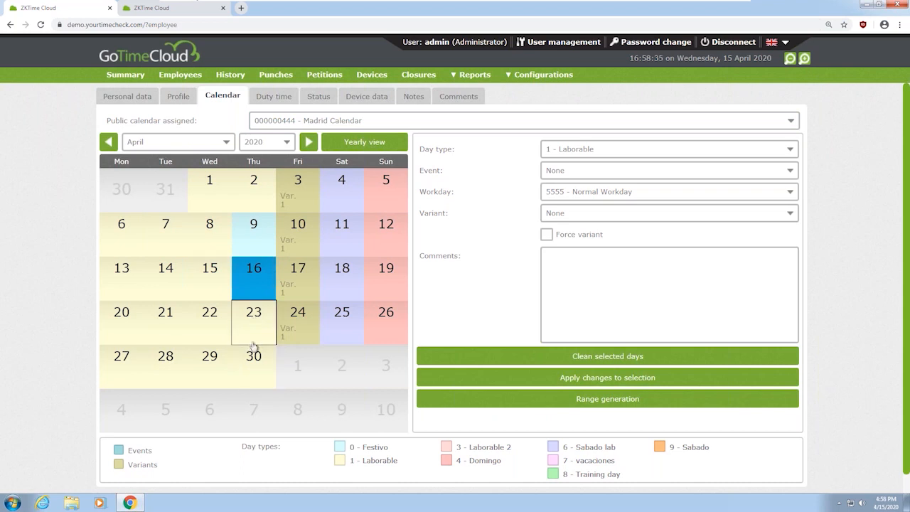
click(295, 329)
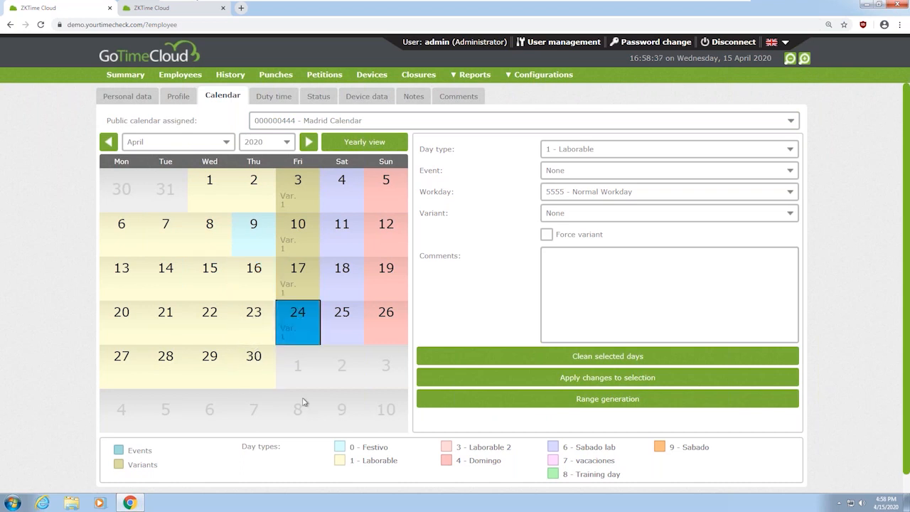
click(306, 279)
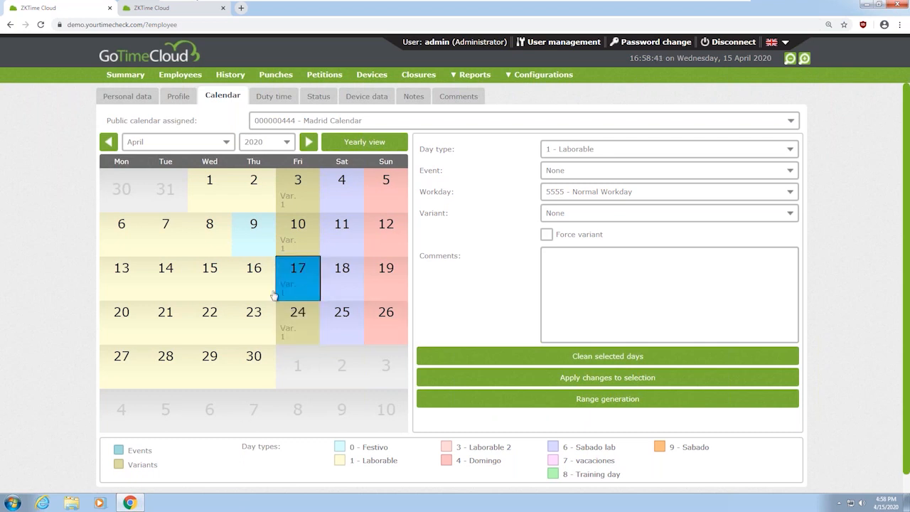
click(567, 178)
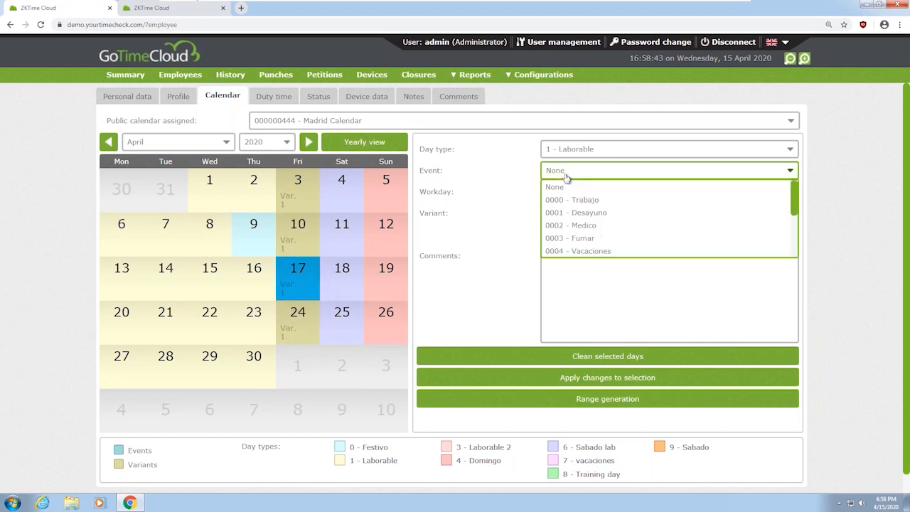
click(588, 251)
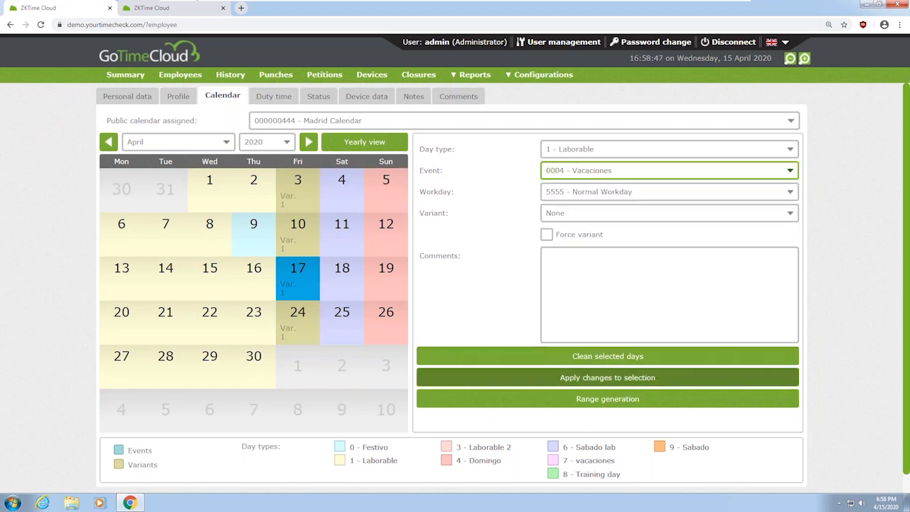
click(599, 379)
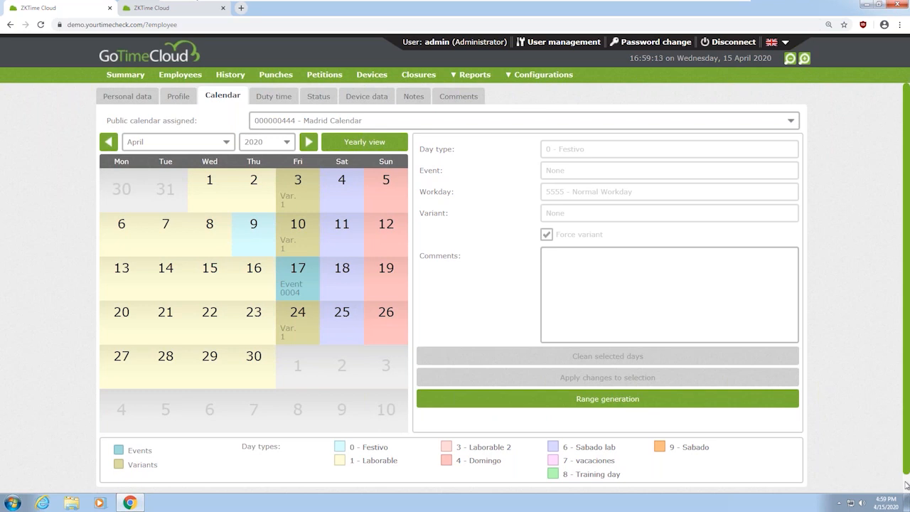
Show the employee's 2020 duty time table, every month at 000:00
scroll(906, 484, down, 1)
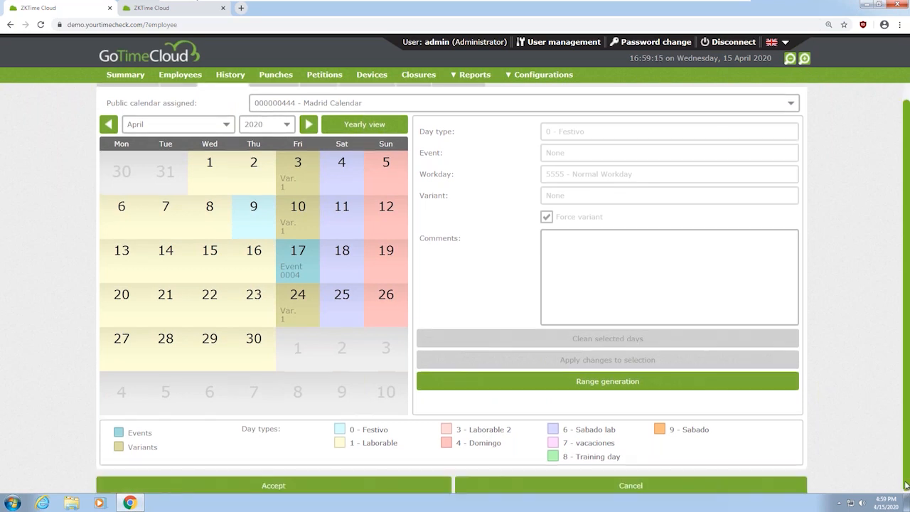
click(377, 162)
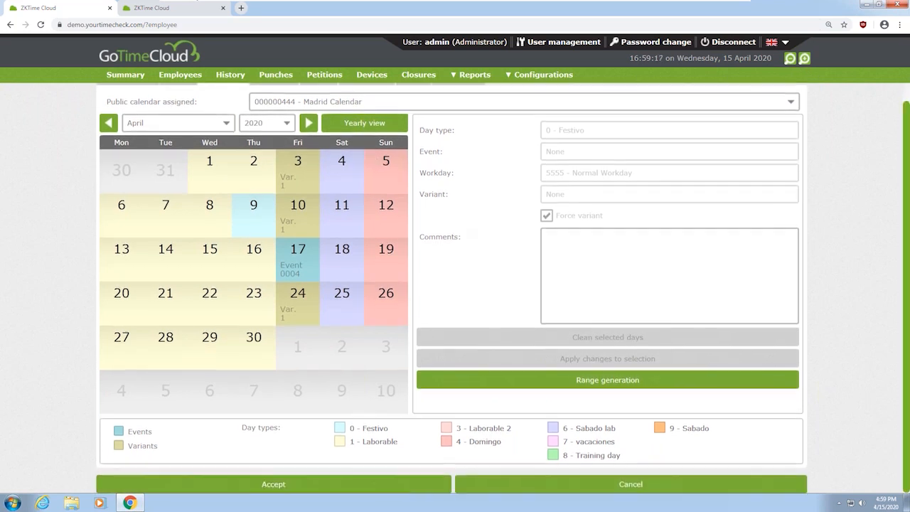
scroll(334, 214, up, 1)
click(285, 100)
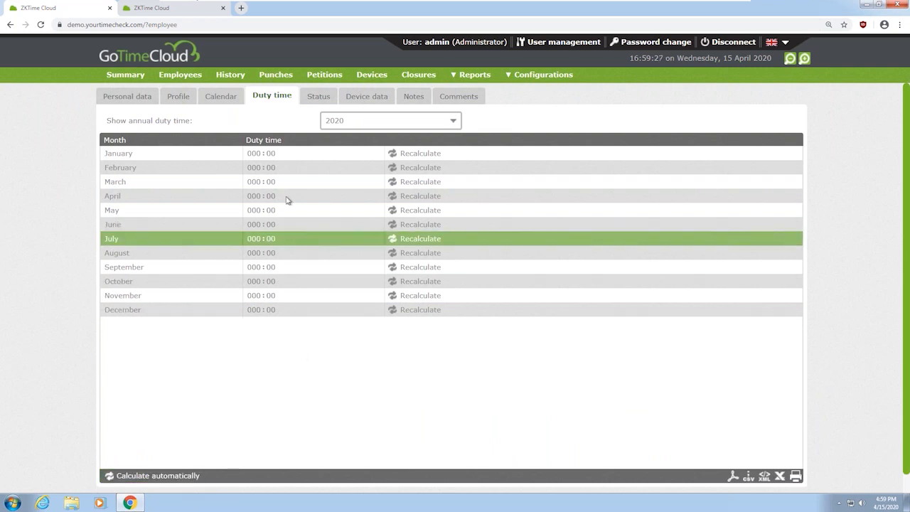
Open the Status tab showing the single active registration dated 15/04/2020
click(316, 103)
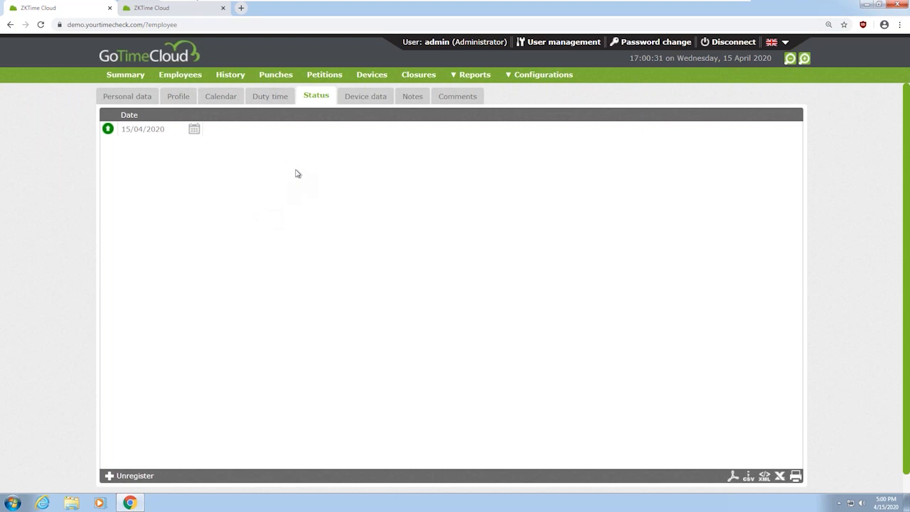
Open the Device data tab with Normal user privileges and right-thumb fingerprint
click(368, 97)
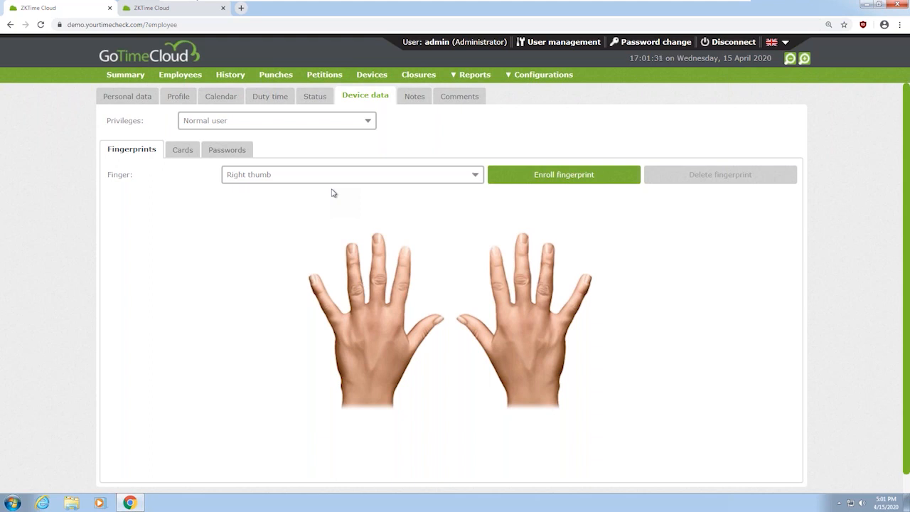
Show the Cards sub-tab, listing Card 1 as Undefined
click(186, 149)
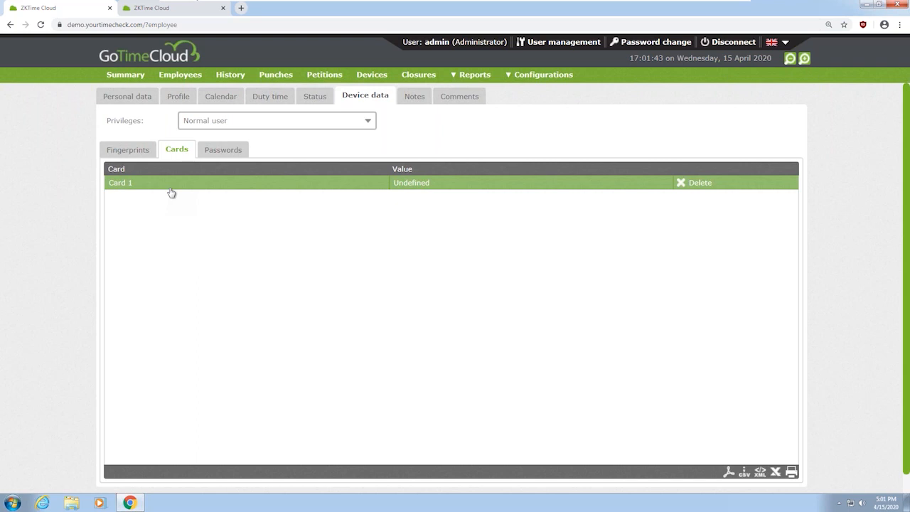
Show the Passwords sub-tab, listing Password 1 as Undefined
click(236, 152)
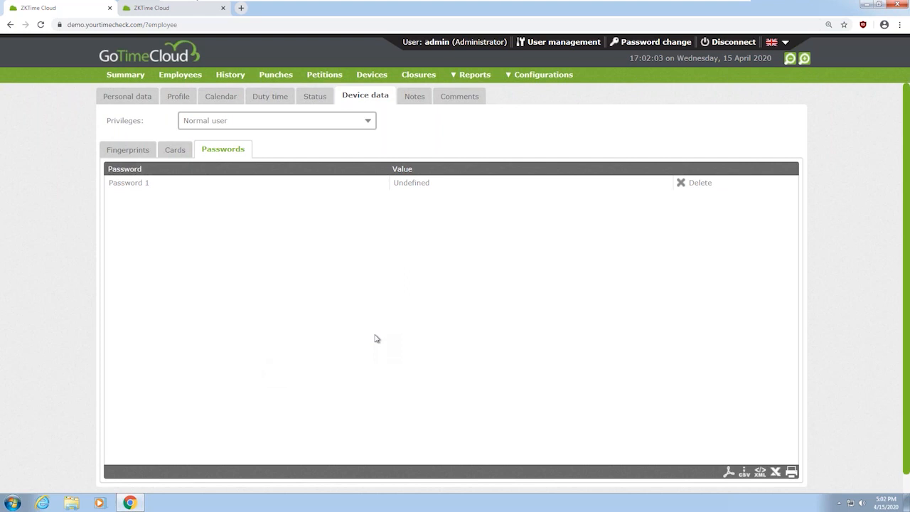
Keep device privileges at Normal user and open the empty Notes > Comments tab
click(275, 122)
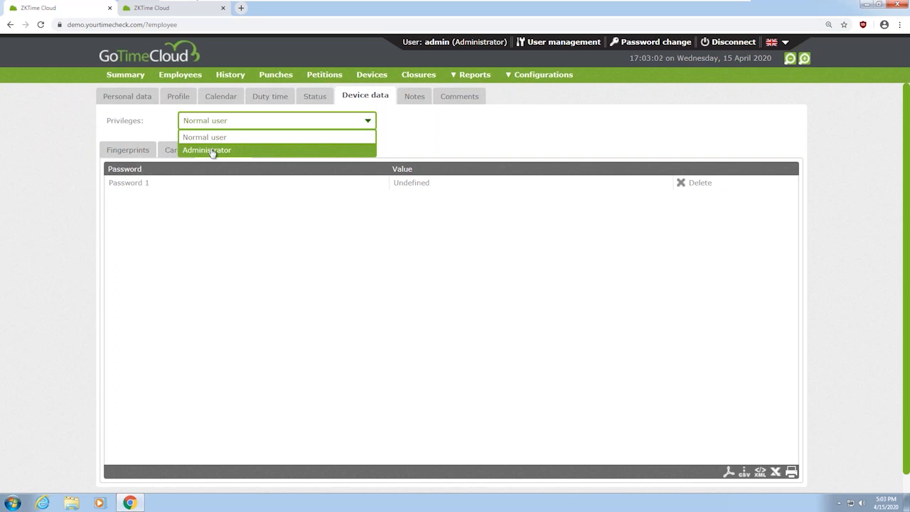
click(493, 146)
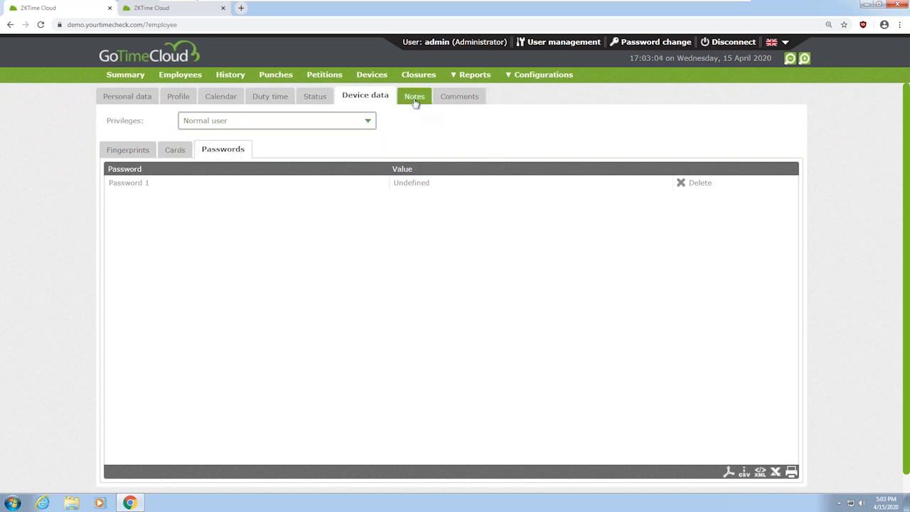
click(416, 99)
click(455, 97)
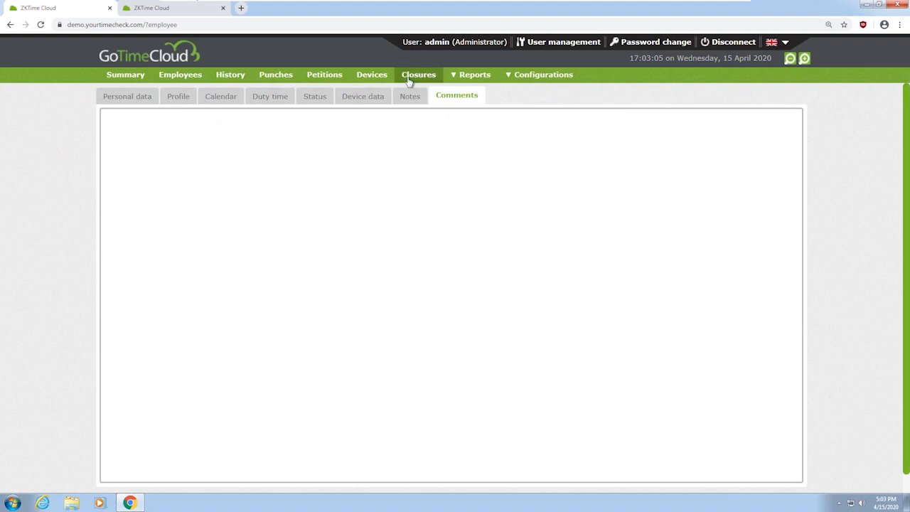
Enter 'fgxfghxfg' as a comment, try saving, and dismiss the invalid Auto. events error
click(489, 299)
text(fgxfghxfg)
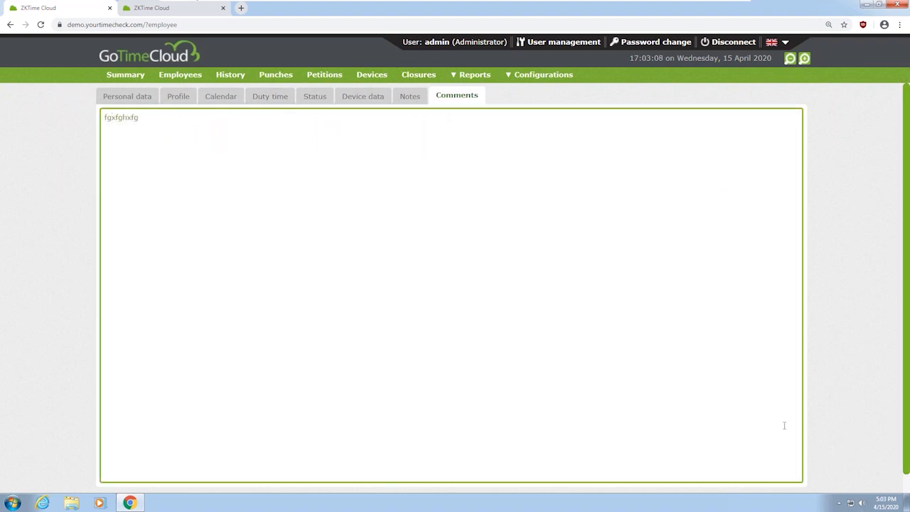
drag(906, 457, 906, 476)
click(279, 485)
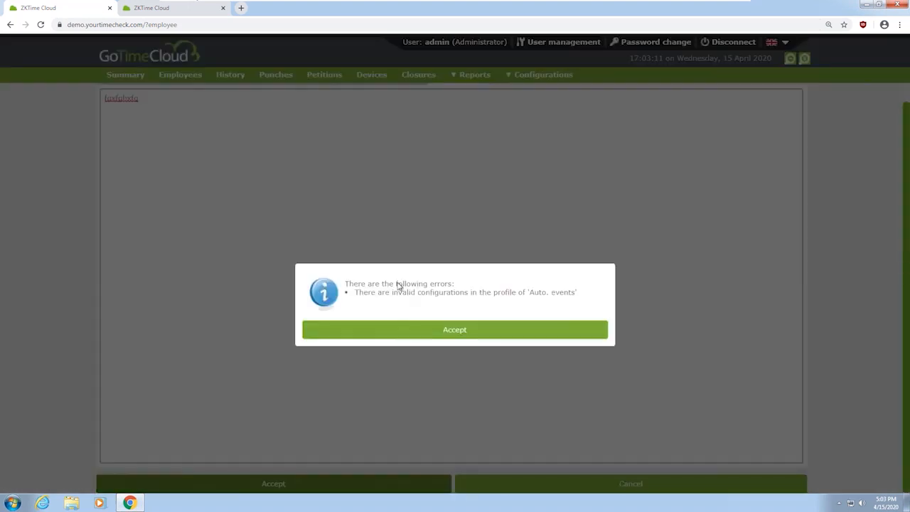
click(554, 329)
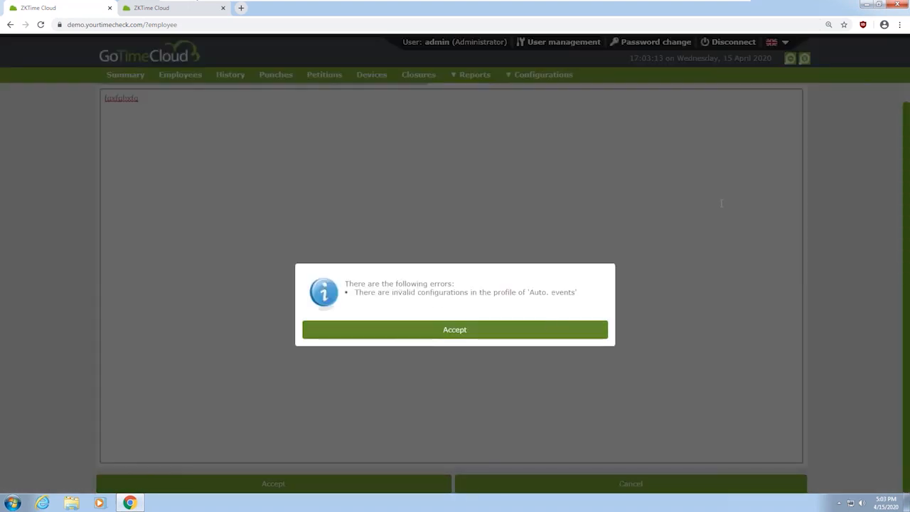
drag(906, 109, 904, 66)
Delete the invalid Festivo automatic event from the employee's profile
click(179, 96)
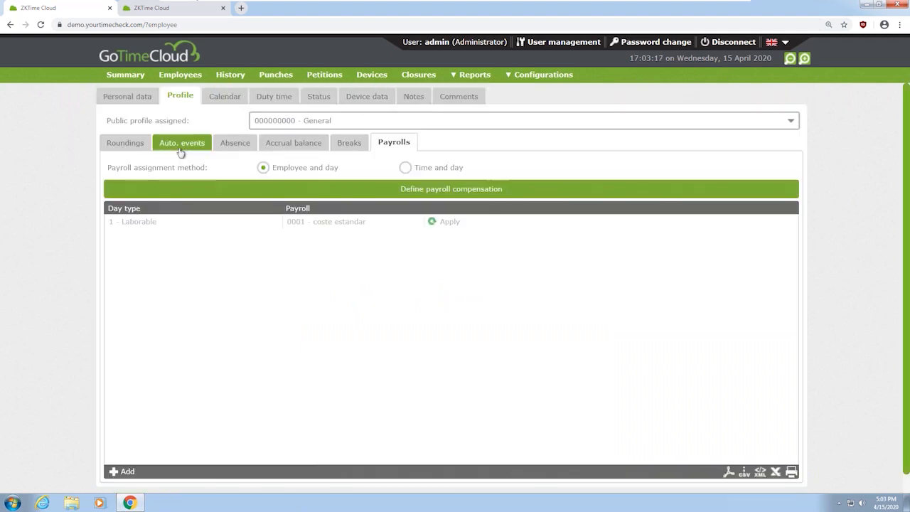
click(189, 145)
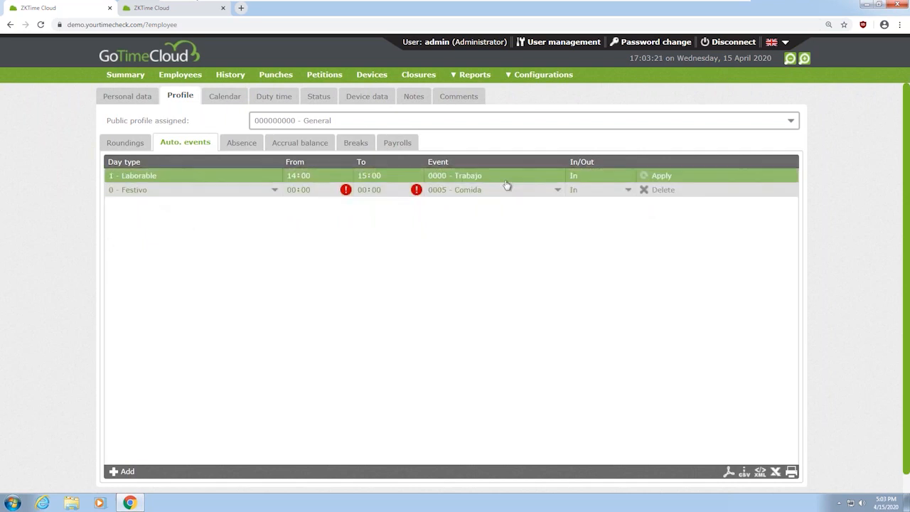
click(657, 190)
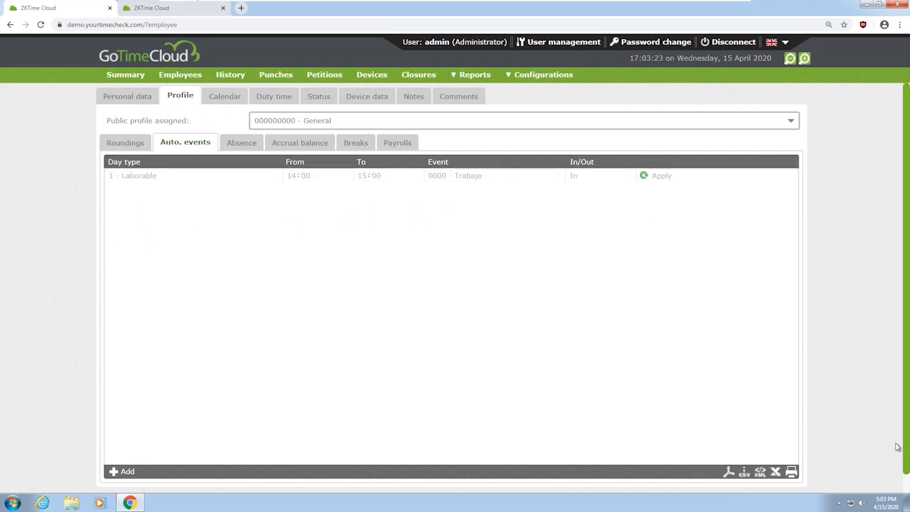
Save the corrected record and approve the pending new-employee petitions
scroll(899, 445, down, 1)
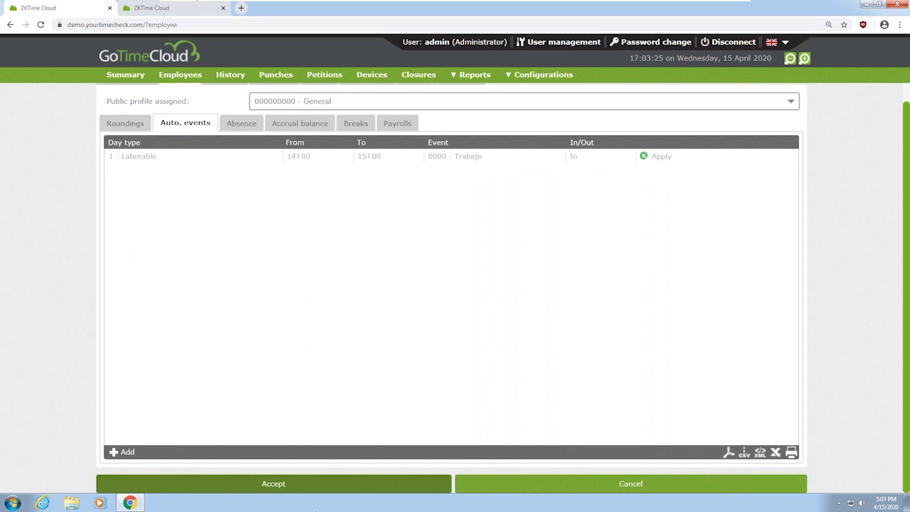
click(268, 488)
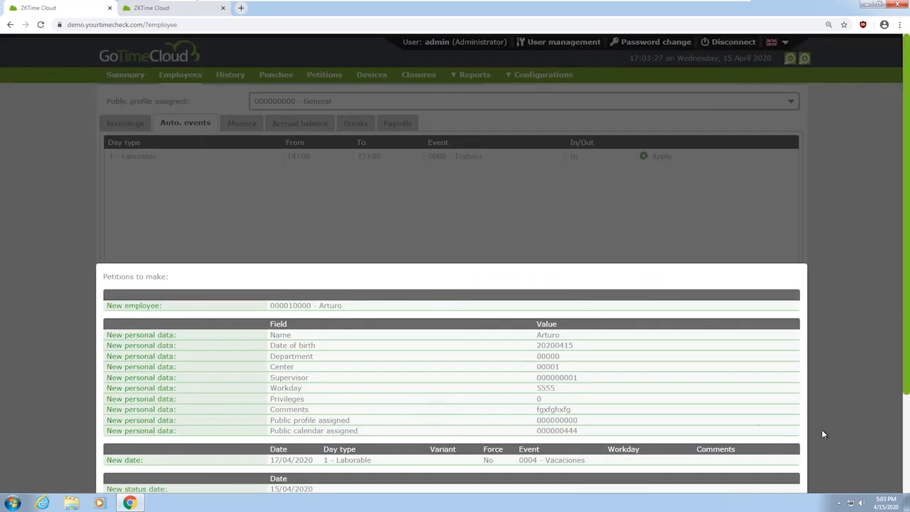
scroll(908, 407, down, 2)
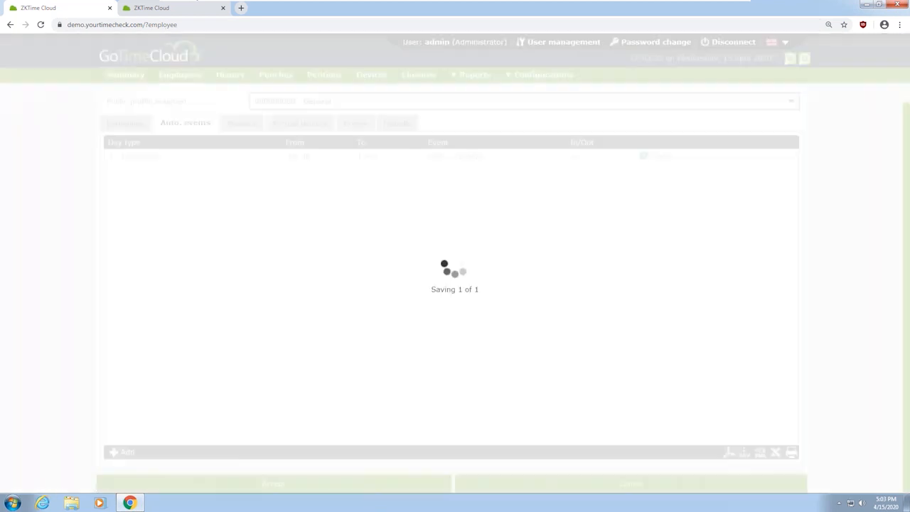
click(362, 482)
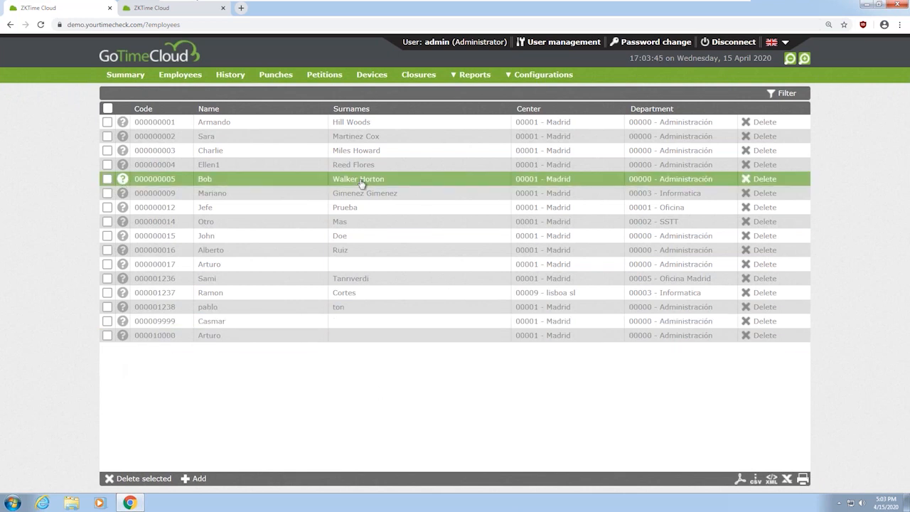
On the History page, show the second employee's punches for March 2020
click(228, 78)
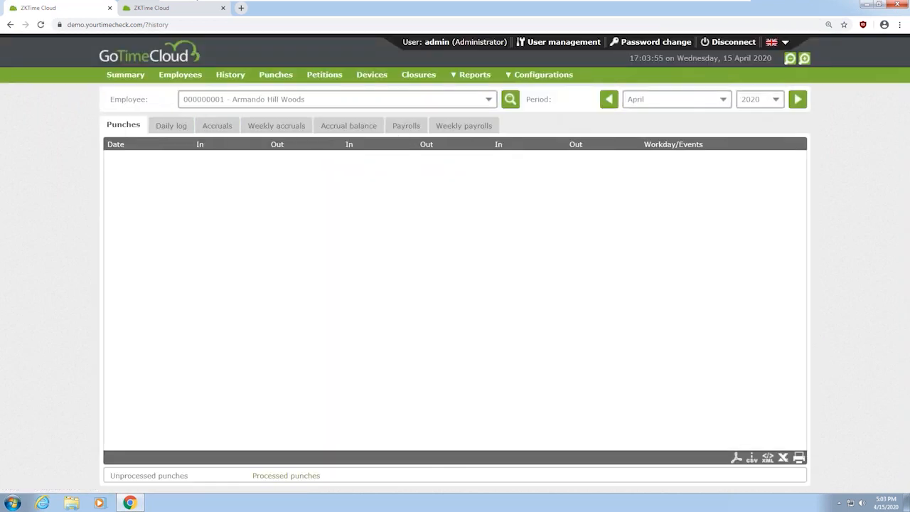
click(280, 99)
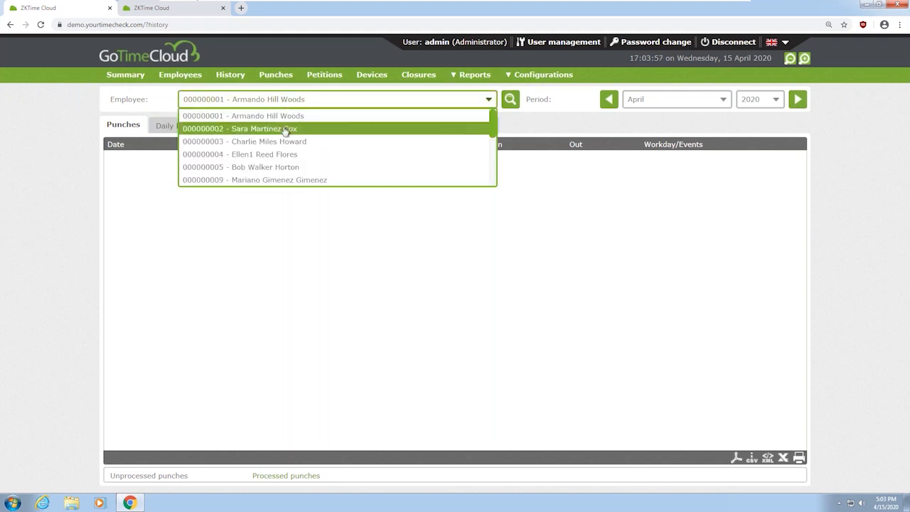
click(283, 126)
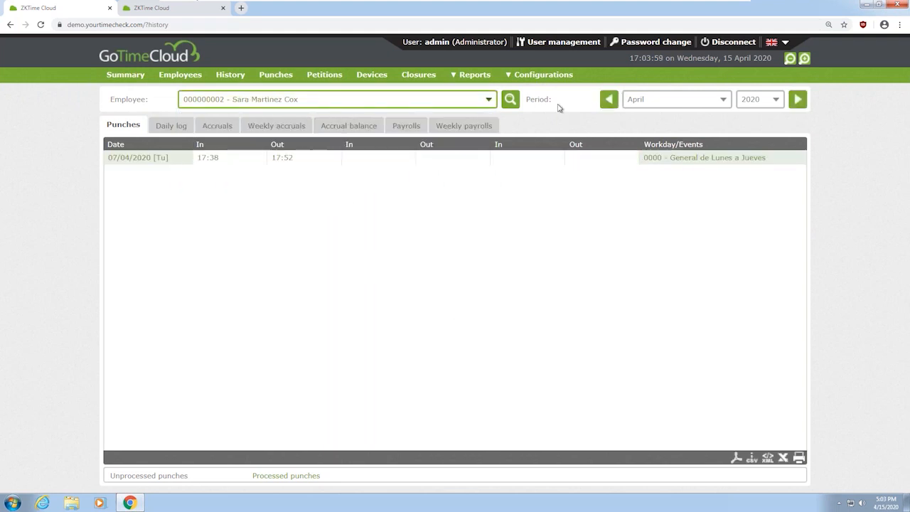
click(610, 99)
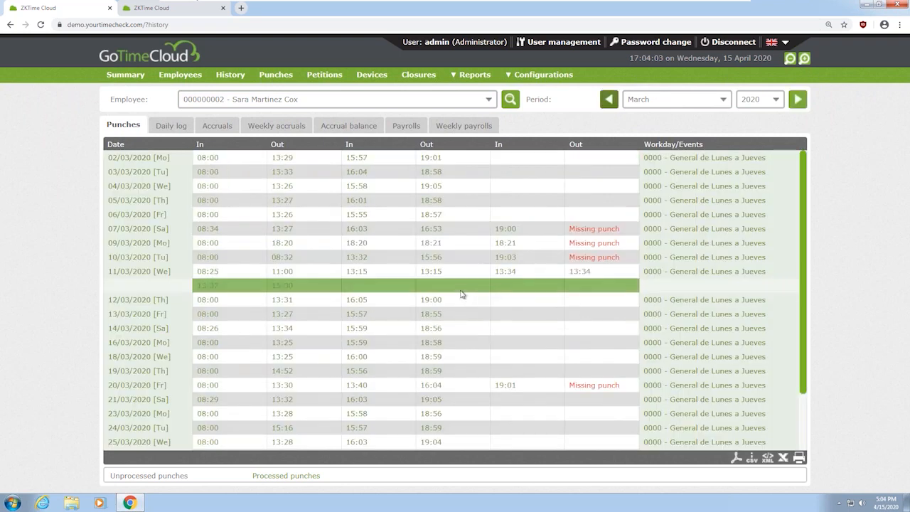
scroll(462, 294, down, 2)
scroll(310, 341, up, 2)
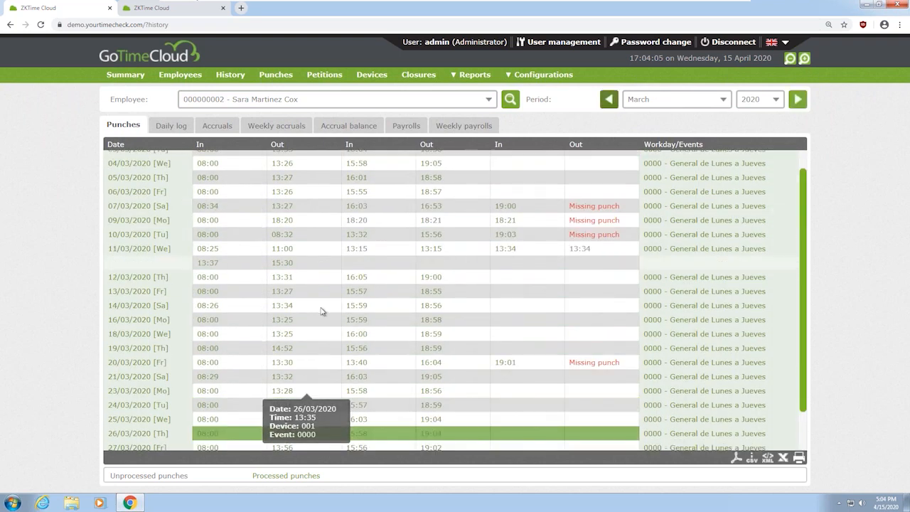
Switch through the third employee to the newly added employee's March history
click(240, 99)
click(244, 140)
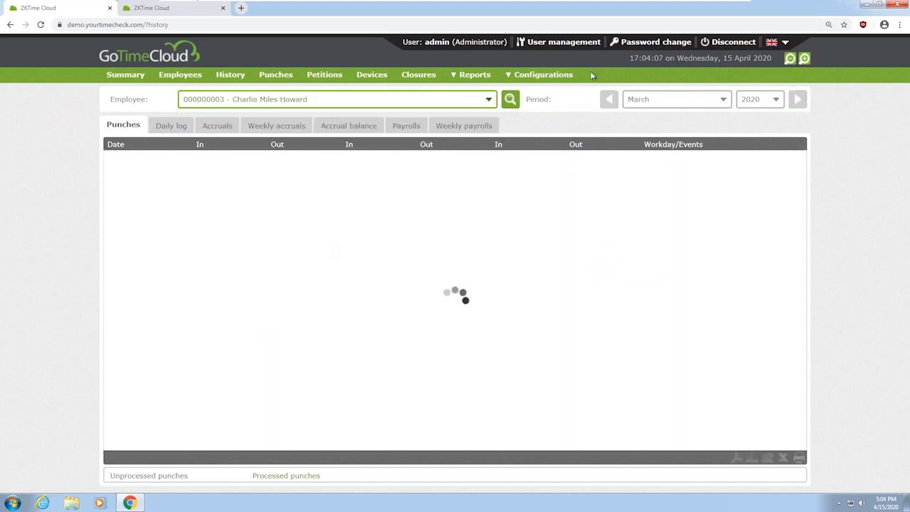
click(365, 100)
scroll(305, 181, down, 5)
click(305, 179)
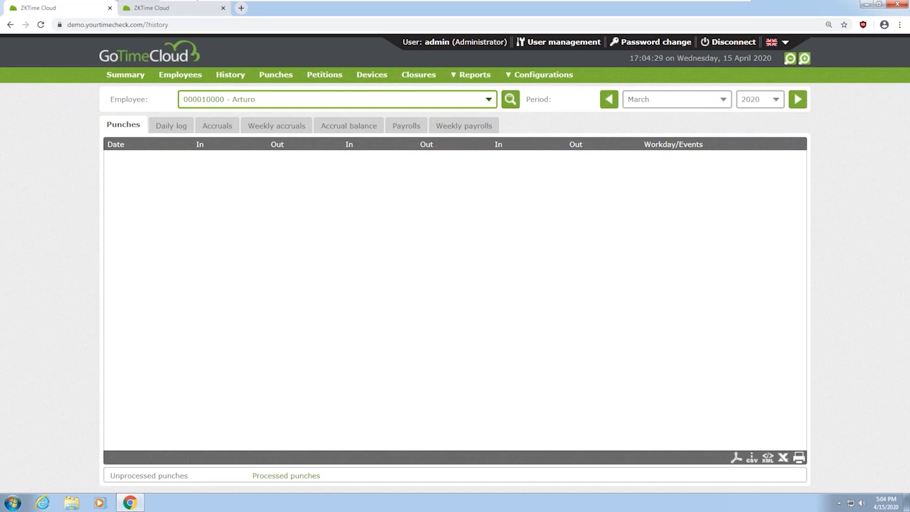
click(535, 79)
Open an Empleados user in User management, accept it unchanged, and return to History
click(564, 42)
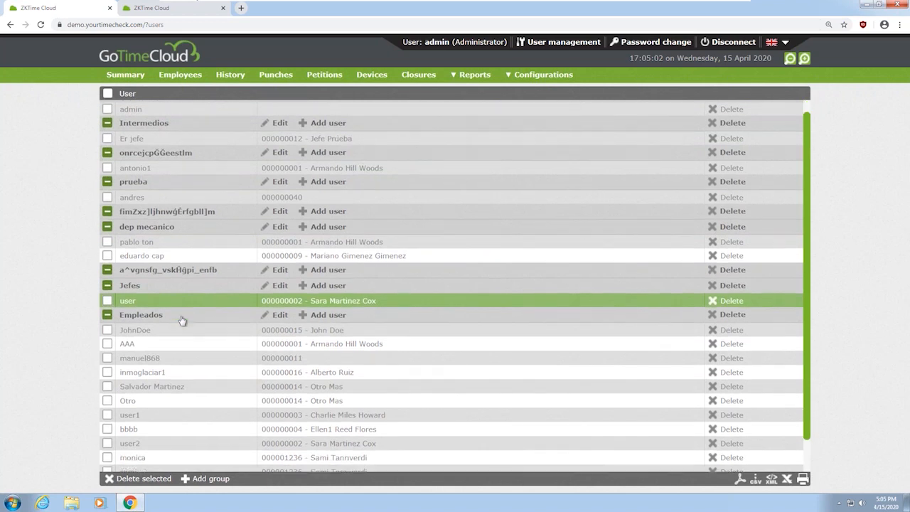
scroll(181, 319, down, 2)
click(339, 386)
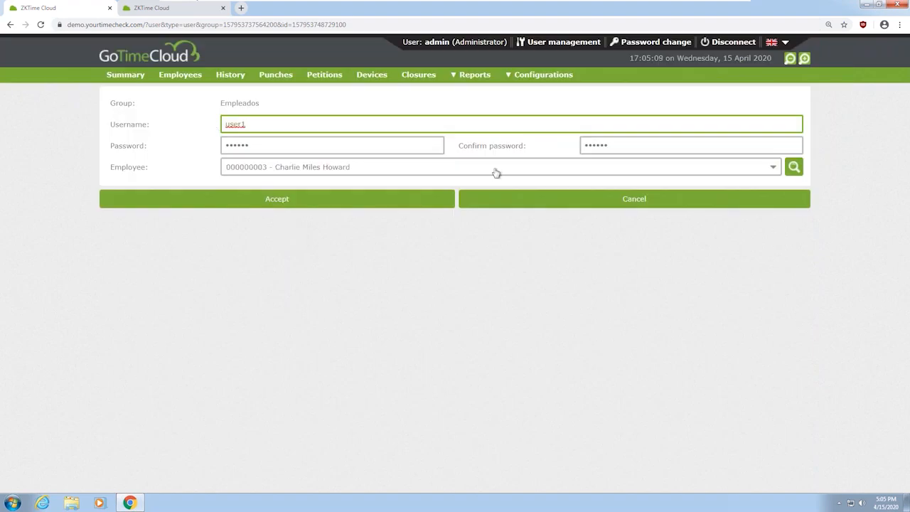
click(413, 199)
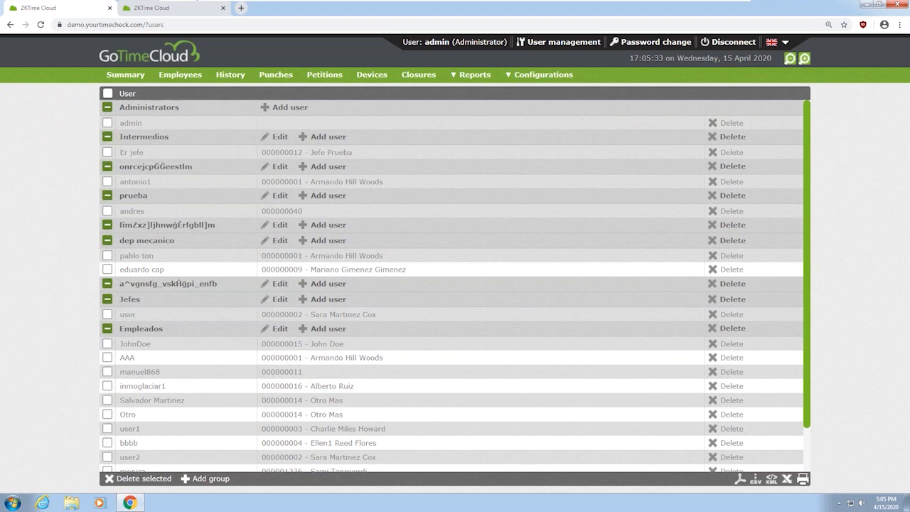
click(238, 80)
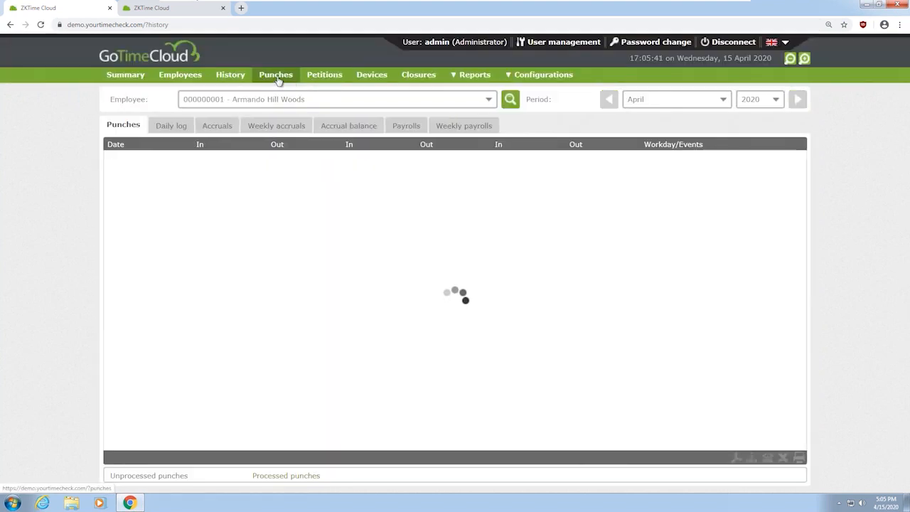
Select the second employee in History and view their daily event log
click(240, 107)
click(242, 128)
click(178, 126)
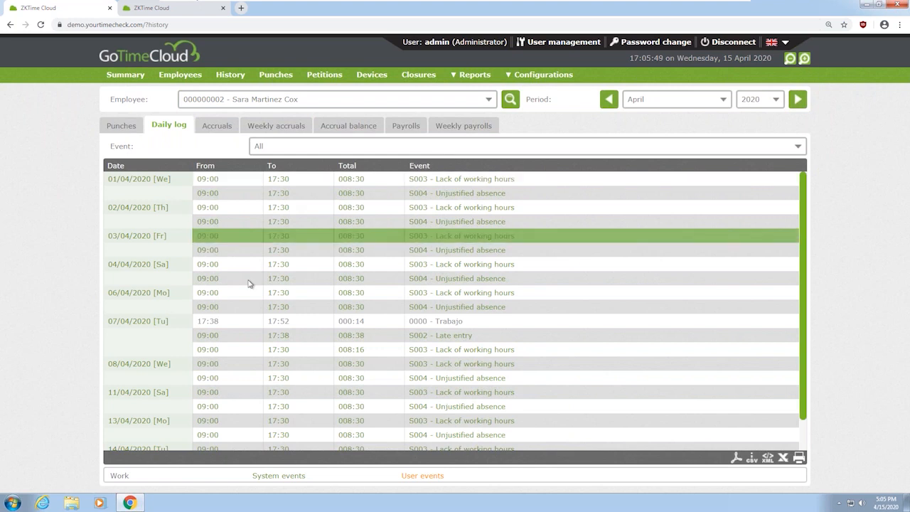
scroll(250, 283, down, 1)
Review the employee's accruals, weekly accruals, accrual balance and April 2020 payrolls, then go to Punches
click(216, 126)
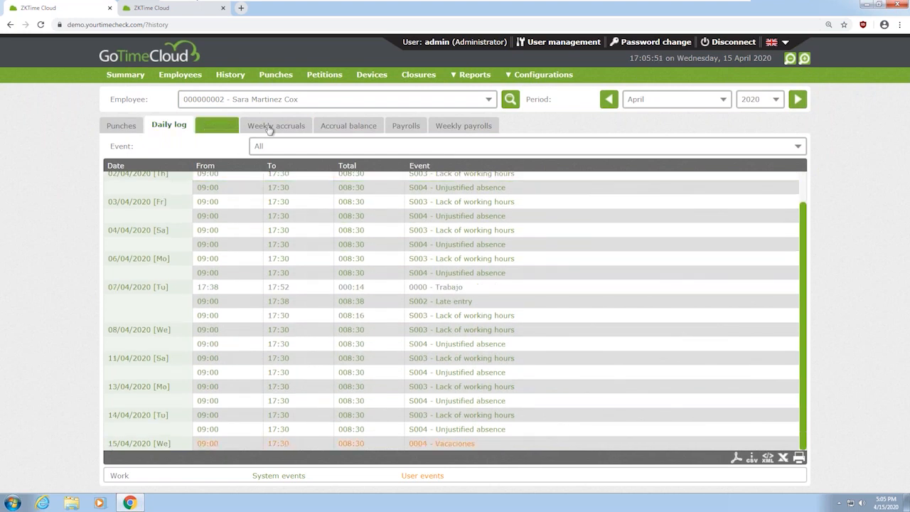
click(286, 131)
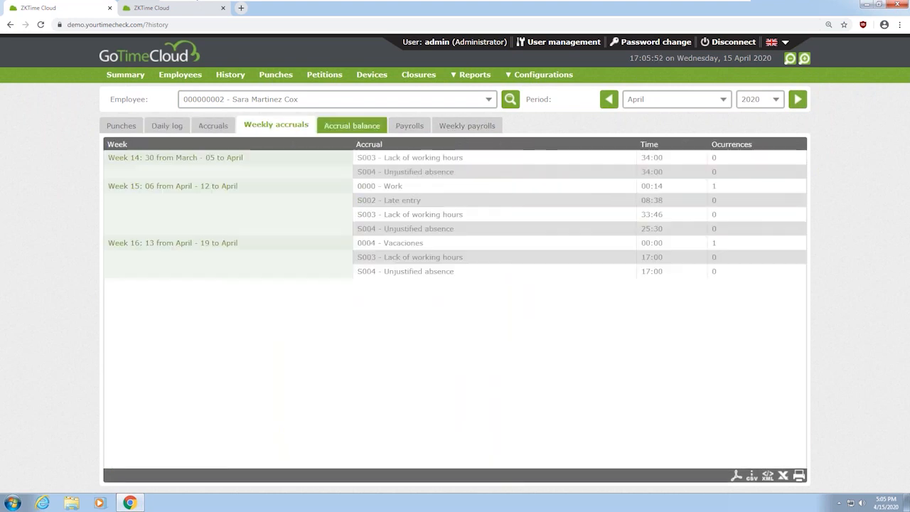
click(364, 131)
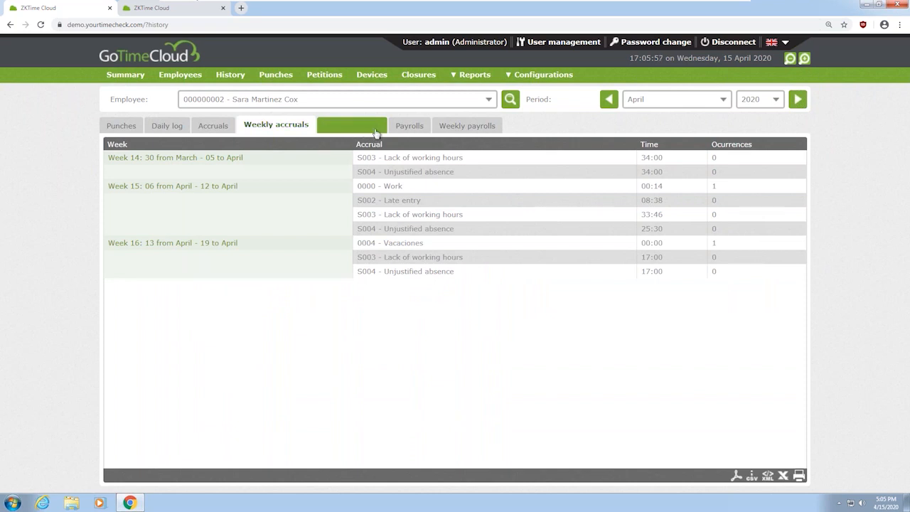
click(404, 128)
click(274, 76)
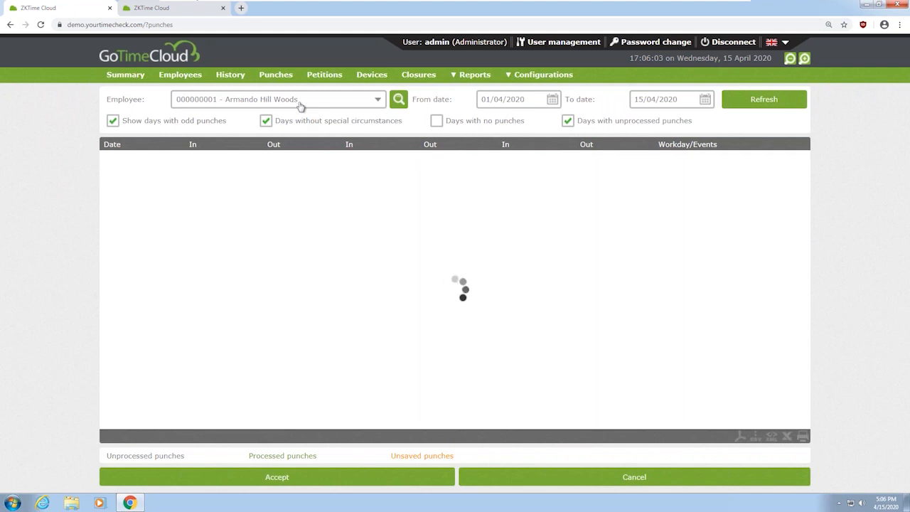
Load the second employee's punches for the chosen date range
click(299, 100)
click(341, 129)
click(784, 107)
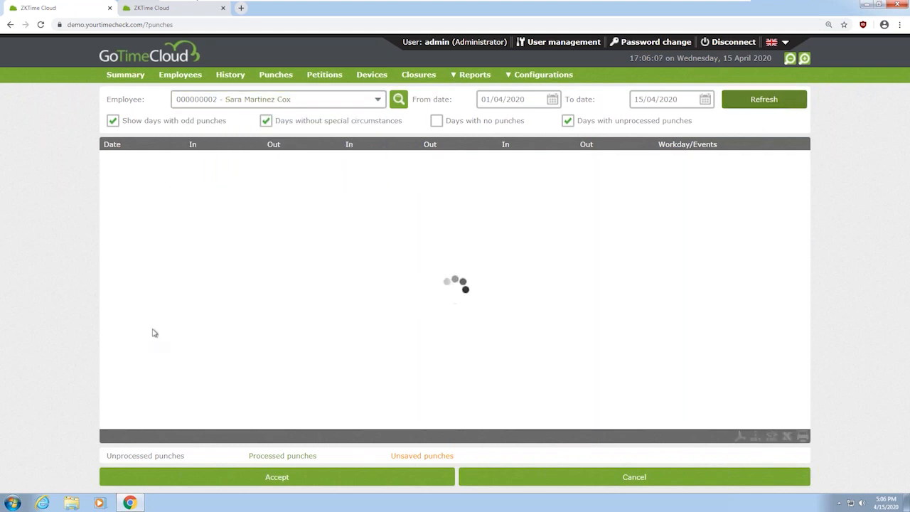
Inspect the 15/04/2020 mobile punch without saving changes, then go to Petitions
mouse_move(255, 174)
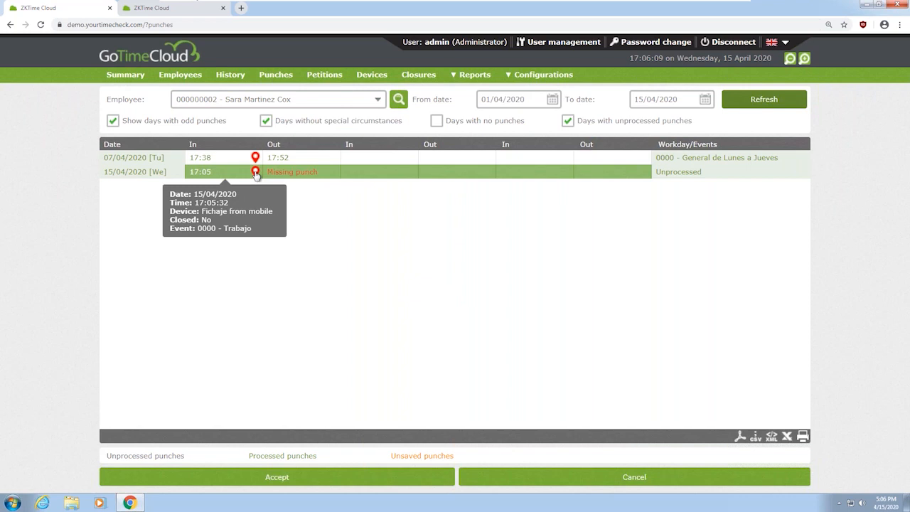
double_click(256, 174)
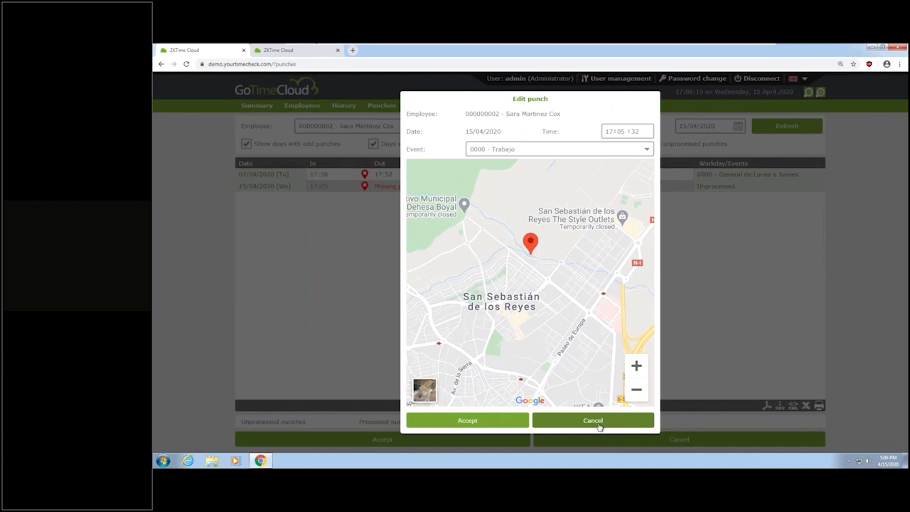
click(599, 425)
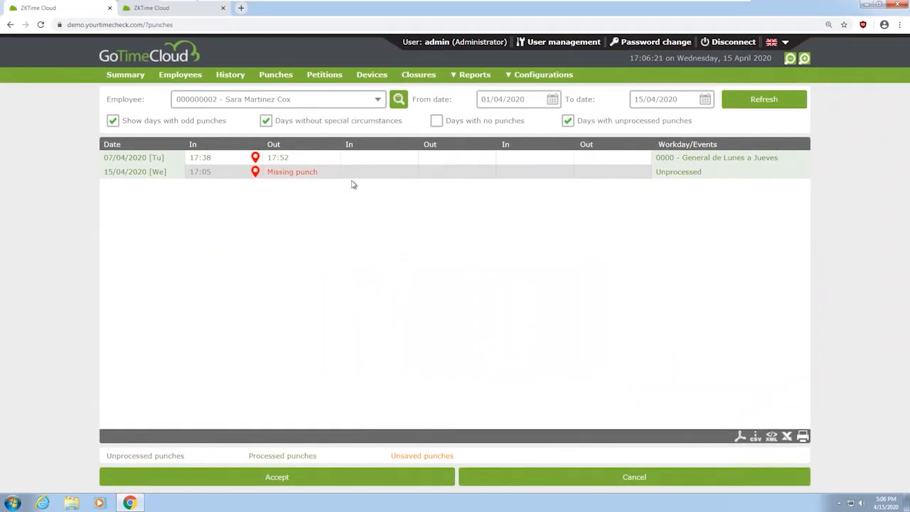
click(327, 76)
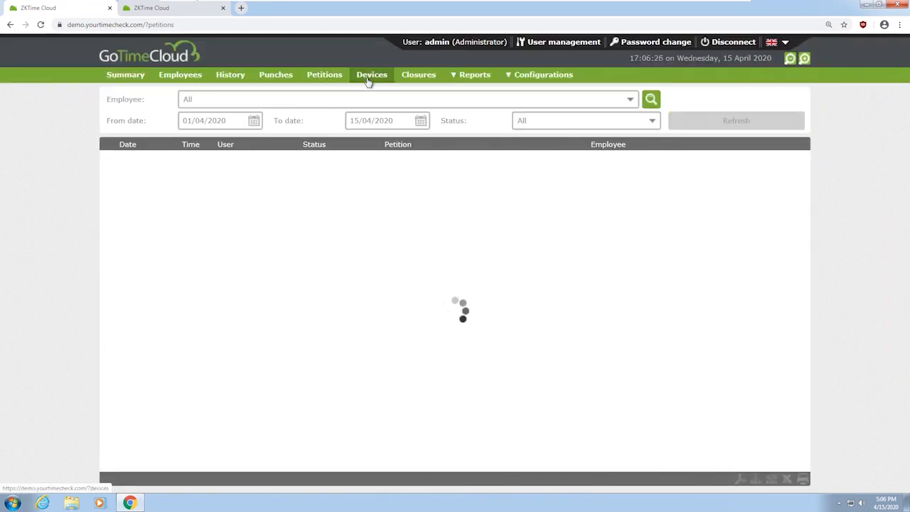
Go to the Devices page and start a blank new-device entry
click(370, 76)
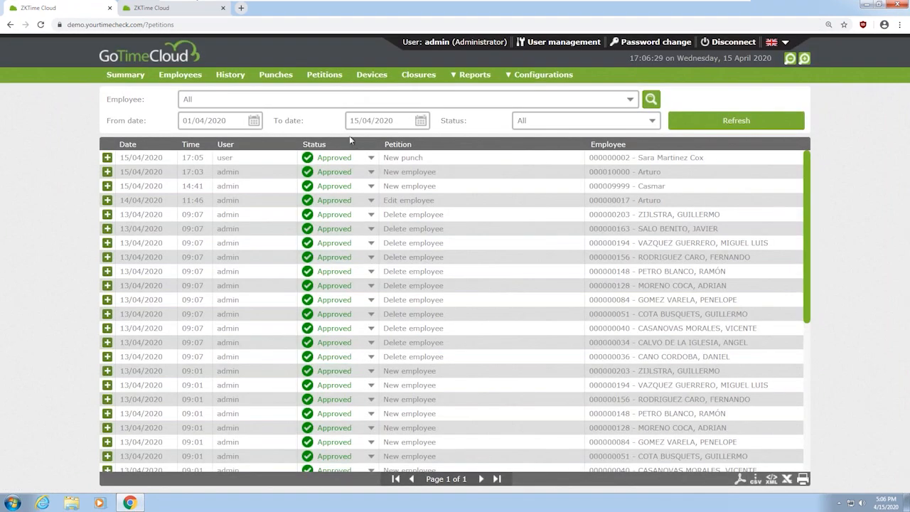
click(371, 75)
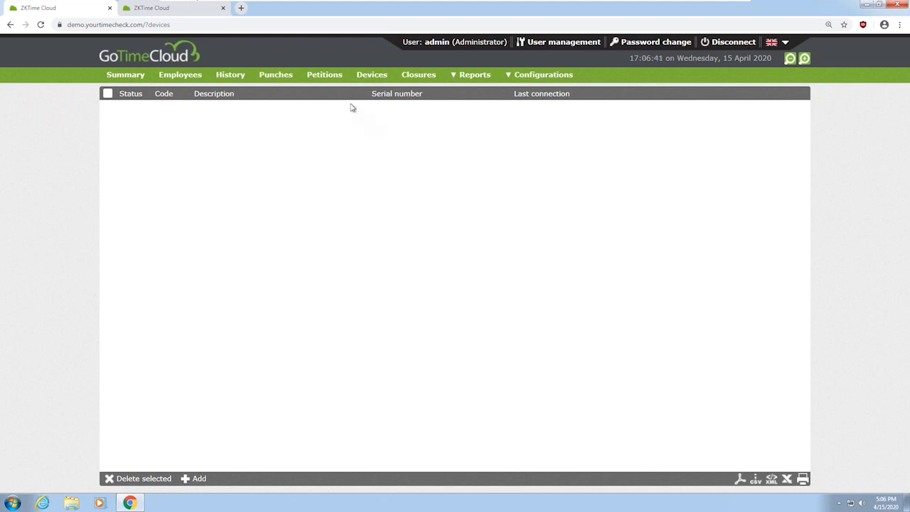
click(194, 480)
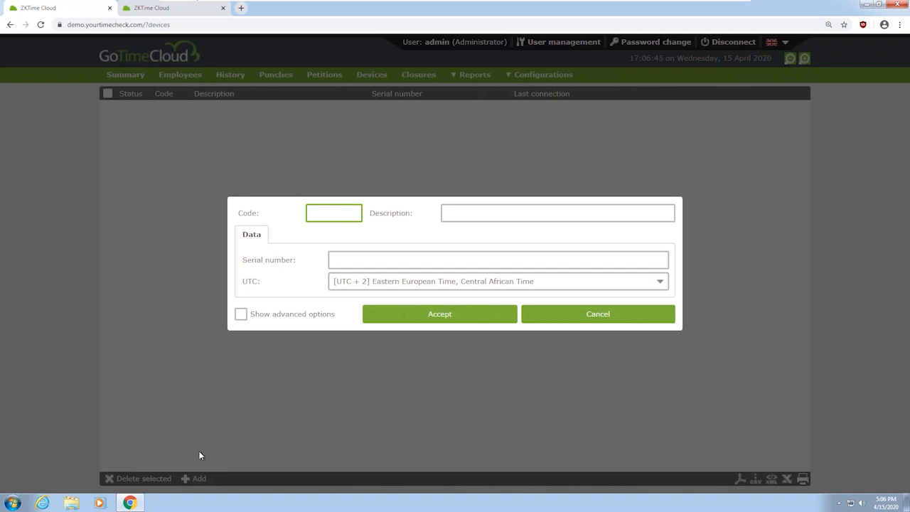
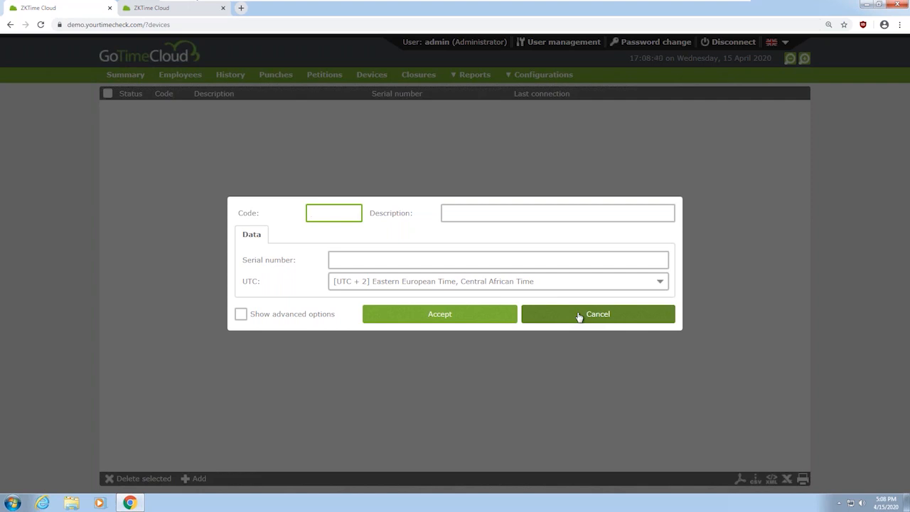
Review the new device's advanced Daylight saving time options, then cancel the device without saving
click(283, 317)
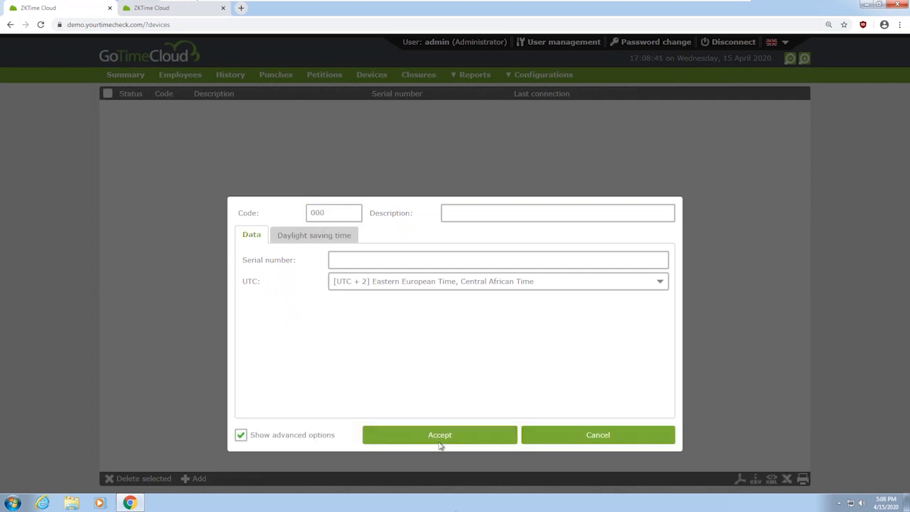
click(322, 242)
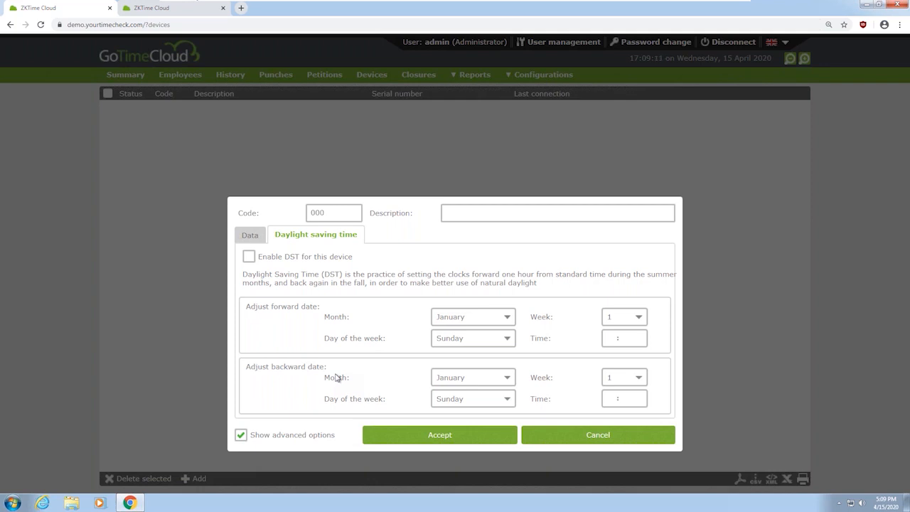
click(600, 440)
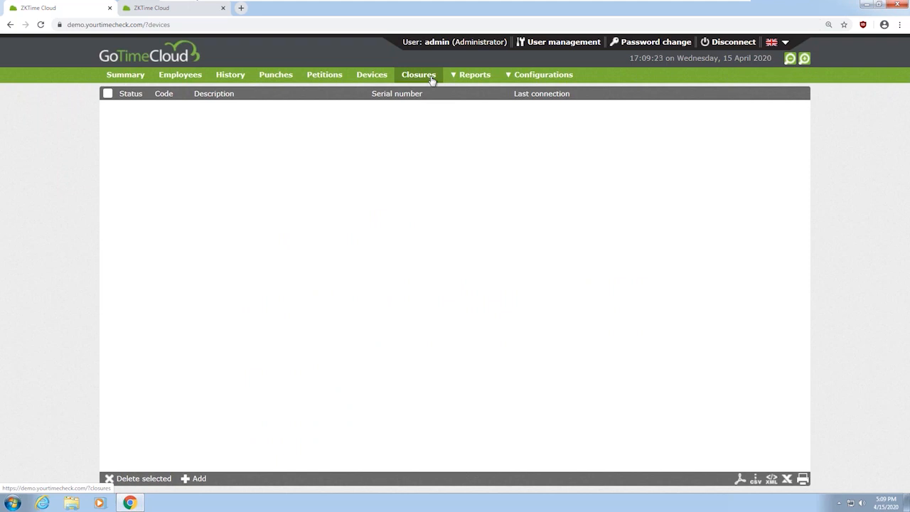
Set Time of scheduled closure in Preferences to 05:00 and accept
mouse_move(540, 75)
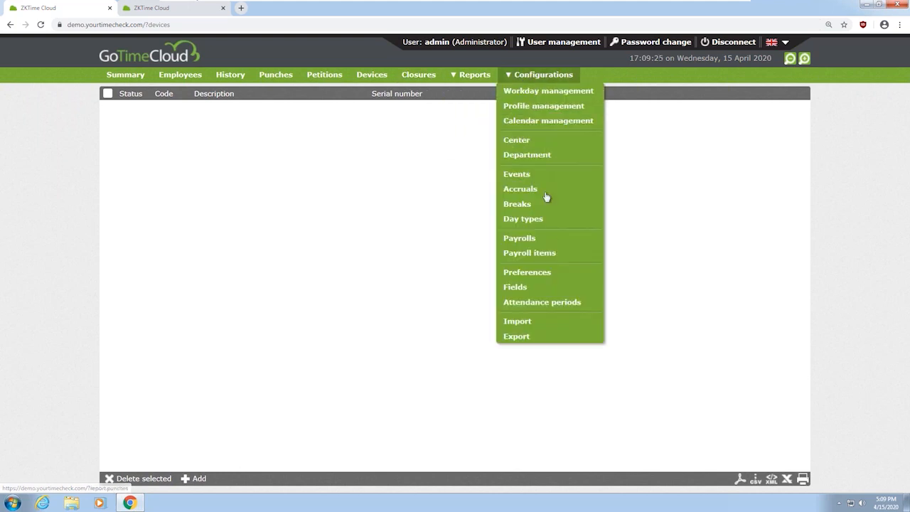
click(526, 272)
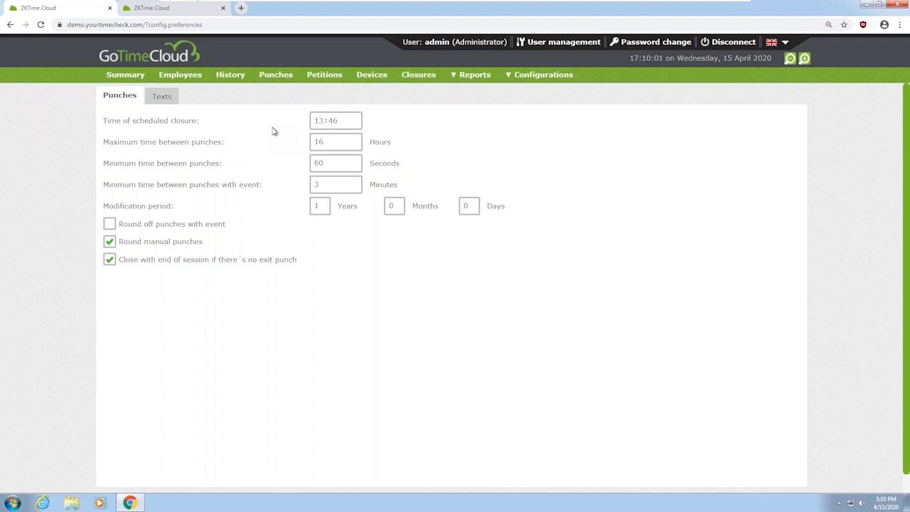
click(317, 122)
text(0500)
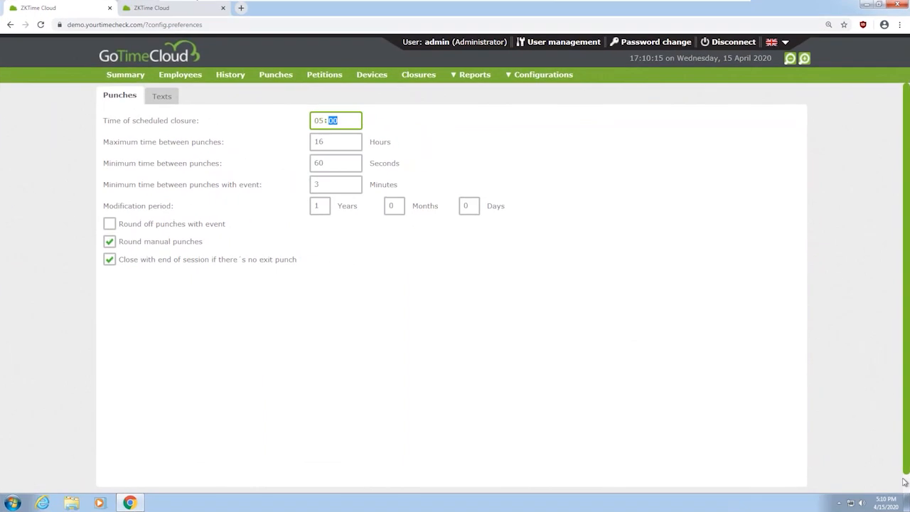
scroll(427, 488, down, 2)
click(391, 483)
Open the Closures list showing the completed 15/04/2020 13:46 scheduled closure
mouse_move(502, 83)
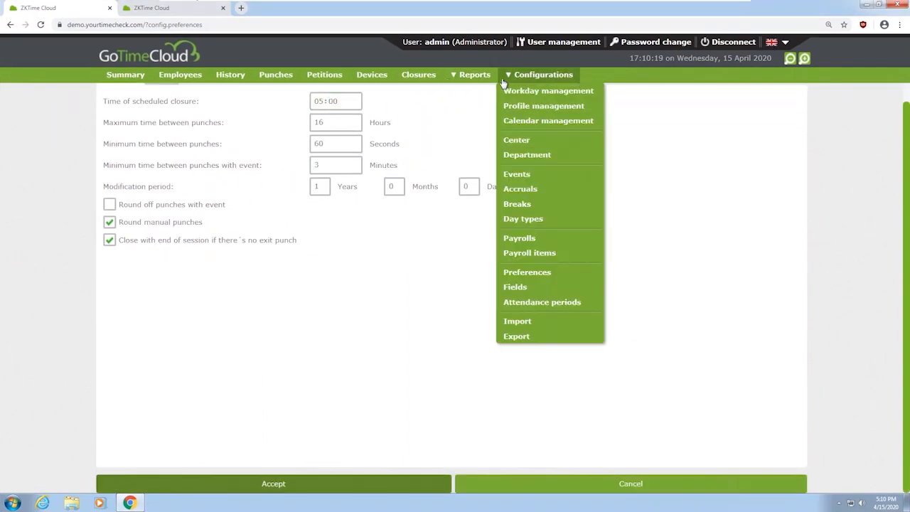
click(419, 78)
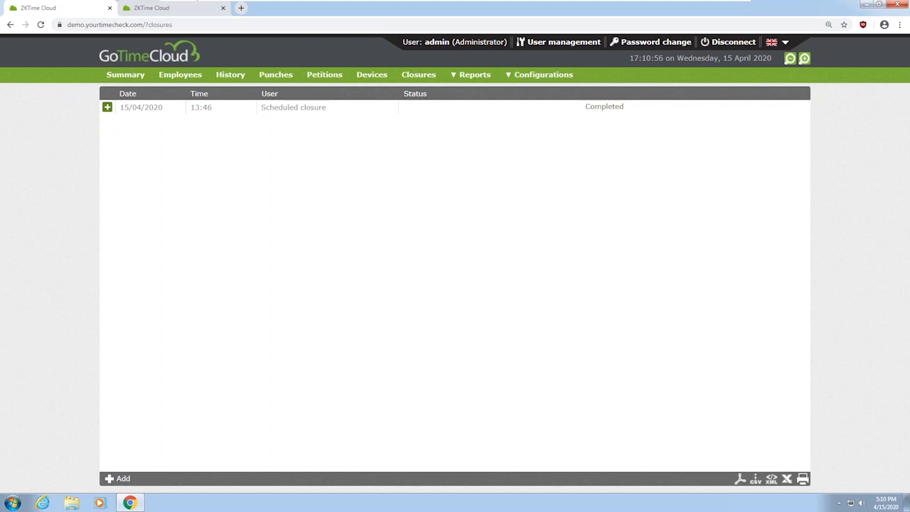
click(475, 74)
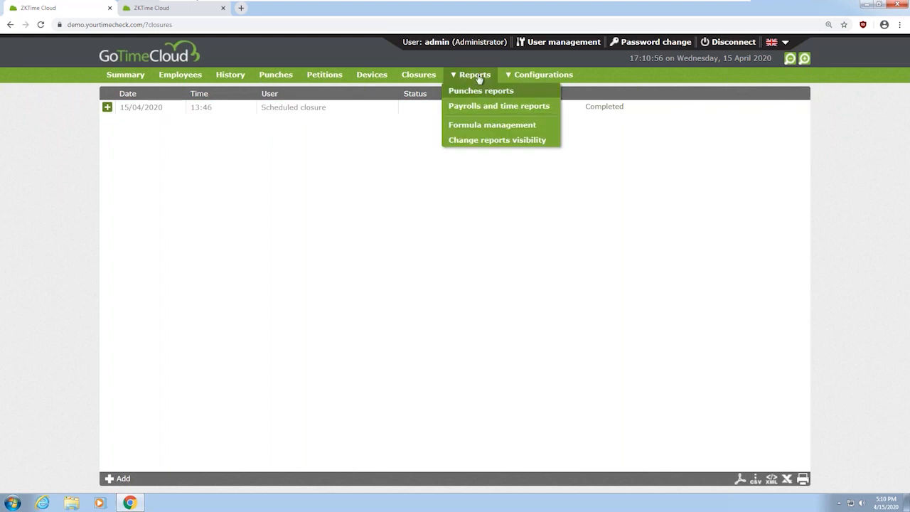
Open Payrolls and time reports and untick View employee total
click(524, 113)
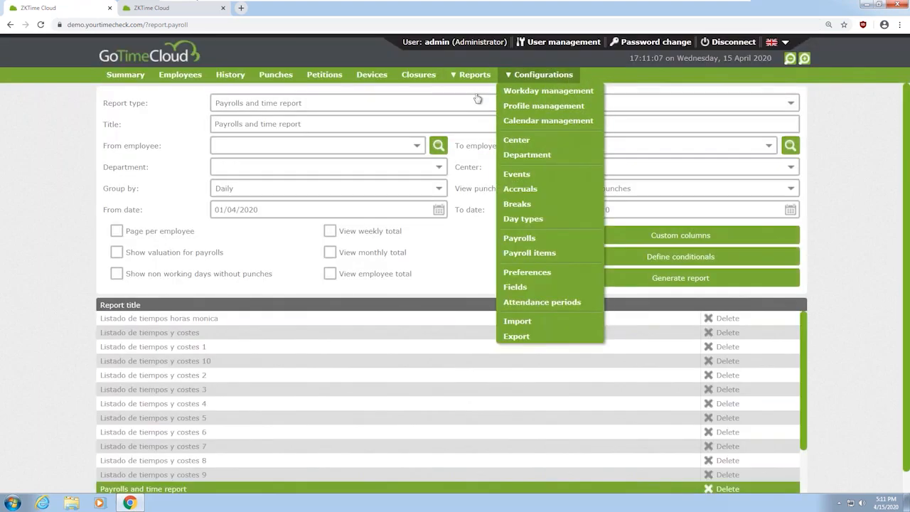
mouse_move(467, 82)
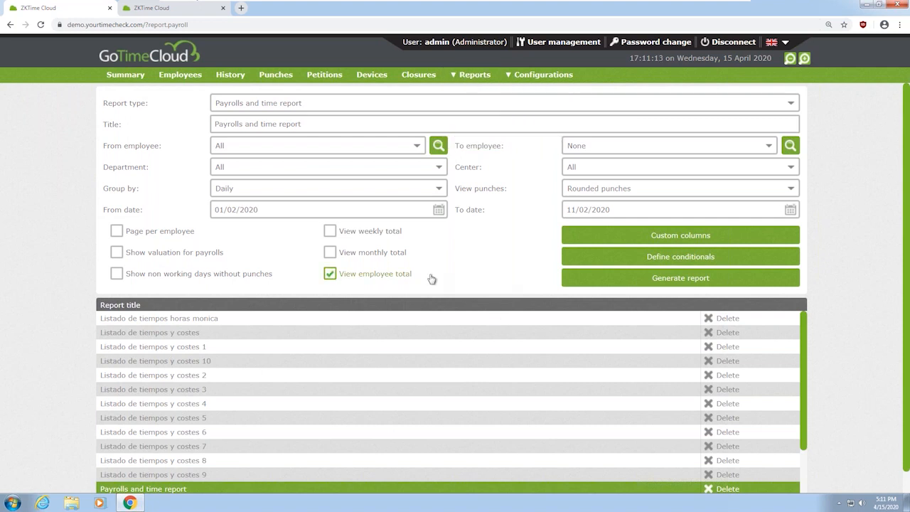
click(391, 278)
Add two custom columns, Total attendance and a Formula-type second column, then close the selection
click(646, 239)
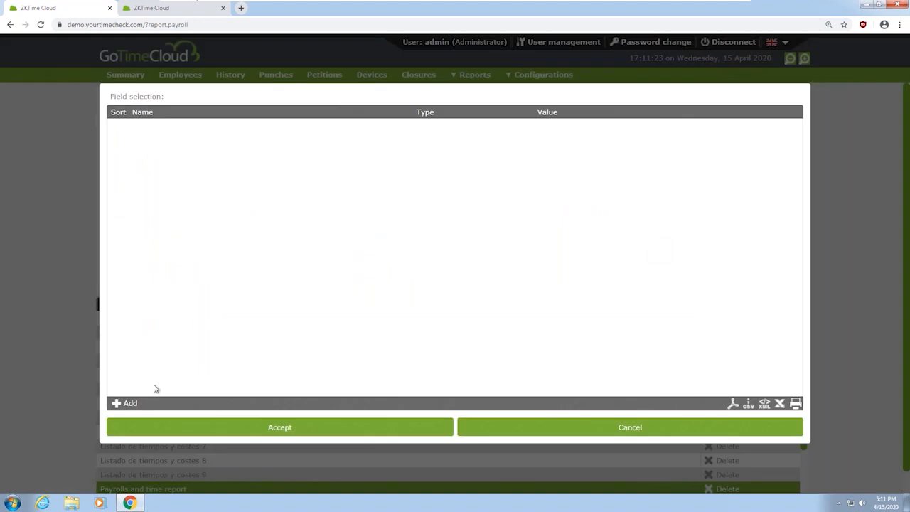
click(124, 403)
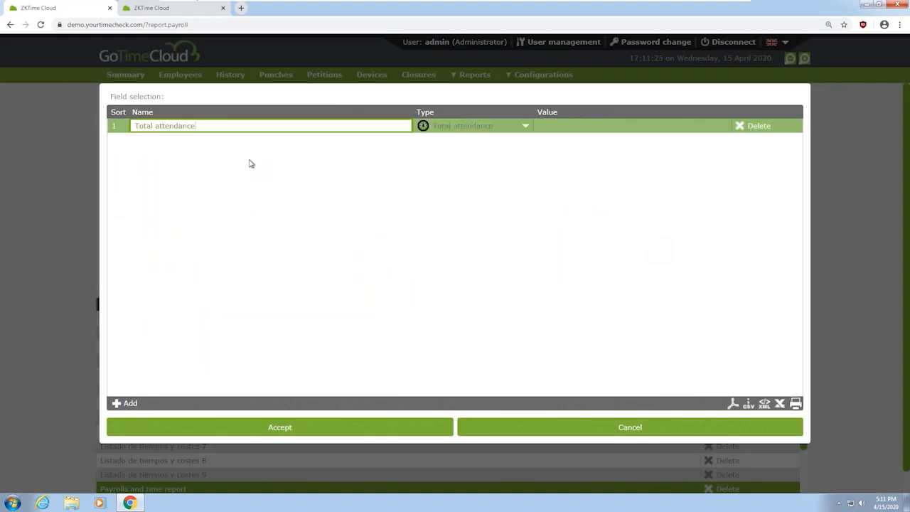
click(135, 404)
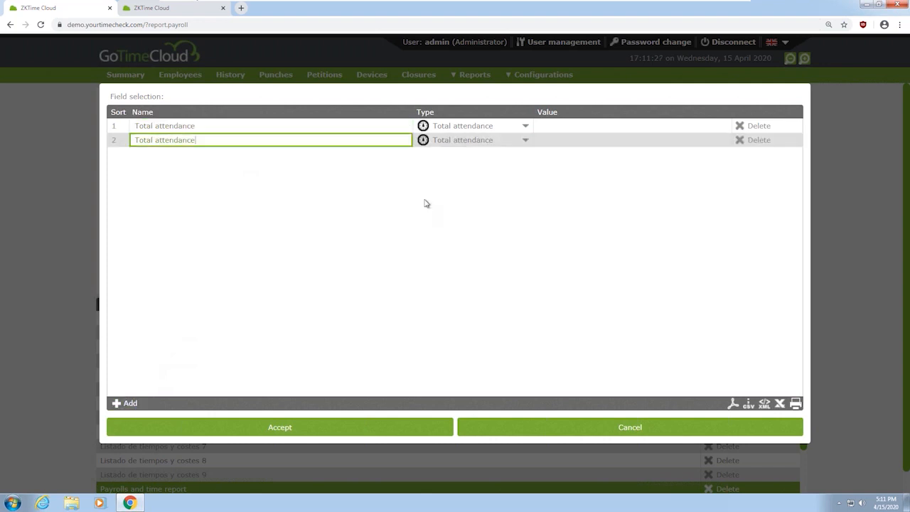
click(525, 140)
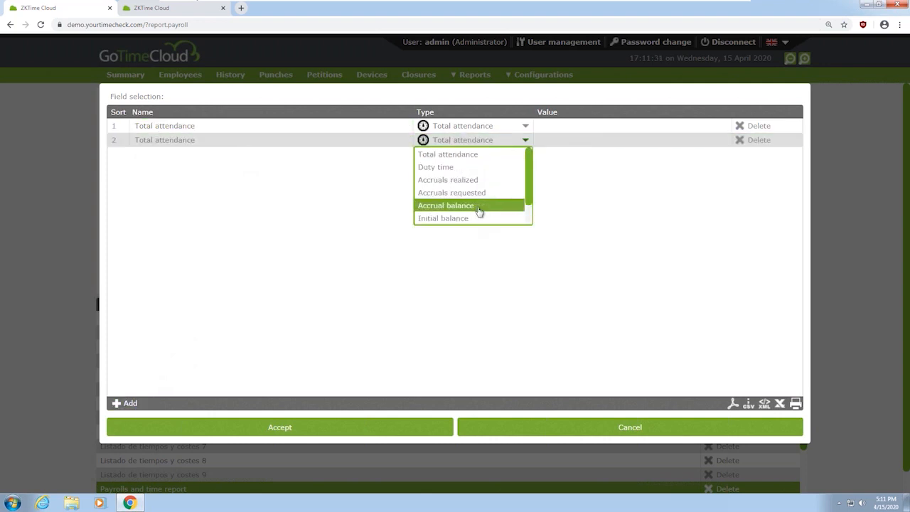
drag(533, 202, 533, 224)
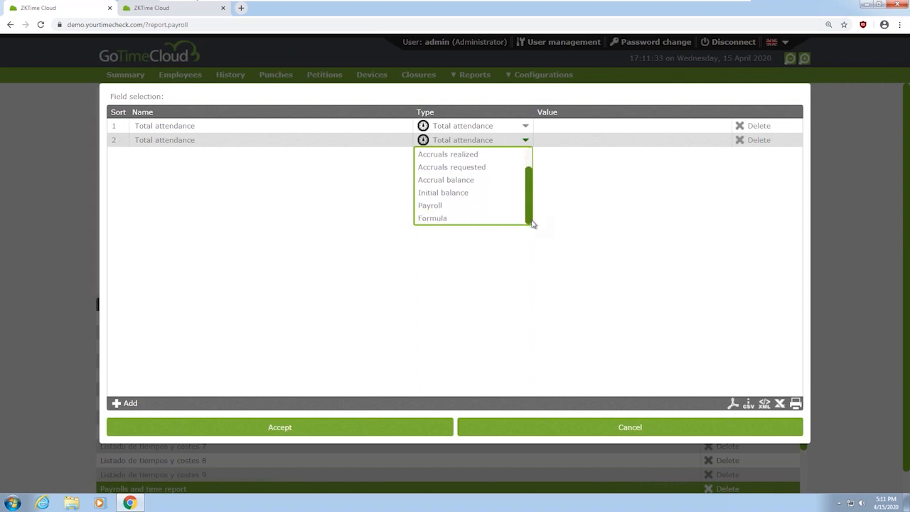
click(455, 219)
click(573, 429)
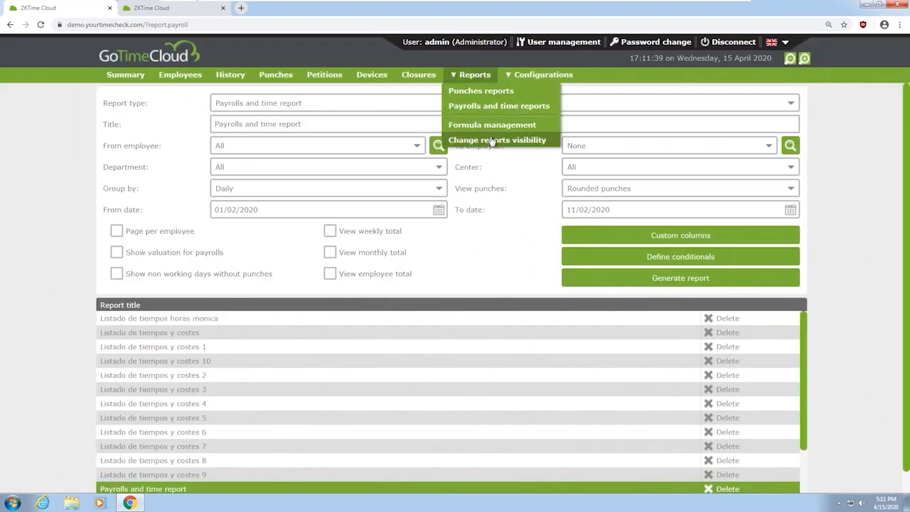
Review the Extras_reales and HORAS TRABAJADAS-HORAS ESTANDAR (b-a) formulas, closing each unchanged
click(489, 125)
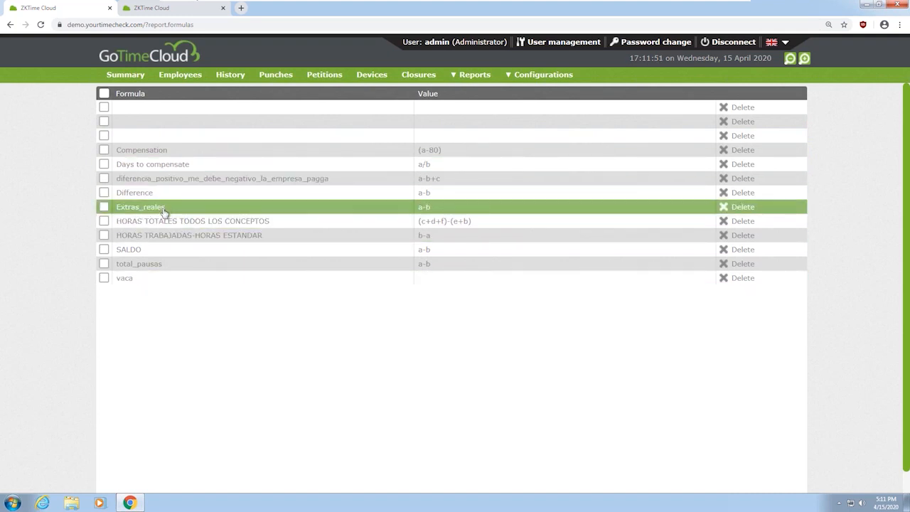
click(165, 207)
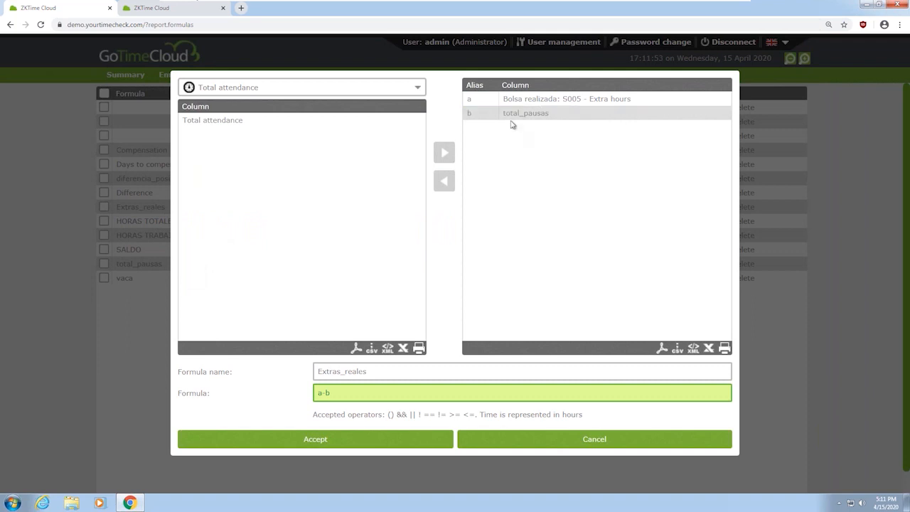
click(506, 114)
click(520, 446)
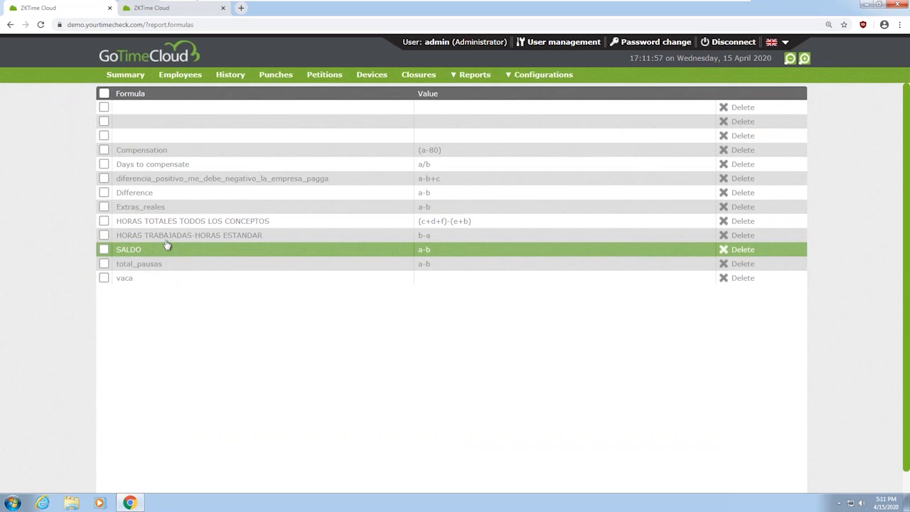
click(224, 242)
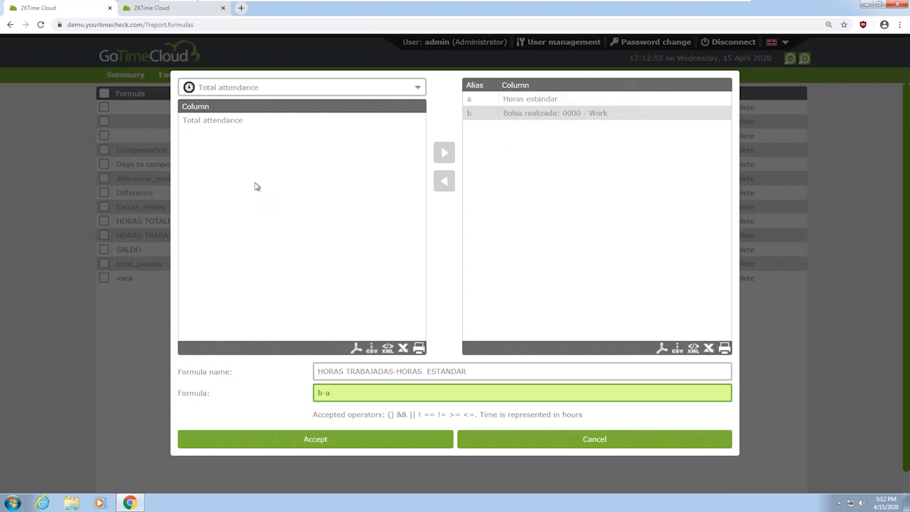
click(524, 447)
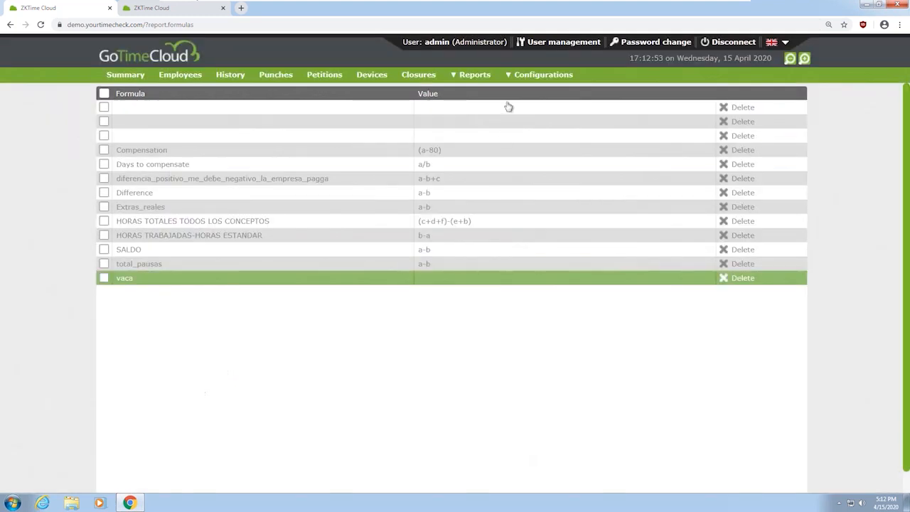
Return to Payrolls and time reports, then open the Configurations Import page for Employees
mouse_move(490, 77)
click(489, 108)
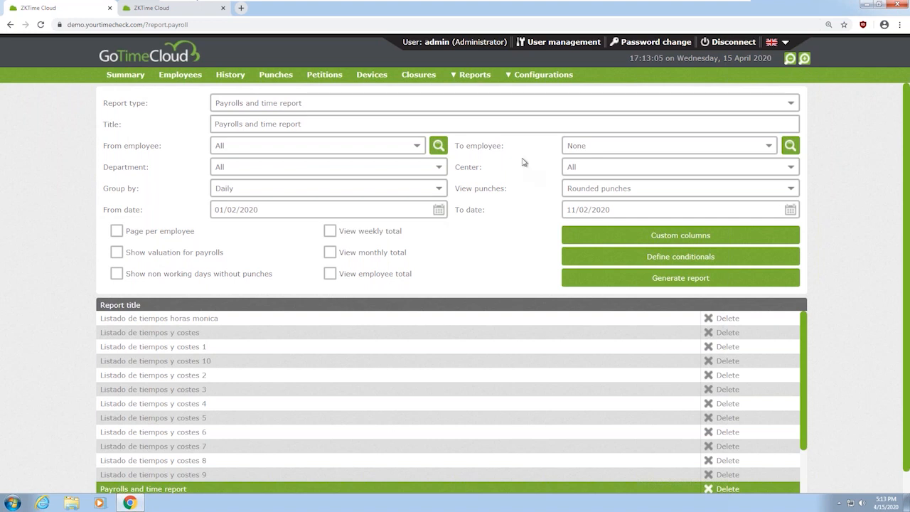
click(543, 77)
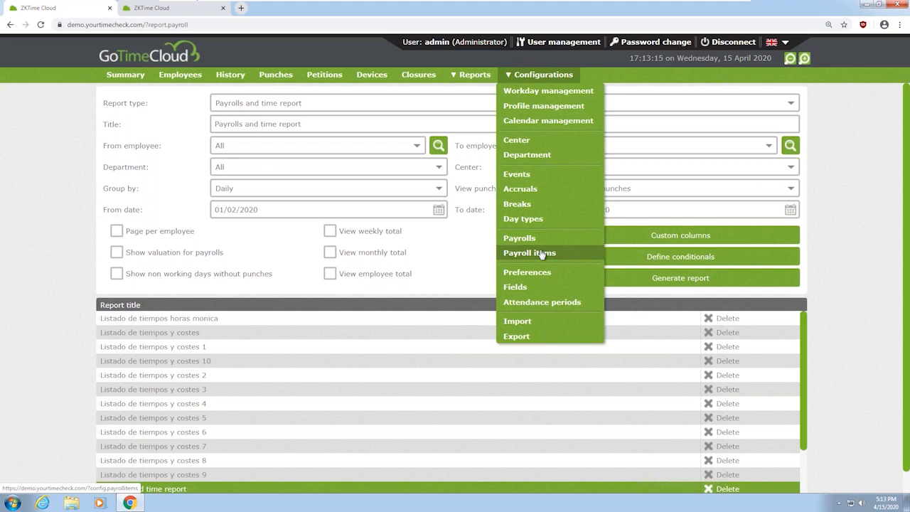
click(533, 322)
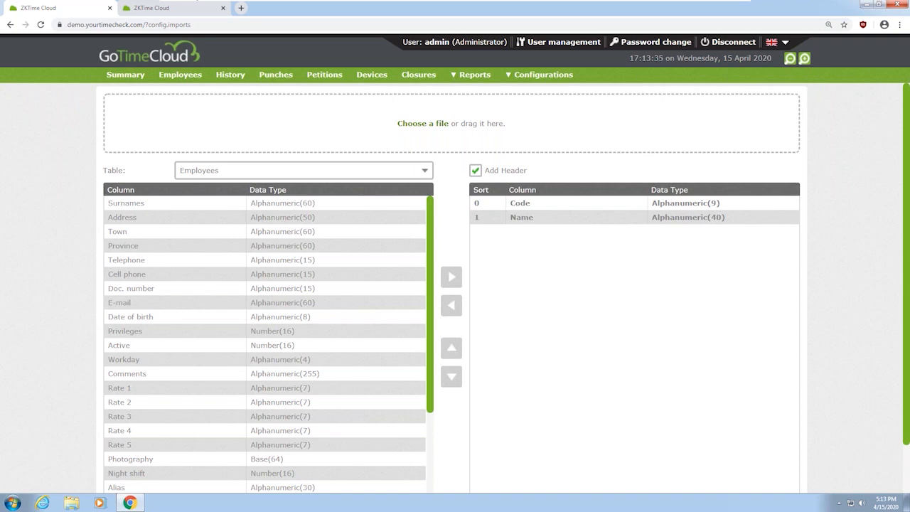
Add Comments, Privileges, Workday and Date of birth to the Employees import columns
scroll(189, 268, down, 2)
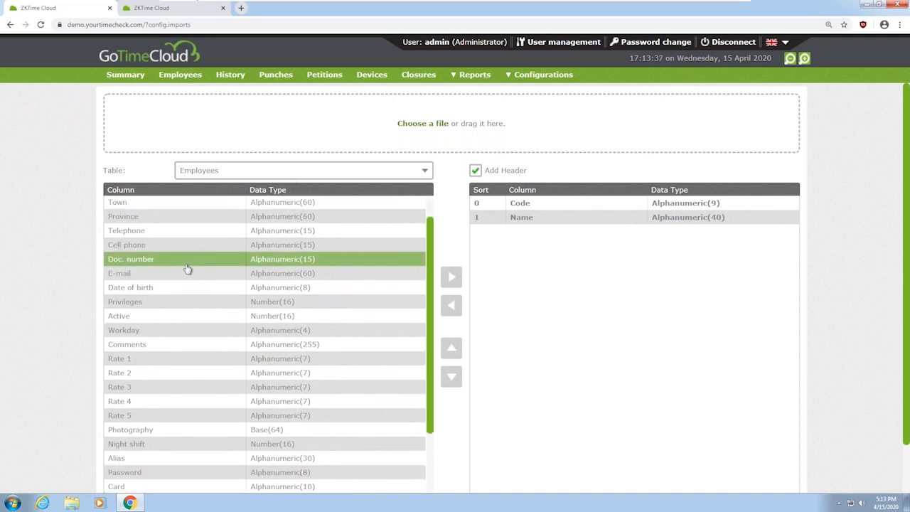
click(169, 252)
click(451, 277)
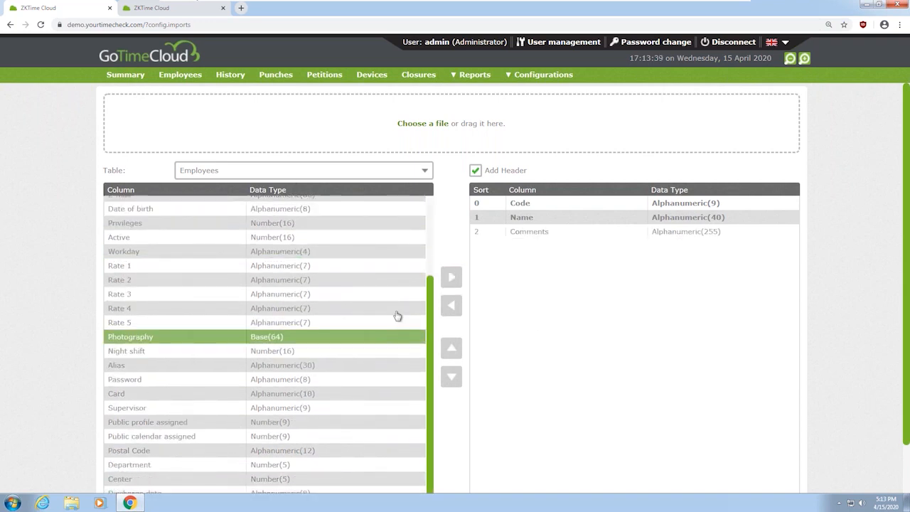
click(451, 277)
click(258, 251)
double_click(450, 276)
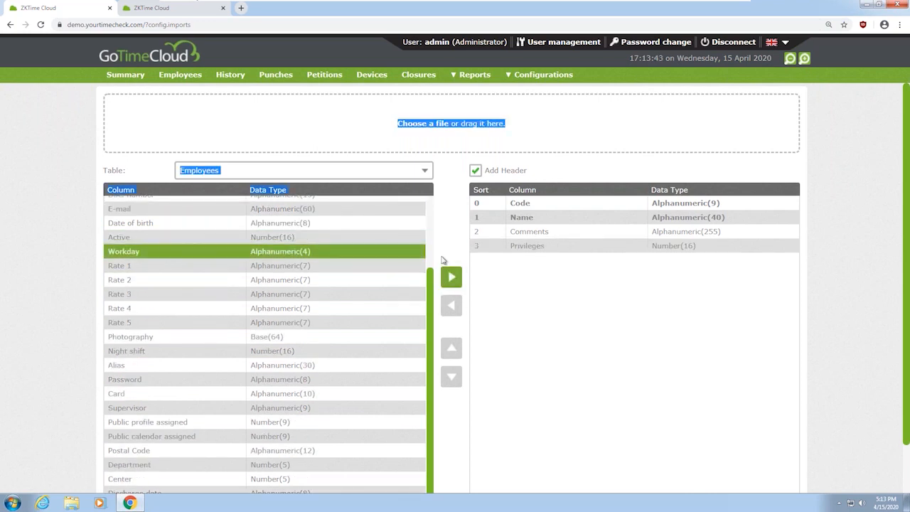
Add Rate 2, Rate 4, Alias and Public profile assigned, then check the importable tables
ctrl+click(212, 279)
ctrl+click(206, 308)
ctrl+click(199, 364)
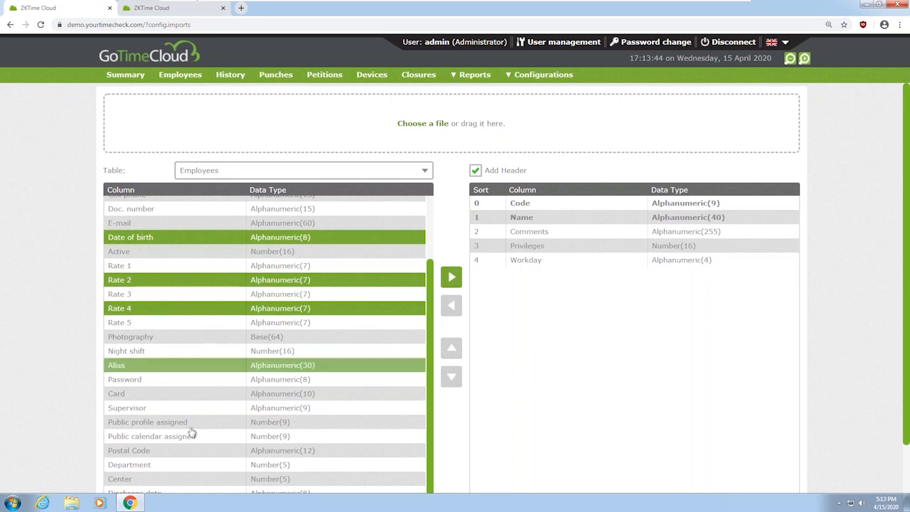
ctrl+click(193, 421)
click(451, 277)
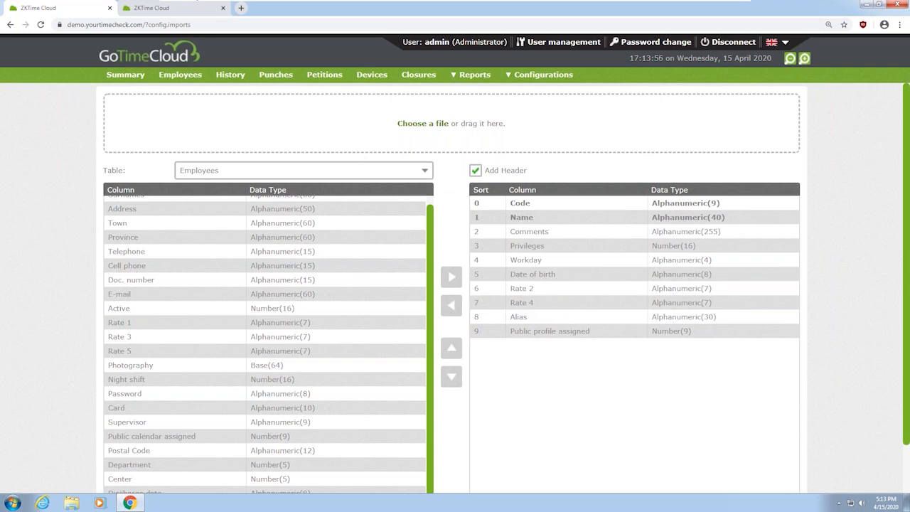
click(385, 174)
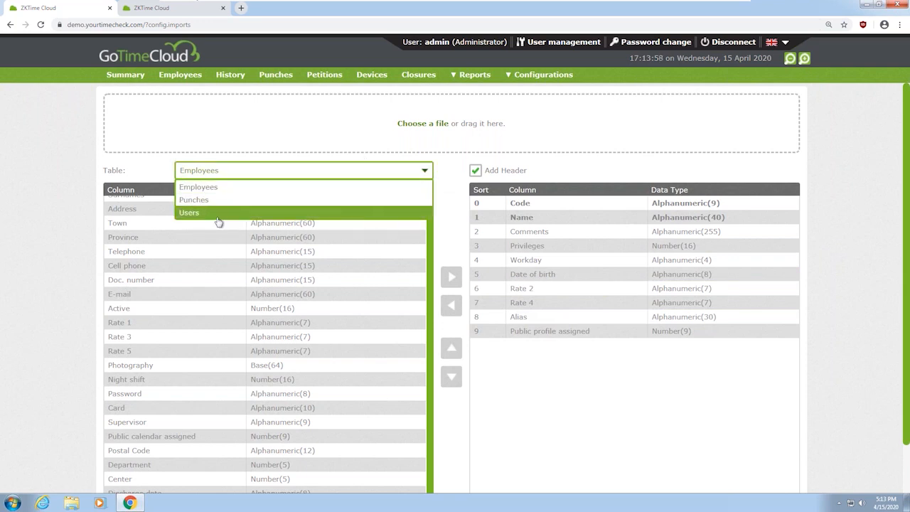
mouse_move(545, 75)
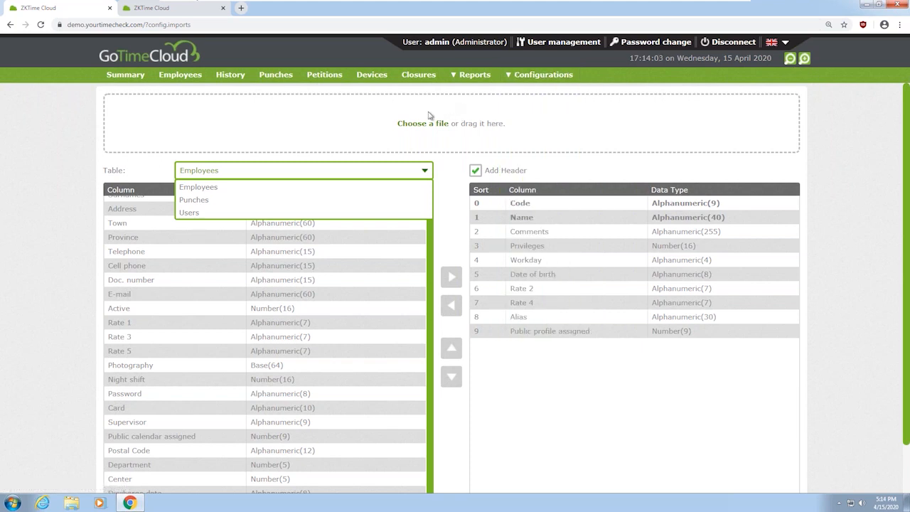
Sign in with the employee's credentials instead of admin, dismiss the password prompt, and open Employees
click(732, 45)
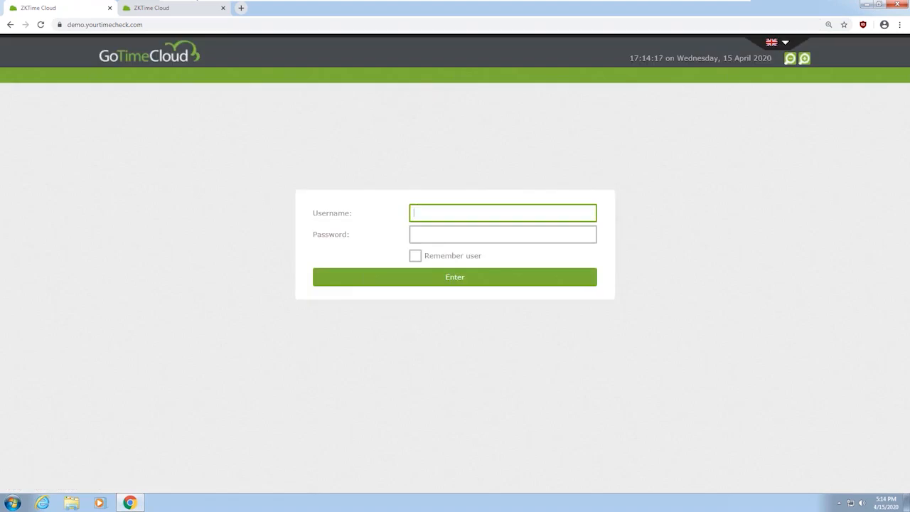
key(Tab)
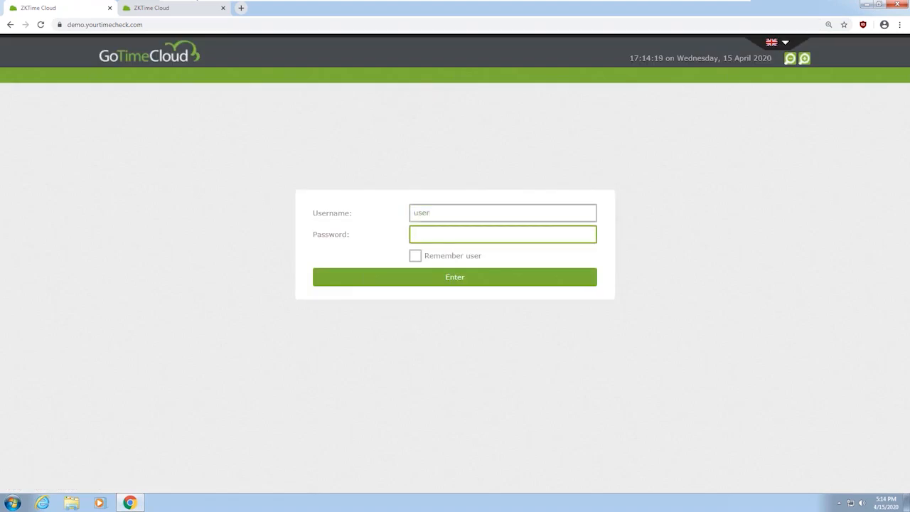
click(445, 274)
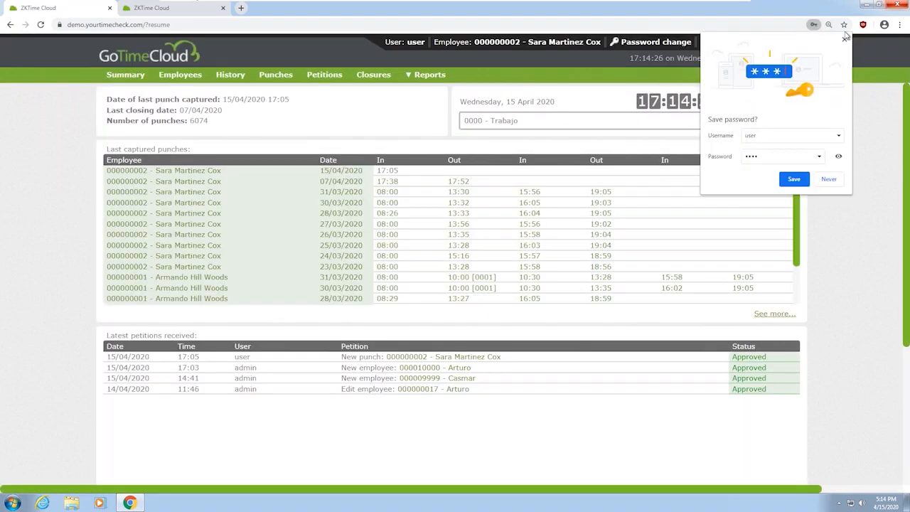
click(844, 41)
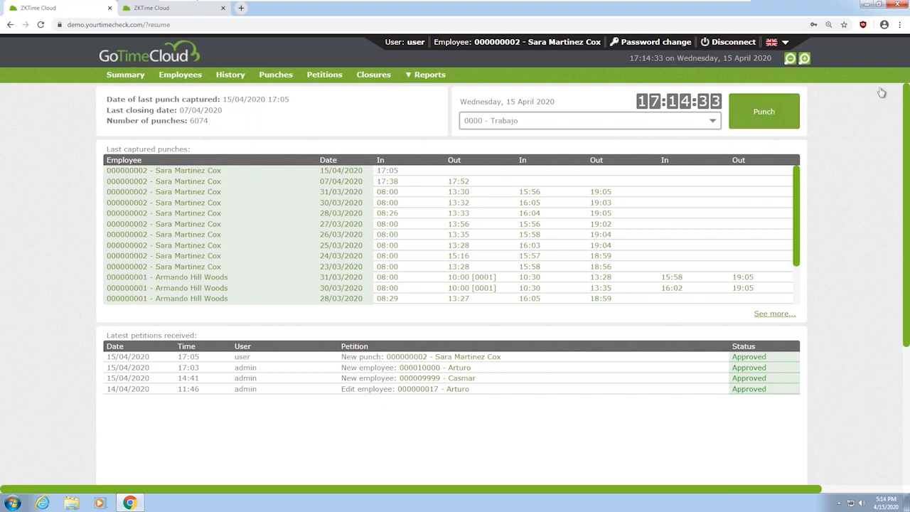
click(180, 75)
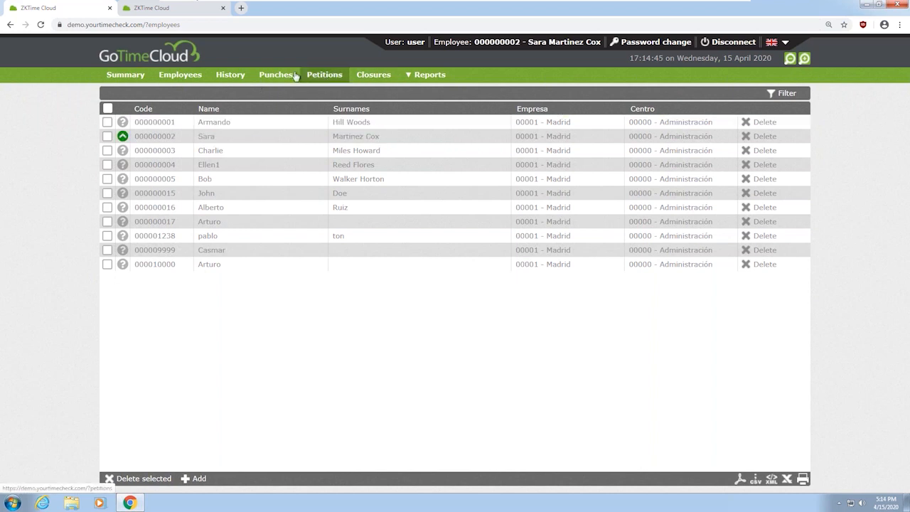
Assign event 0002 - Medico to 30 April 2020 in the employee's calendar and submit it as a petition
click(204, 138)
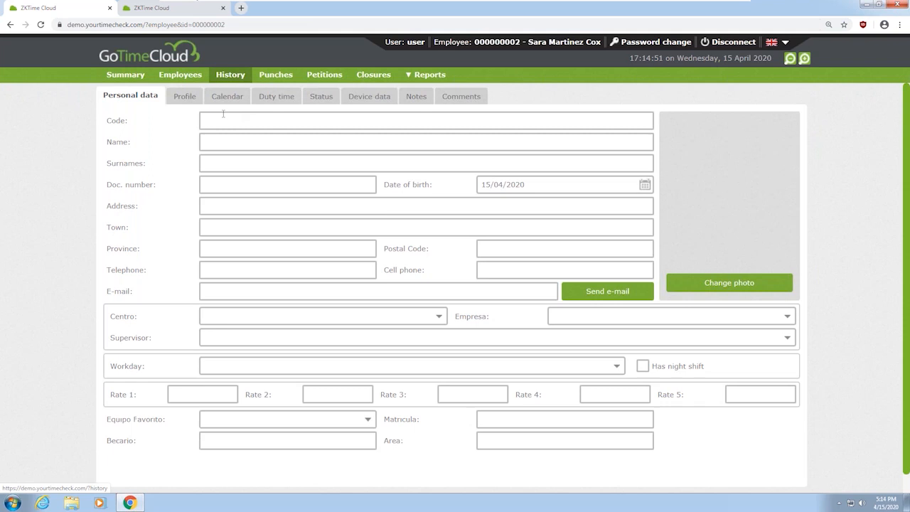
click(222, 96)
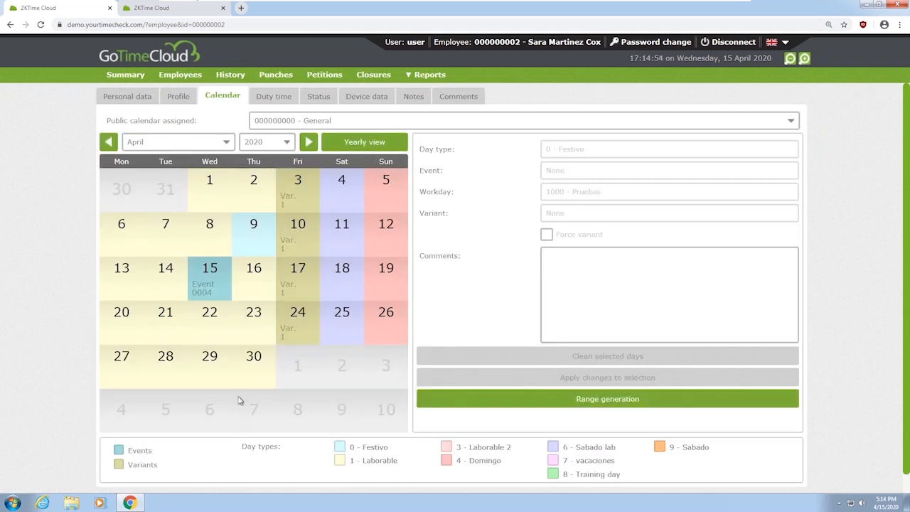
click(253, 361)
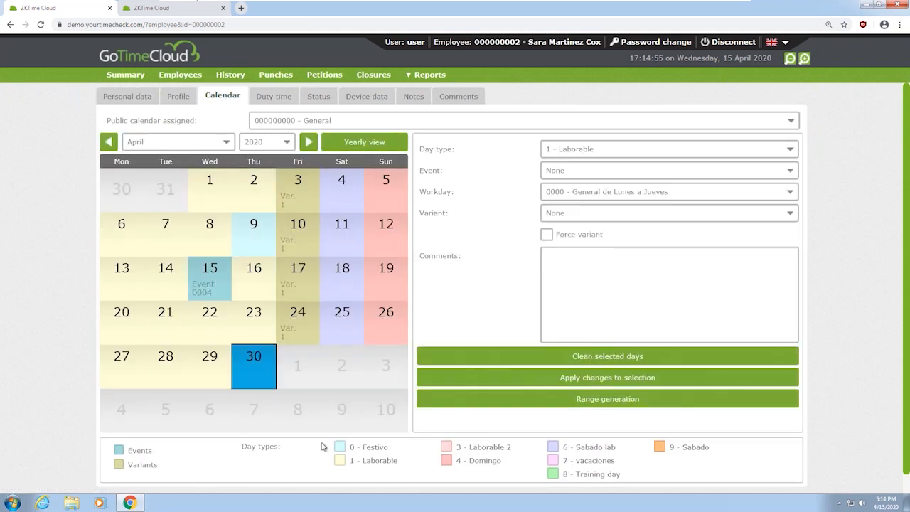
click(629, 175)
click(590, 225)
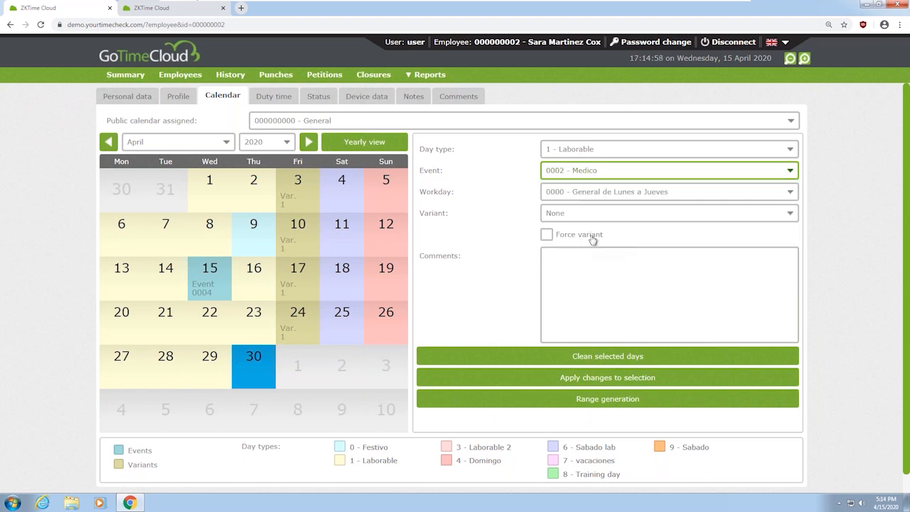
click(471, 377)
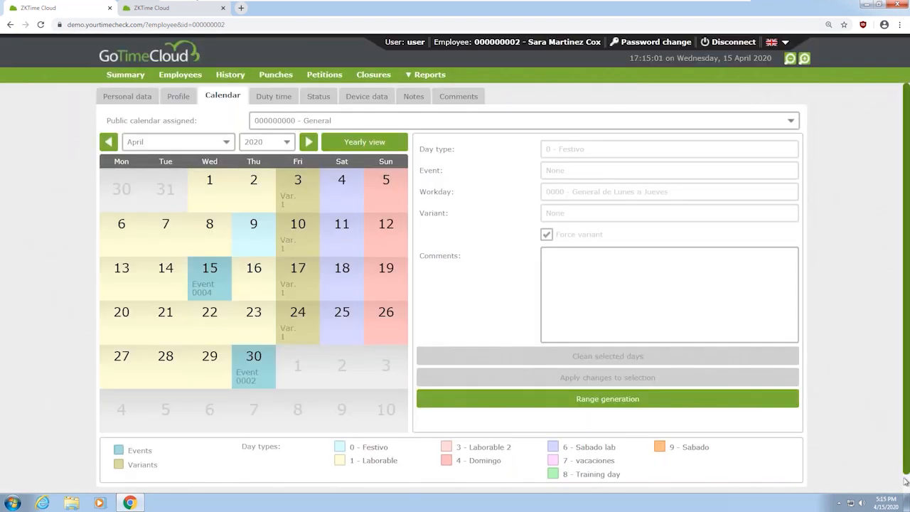
scroll(905, 481, down, 1)
click(229, 486)
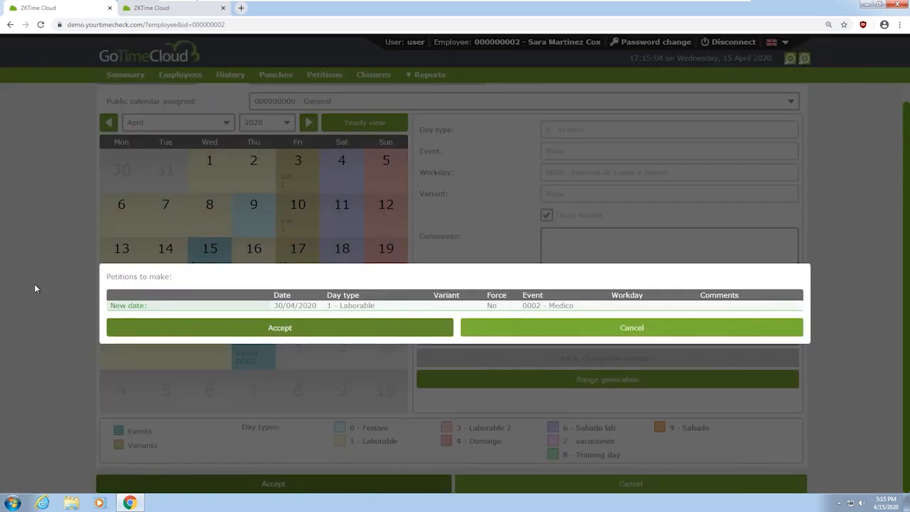
click(209, 333)
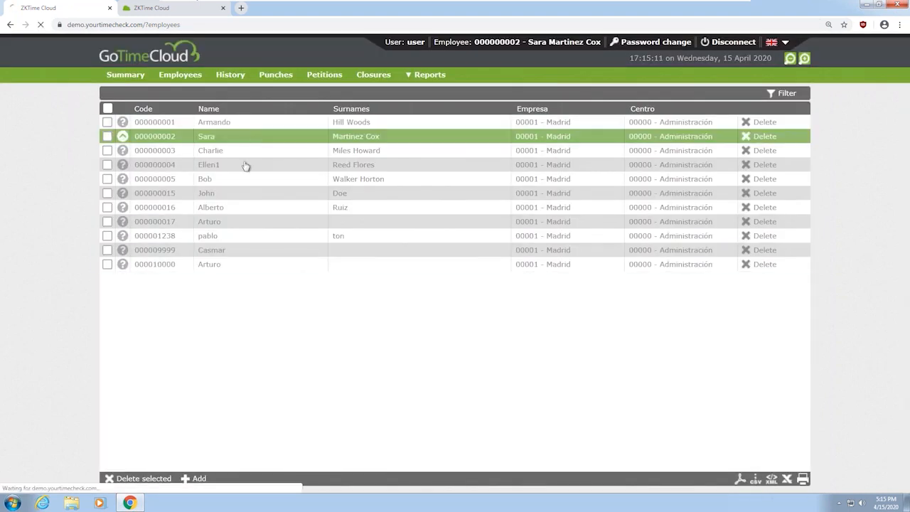
Check the employee calendar shows Event 0002 on 30 April, then disconnect
click(240, 139)
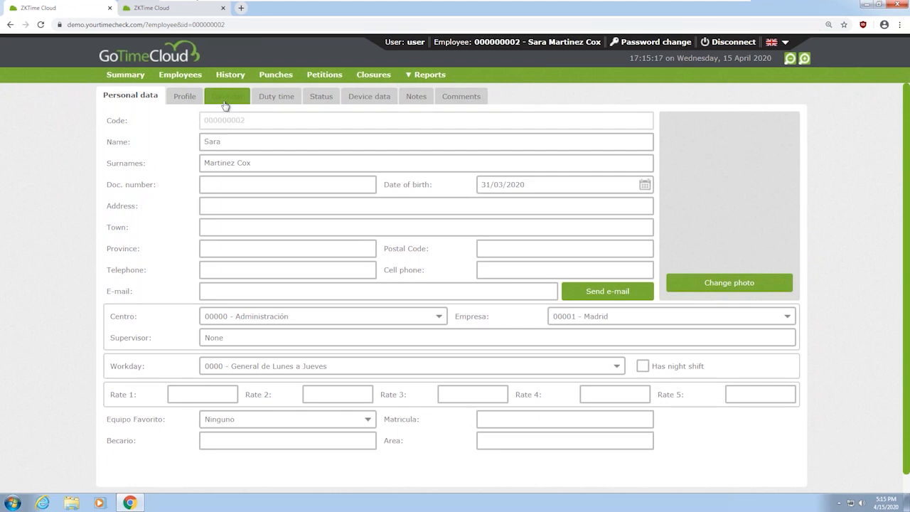
click(224, 99)
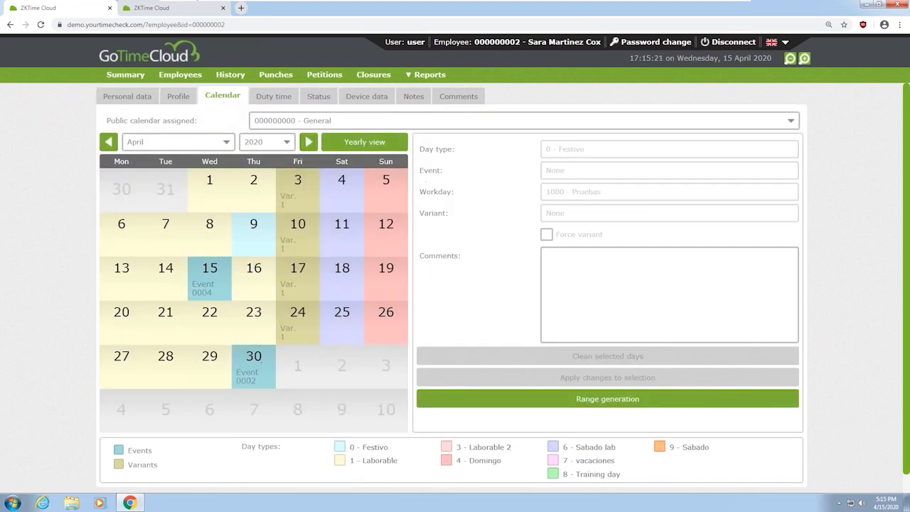
click(738, 43)
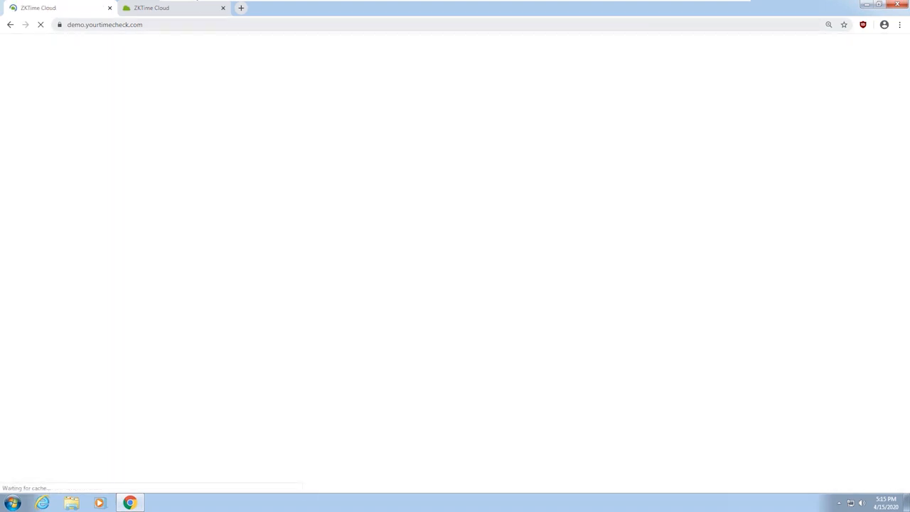
Log in with the administrator username and password to reach the Summary page
text(admin)
key(Tab)
text(123)
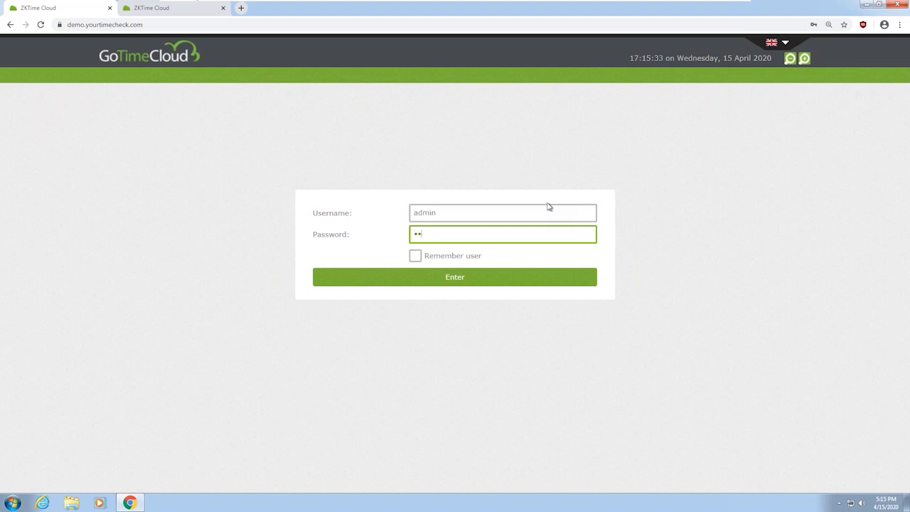
click(444, 277)
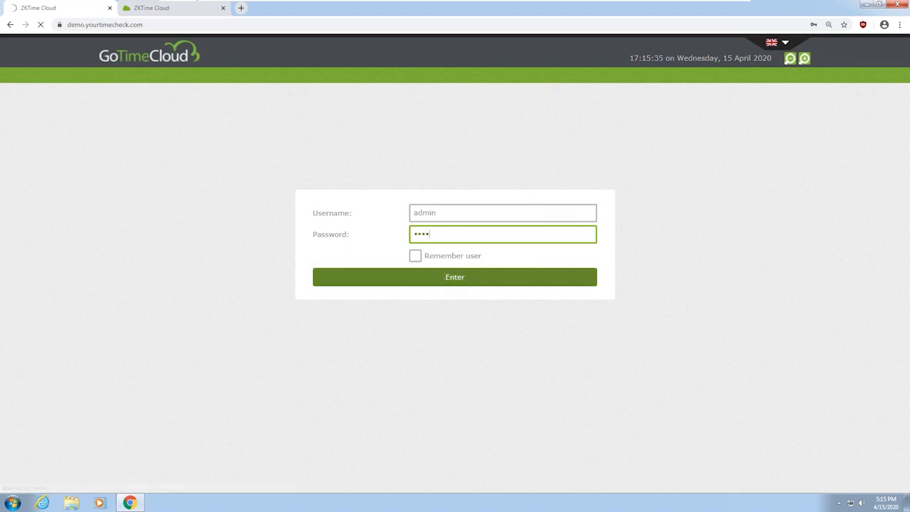
key(Return)
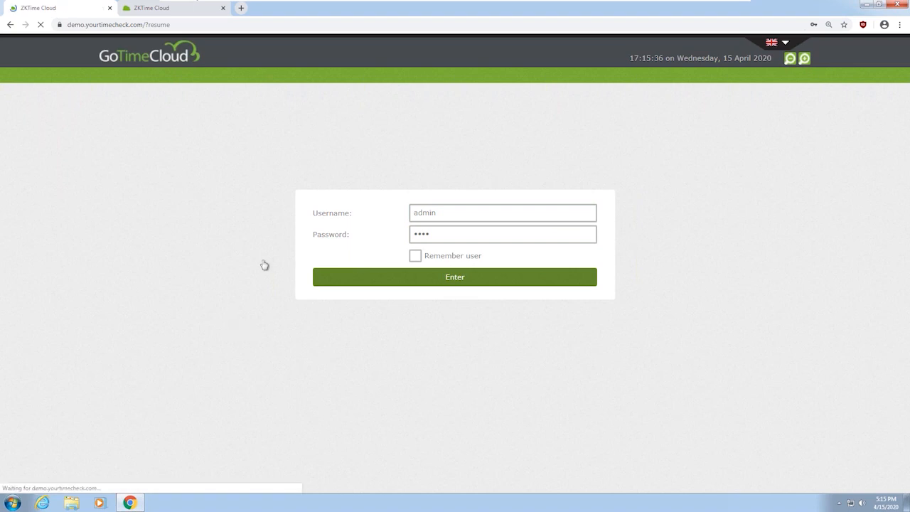
mouse_move(211, 5)
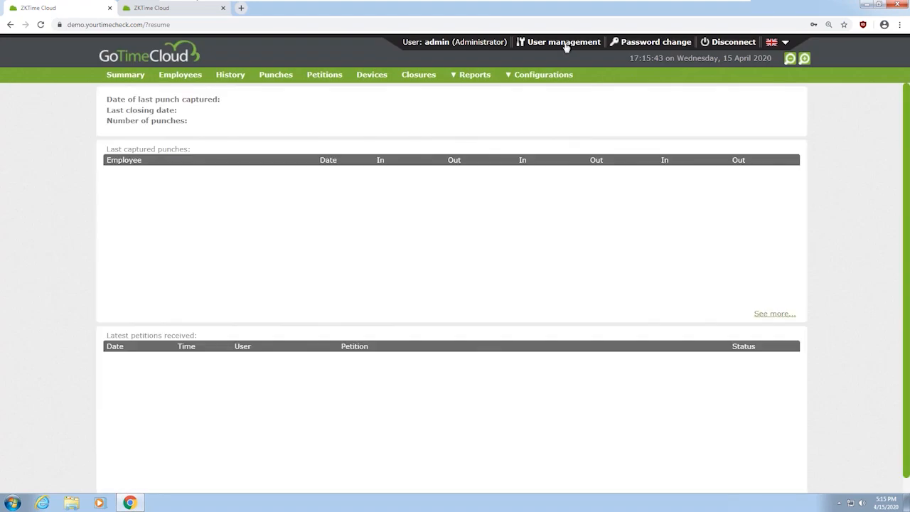
Open the Jefes group for editing and review its History, Punch and Petitions permissions
click(515, 78)
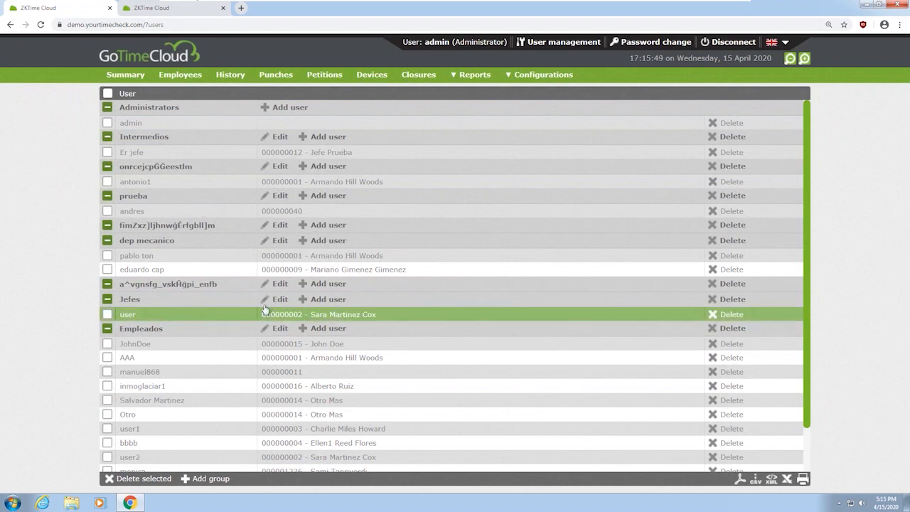
click(279, 300)
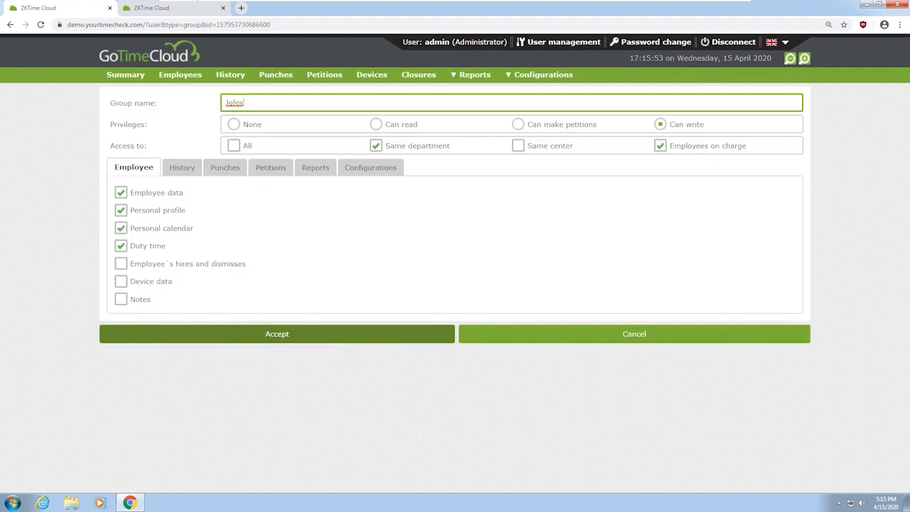
click(182, 169)
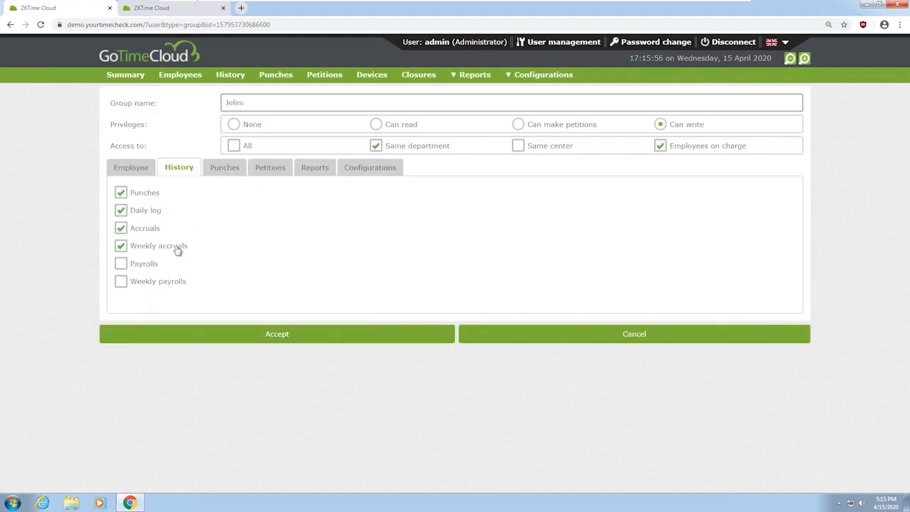
click(226, 169)
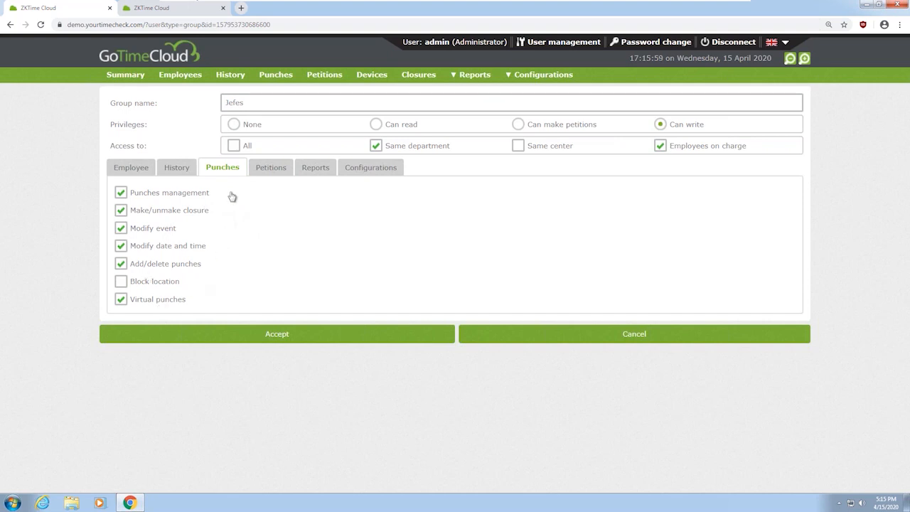
click(268, 171)
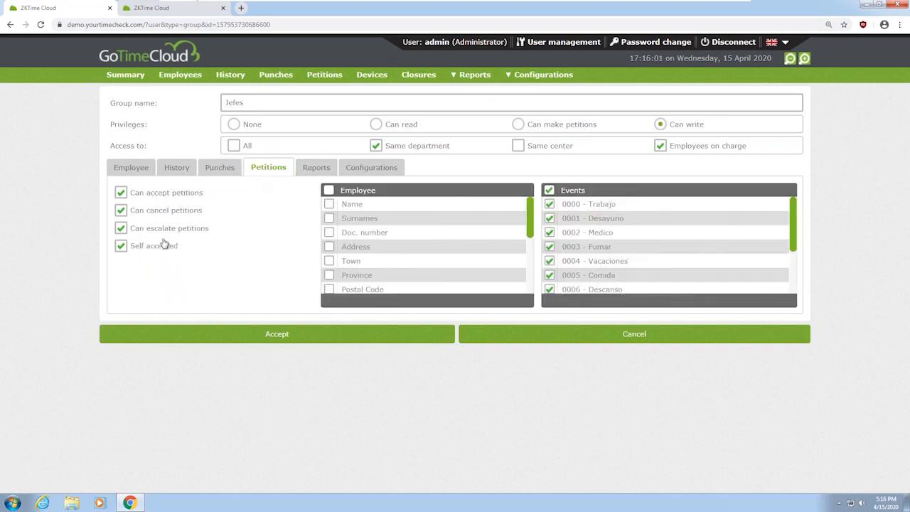
Untick Self accepted, Same department and Employees on charge, then save the Jefes group
click(125, 246)
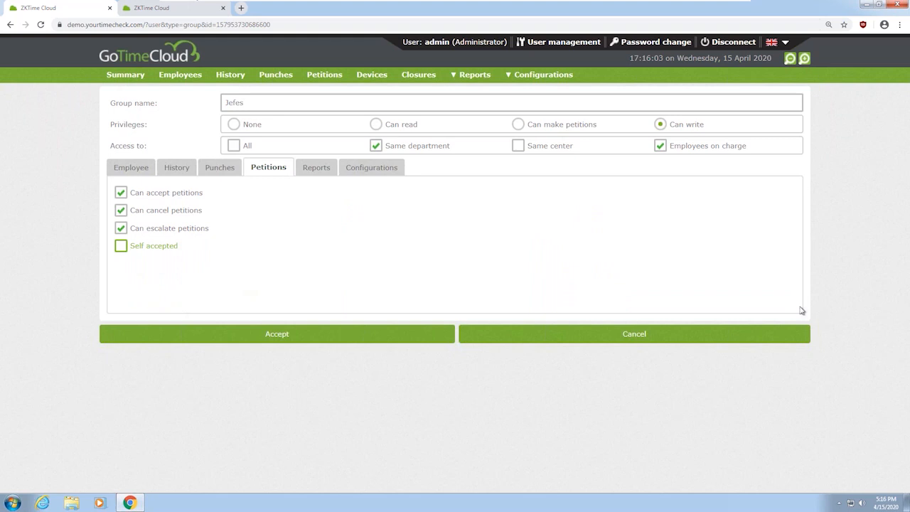
click(375, 146)
click(663, 149)
click(313, 335)
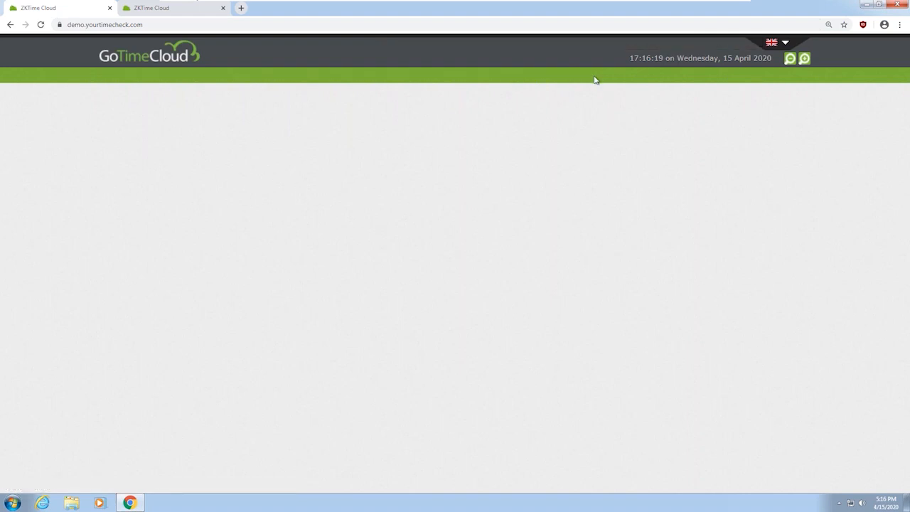
Log in with the employee's credentials and open their own Employees record
text(user)
key(Tab)
text(user)
click(457, 275)
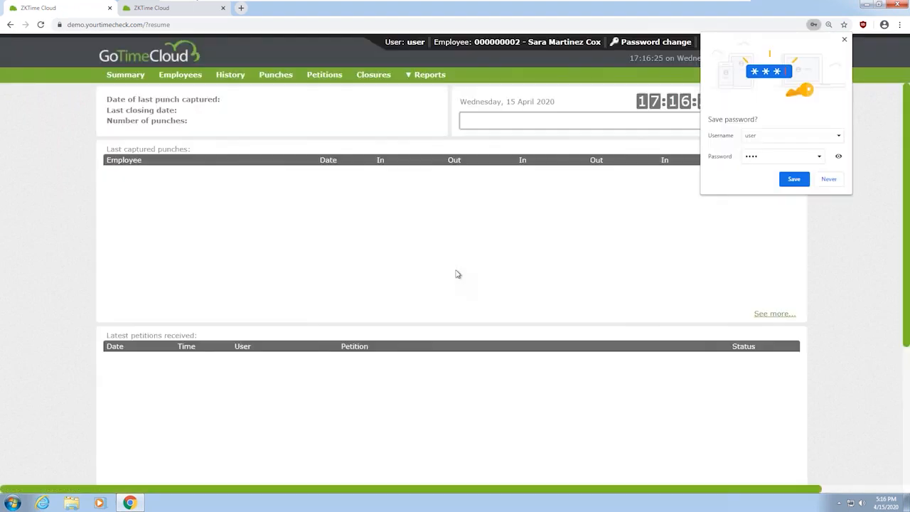
click(198, 80)
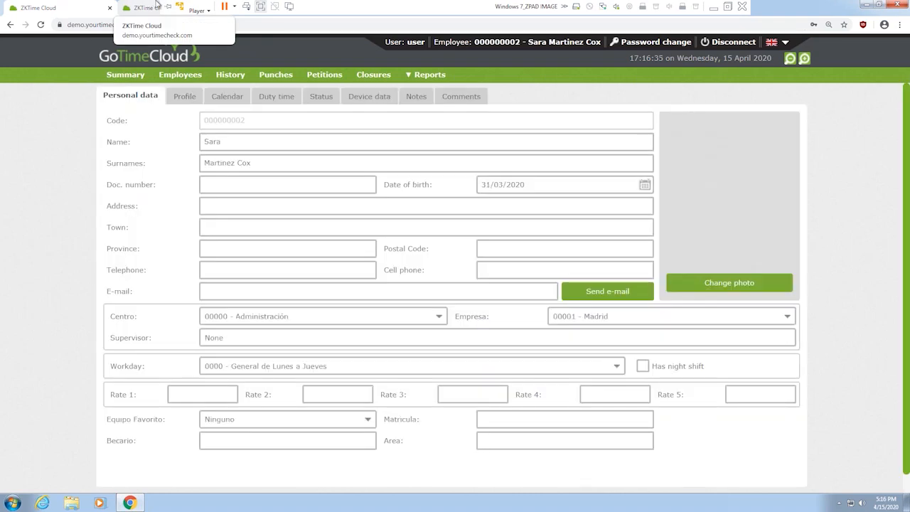
Request event 0004 - Vacaciones on 28 April through a calendar petition, then return to the calendar
click(220, 99)
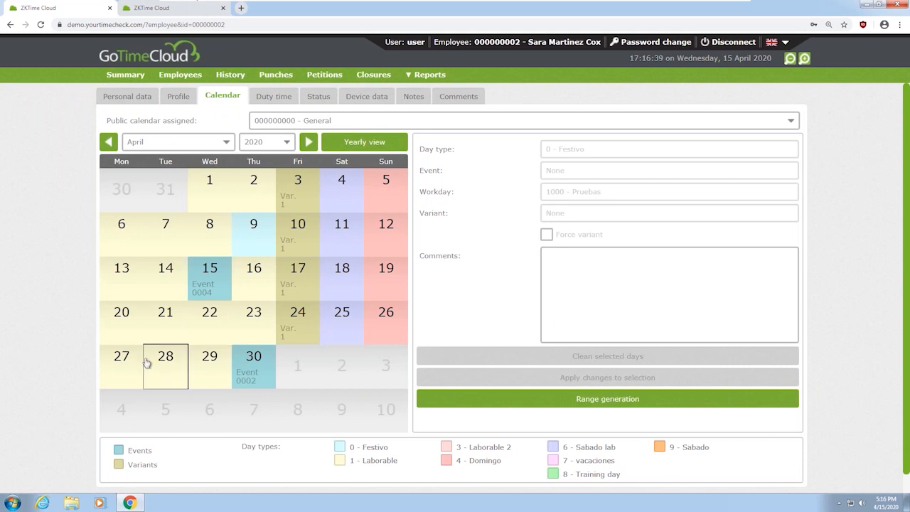
click(168, 378)
click(594, 171)
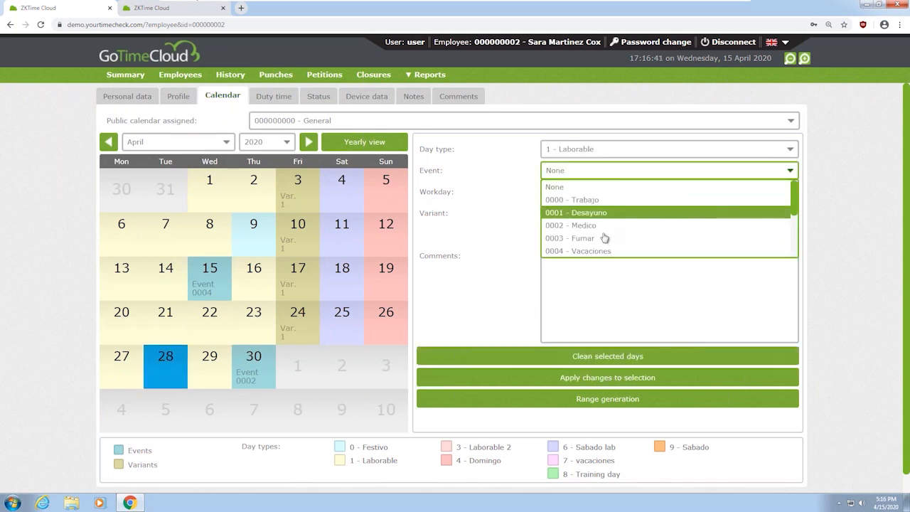
click(601, 250)
click(629, 379)
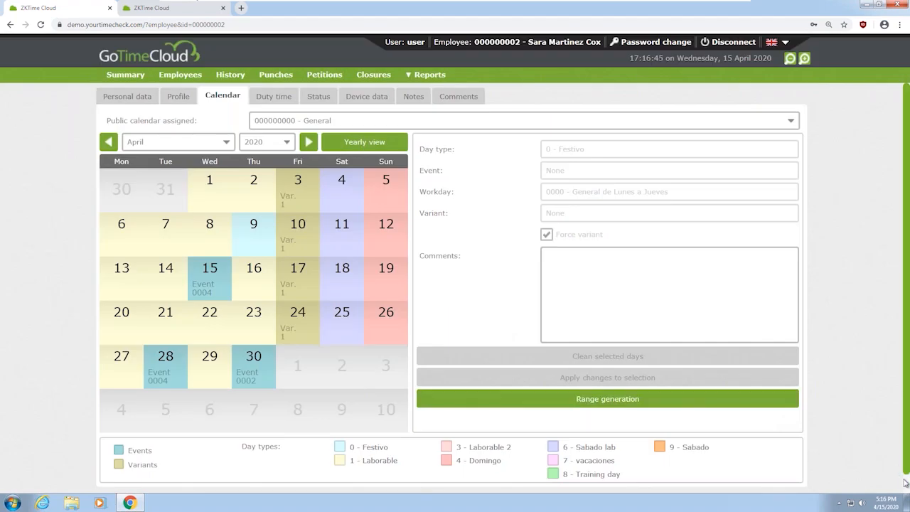
scroll(904, 482, down, 1)
click(309, 491)
click(407, 333)
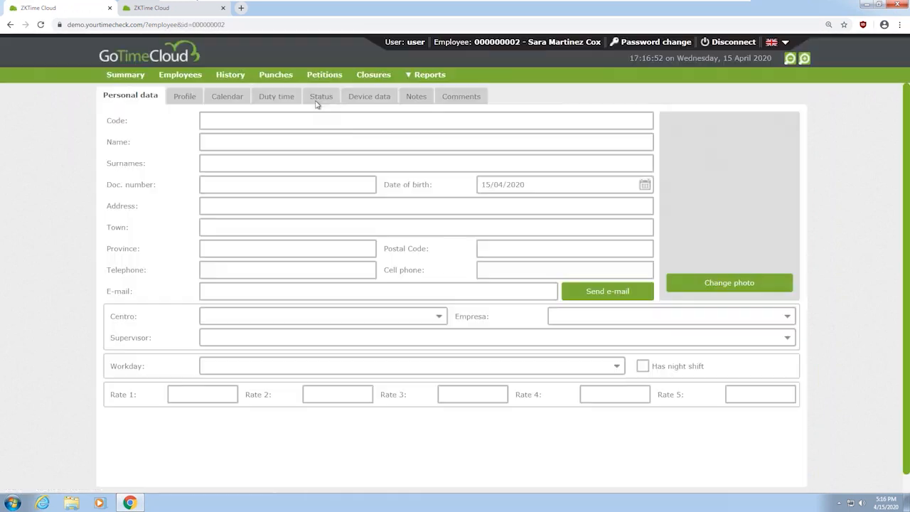
click(227, 96)
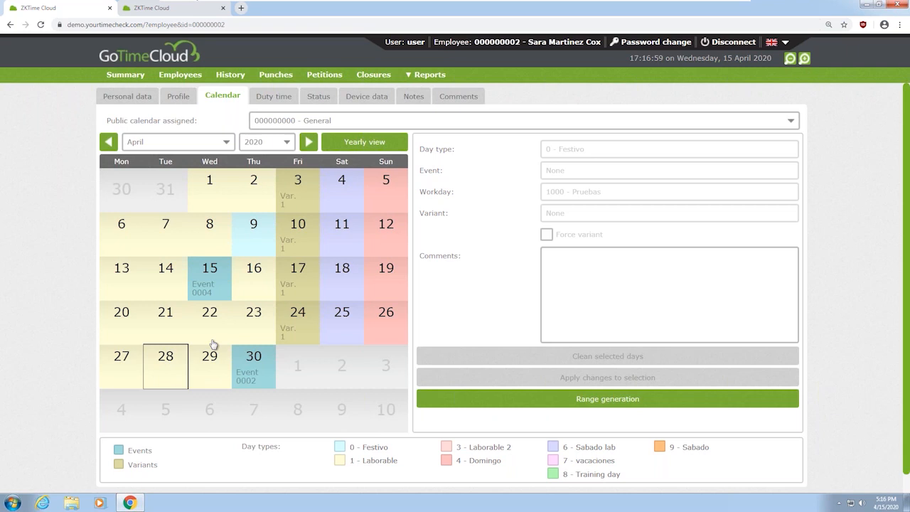
Disconnect the employee session and submit the administrator's login credentials
click(732, 43)
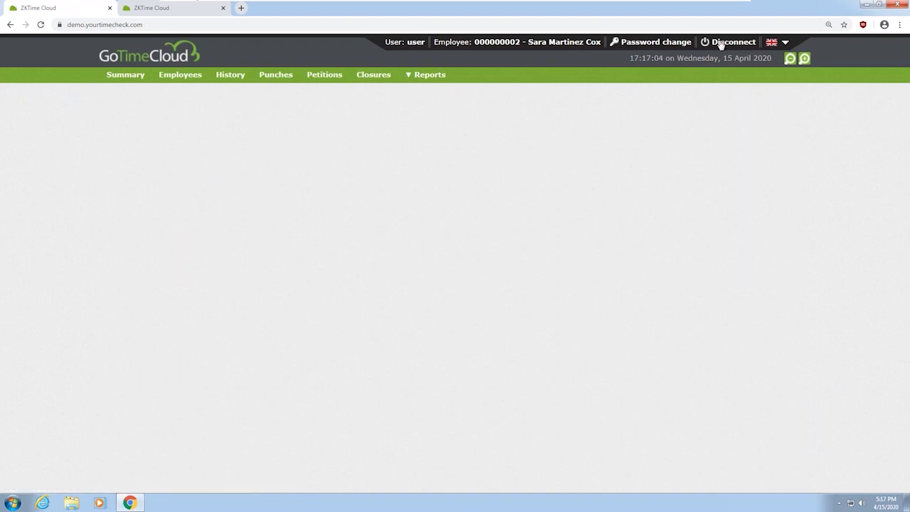
text(admin)
key(Tab)
text(admi)
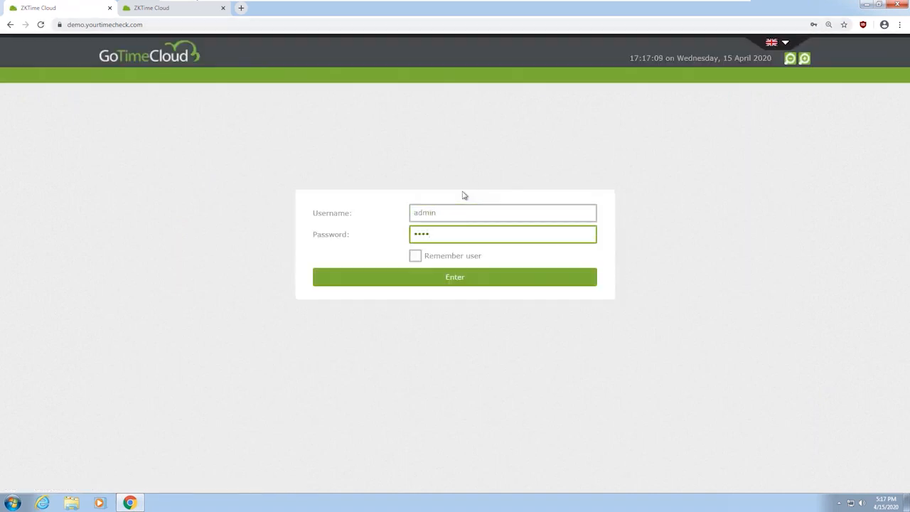
key(Return)
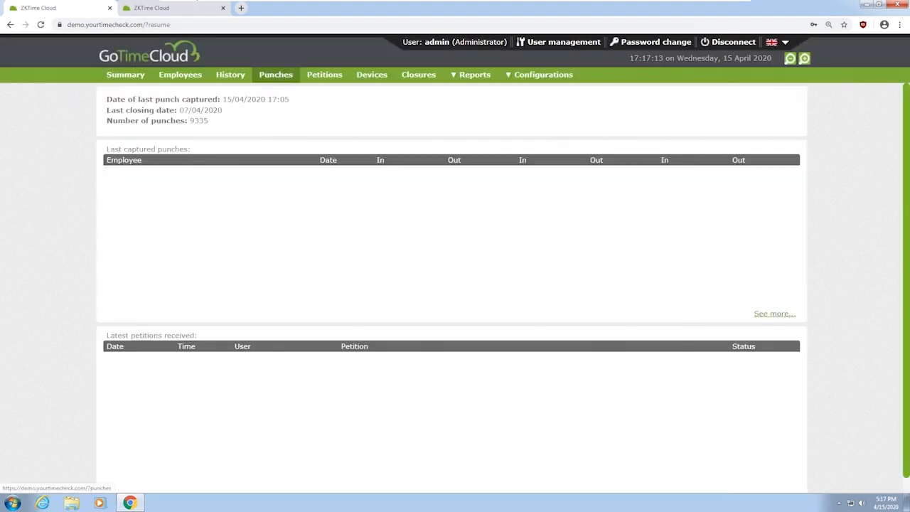
Expand the pending New date petition for 28/04/2020 and set its status to Accept
click(324, 76)
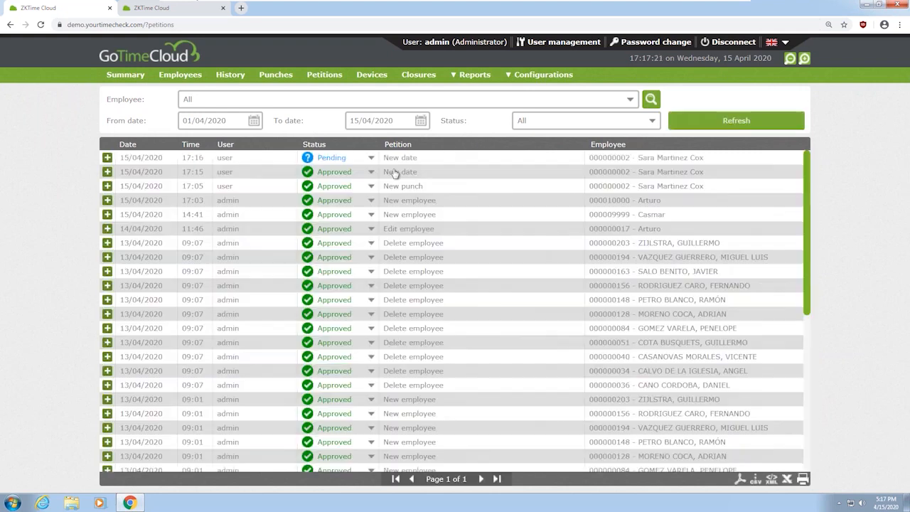
click(108, 158)
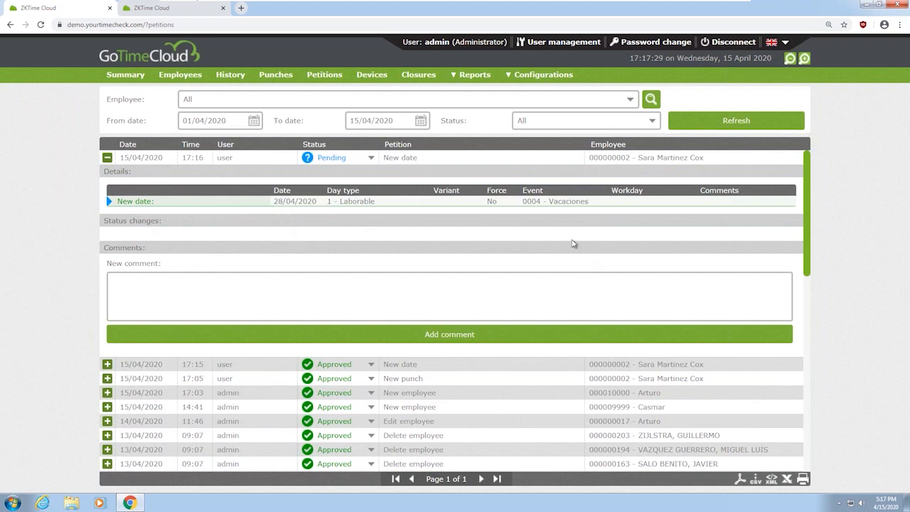
click(370, 157)
click(332, 186)
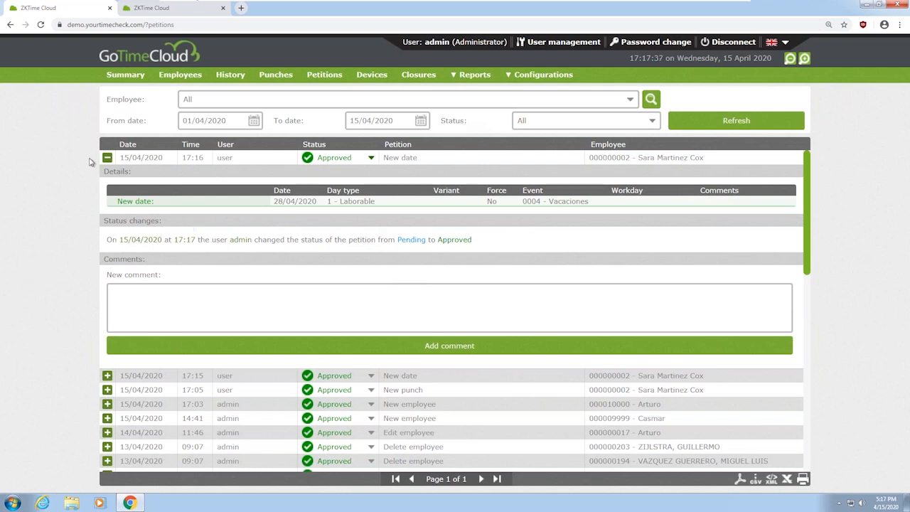
Collapse the approved New date petition's details to show the whole list
click(107, 157)
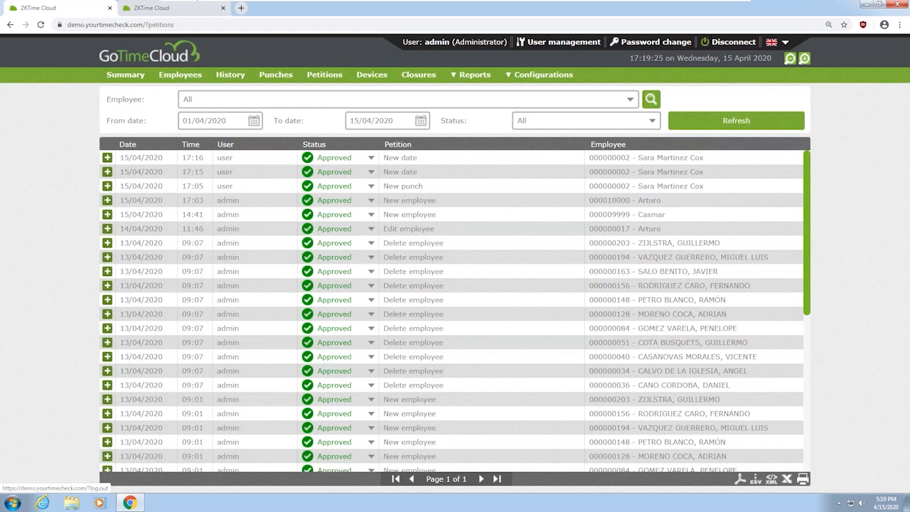
Disconnect the administrator account and select the site address in the browser bar
click(733, 42)
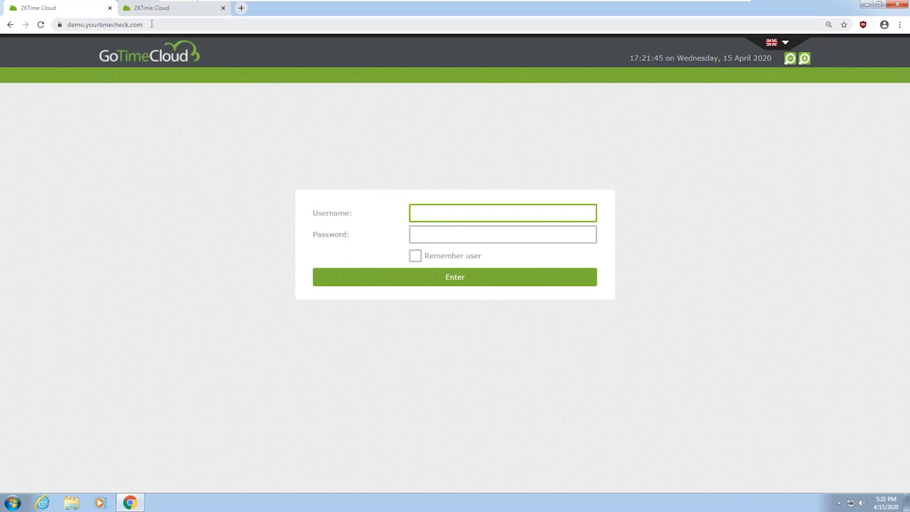
click(92, 24)
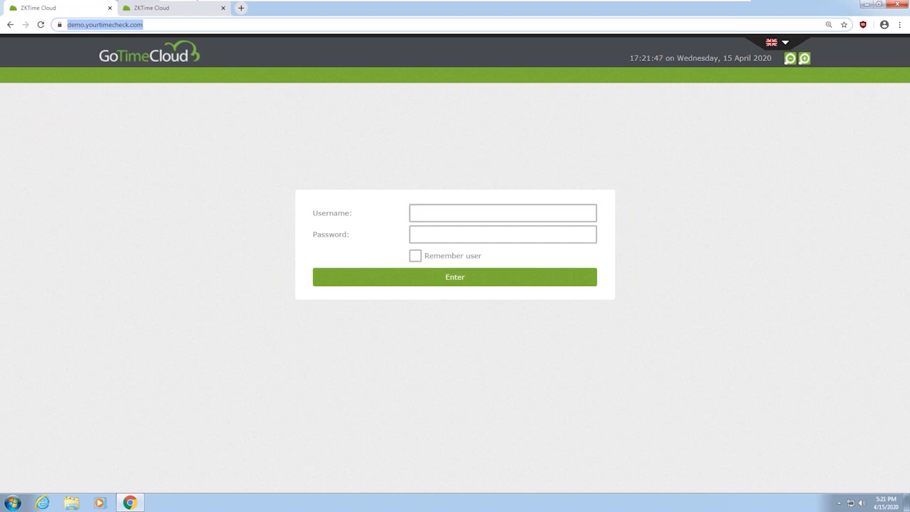